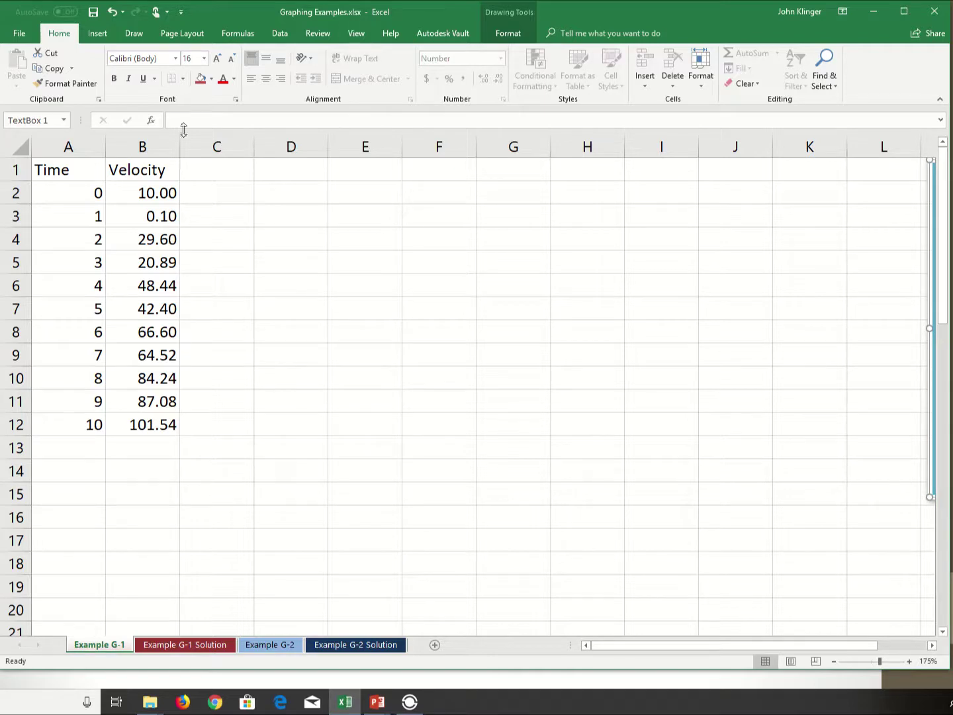
- Start inserting a chart from the Time and Velocity data in A1:B12
{"action": "left_click", "coordinate": [94, 34]}
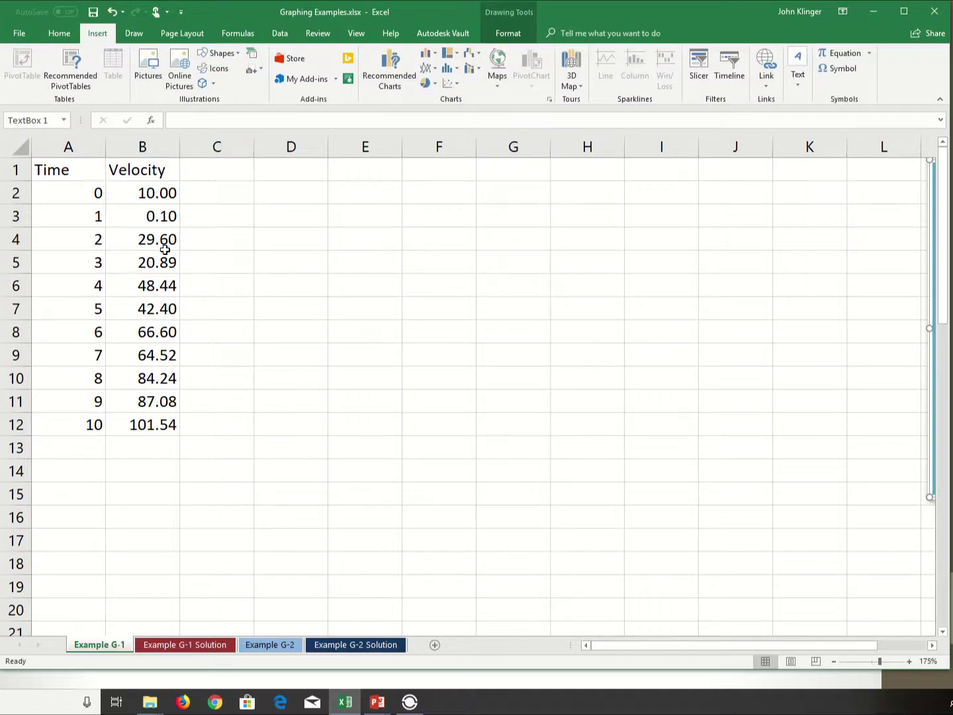
{"action": "left_click_drag", "start_coordinate": [51, 170], "coordinate": [143, 418]}
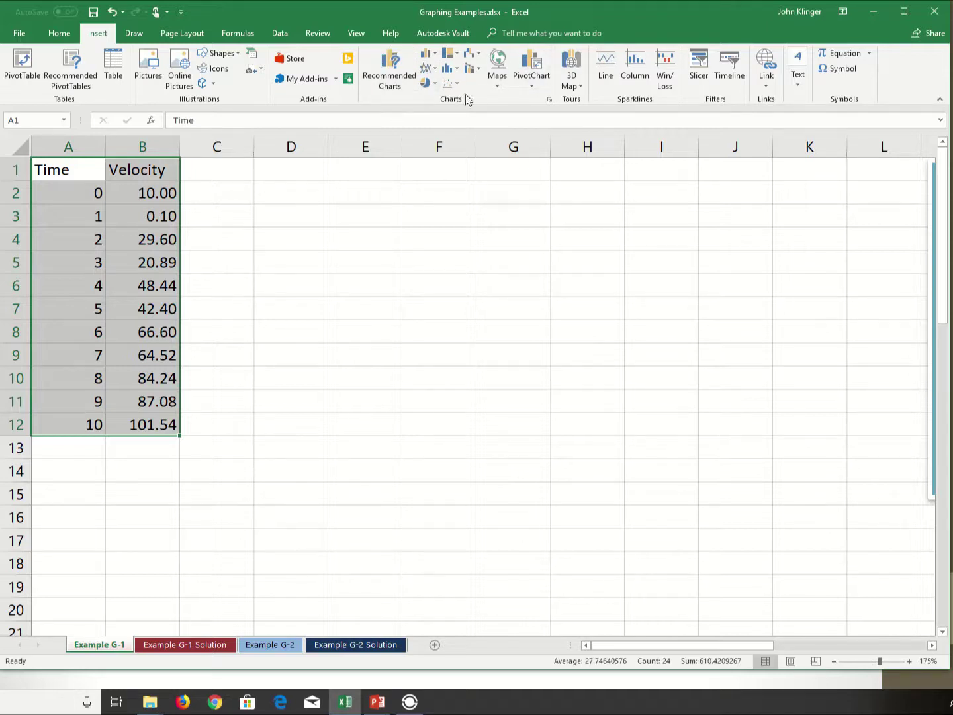
{"action": "left_click", "coordinate": [549, 100]}
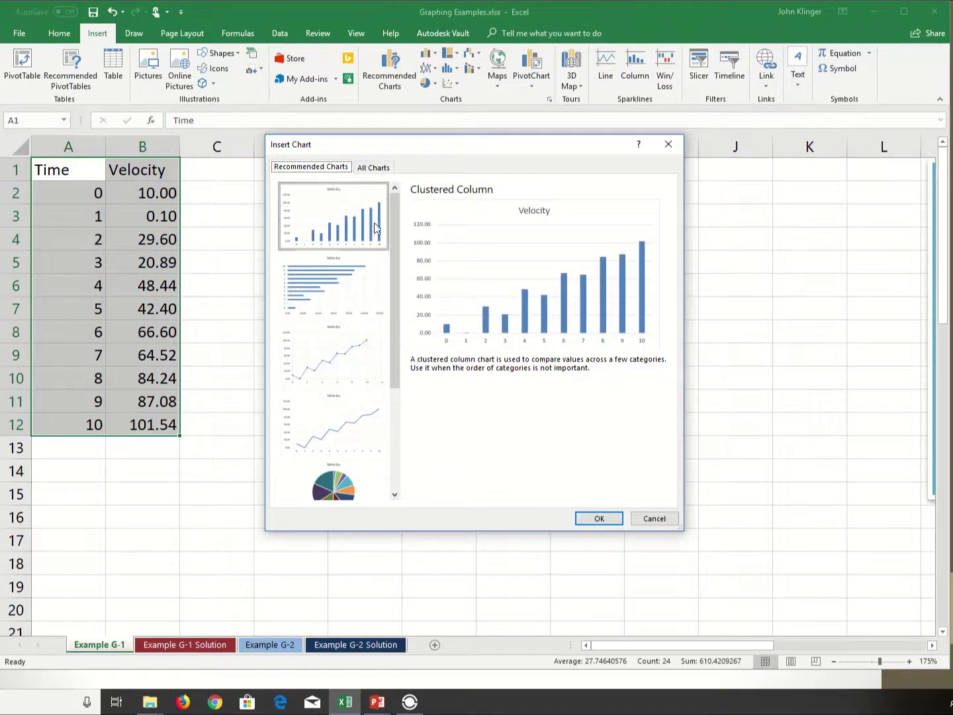
- Preview the recommended bar, scatter and line charts, then the general pie, bar and line chart types
{"action": "left_click", "coordinate": [319, 267]}
{"action": "left_click", "coordinate": [318, 350]}
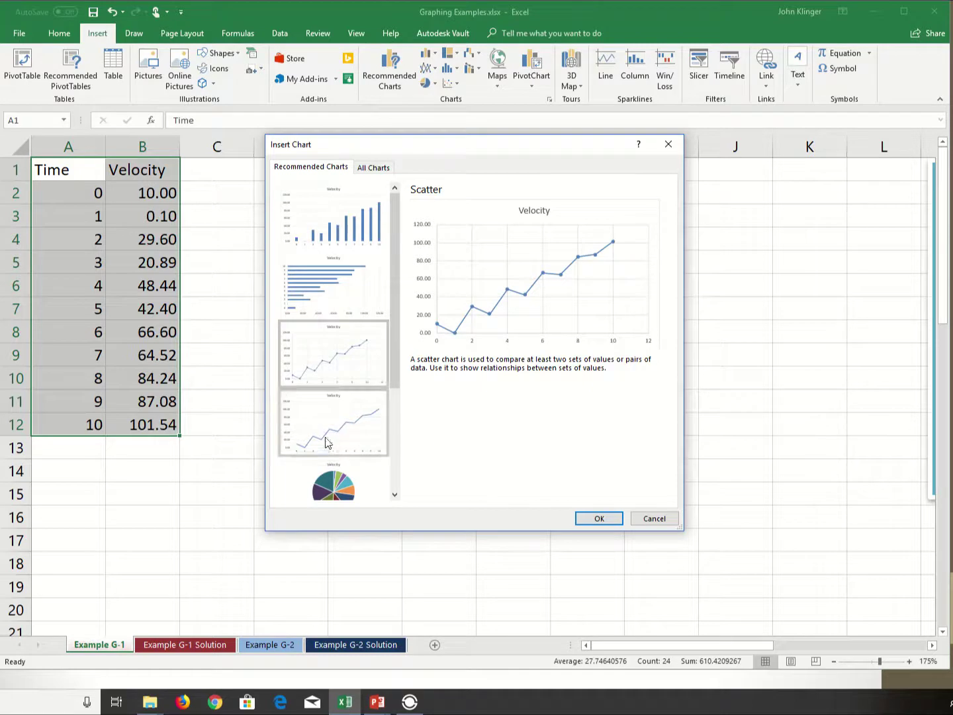
{"action": "scroll", "coordinate": [328, 444], "scroll_direction": "down", "scroll_amount": 3}
{"action": "left_click", "coordinate": [329, 278]}
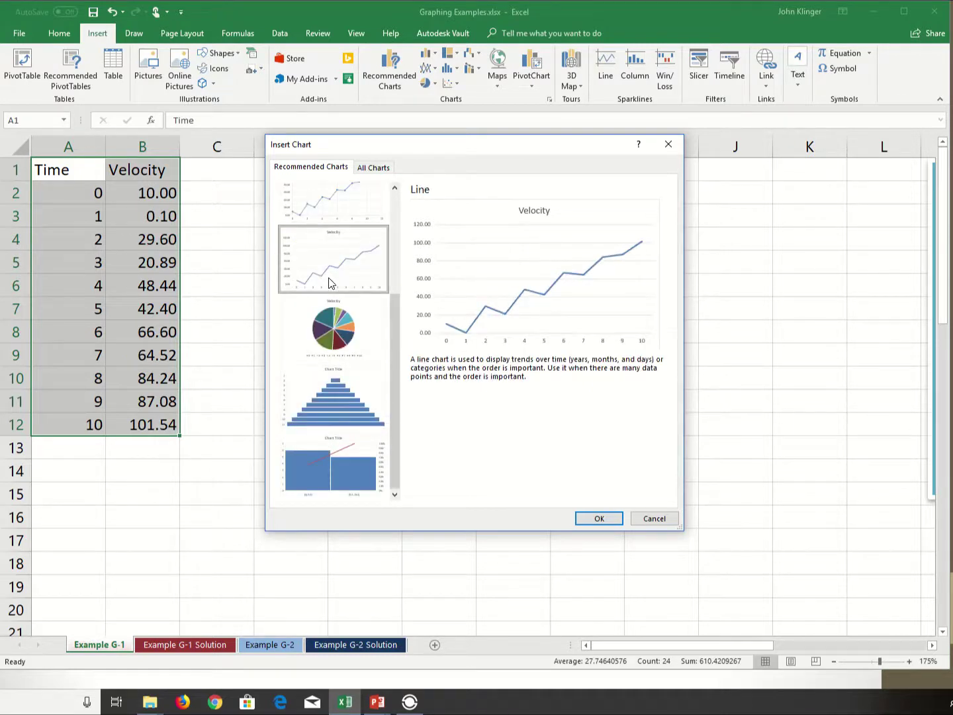
{"action": "left_click", "coordinate": [366, 168]}
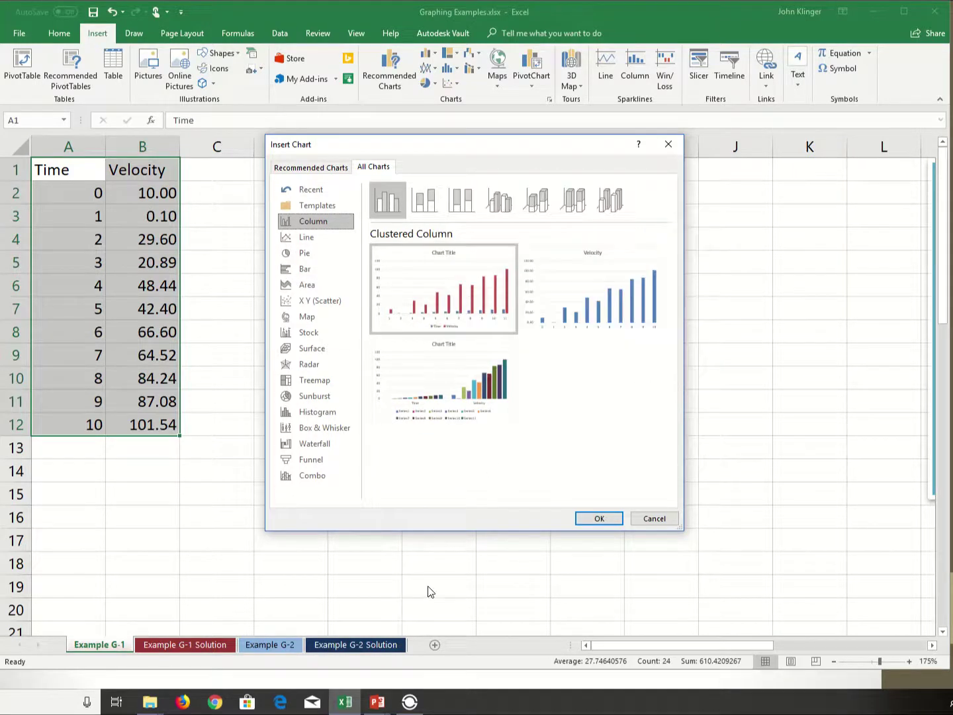
{"action": "left_click", "coordinate": [291, 255]}
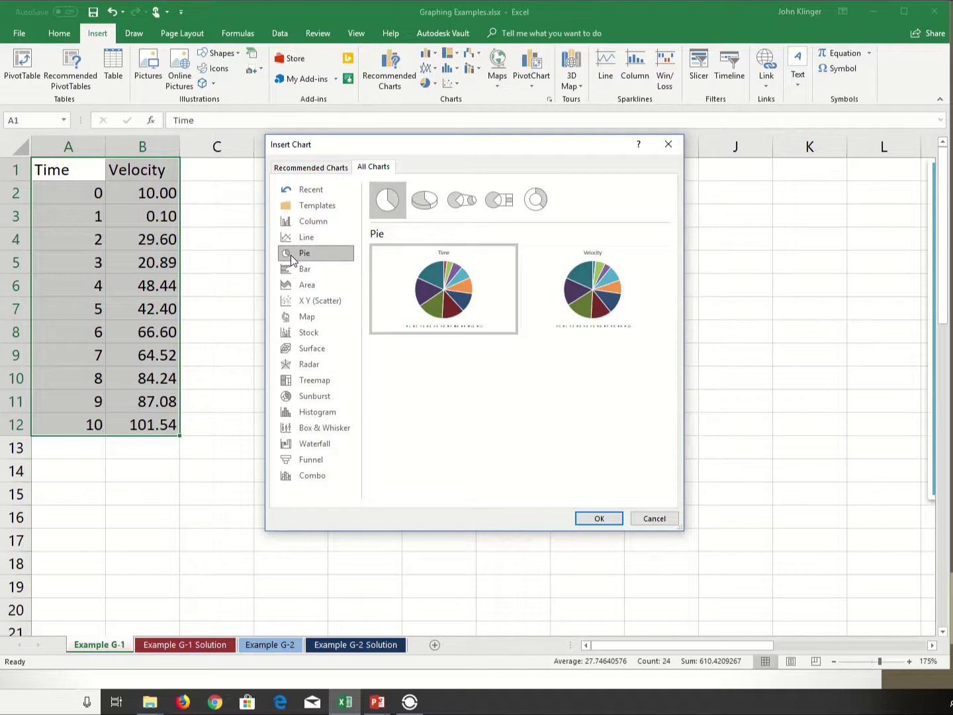
{"action": "mouse_move", "coordinate": [458, 308]}
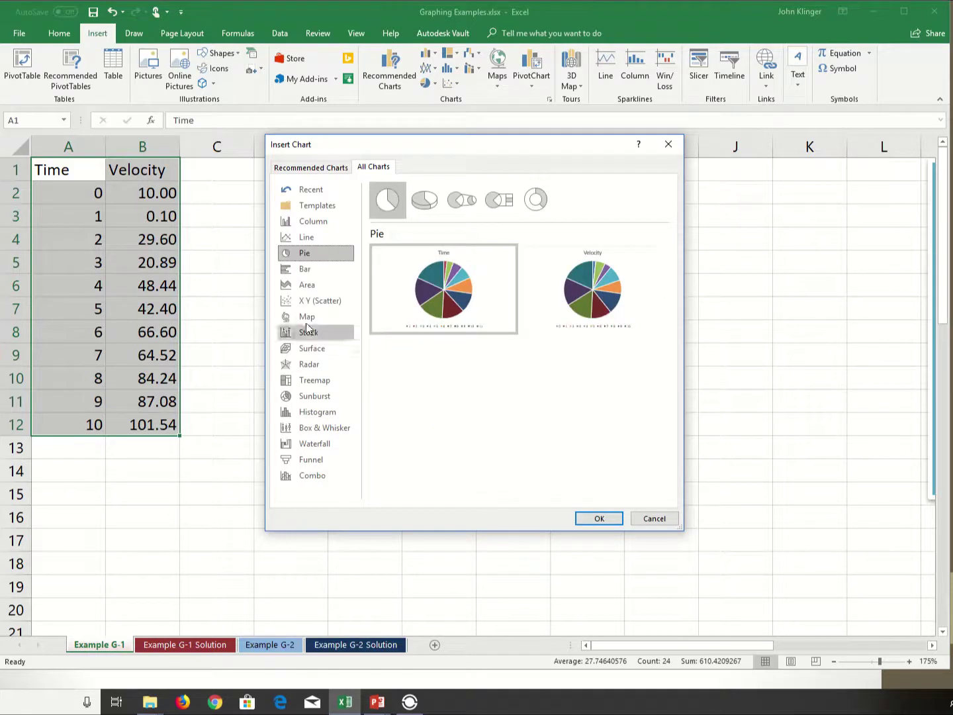
{"action": "left_click", "coordinate": [305, 273]}
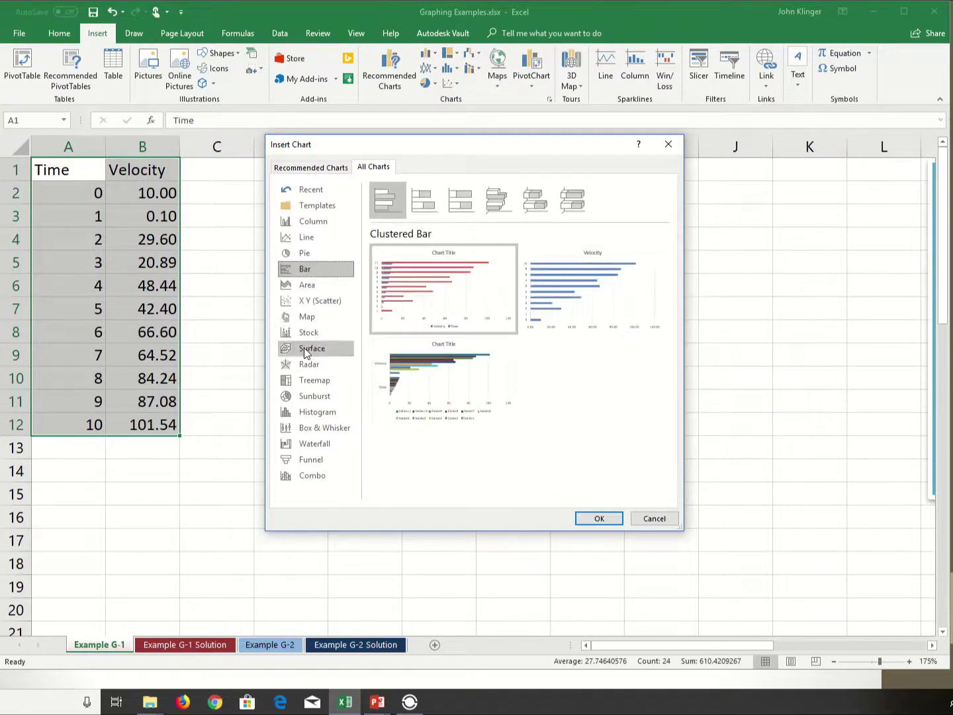
{"action": "left_click", "coordinate": [308, 239]}
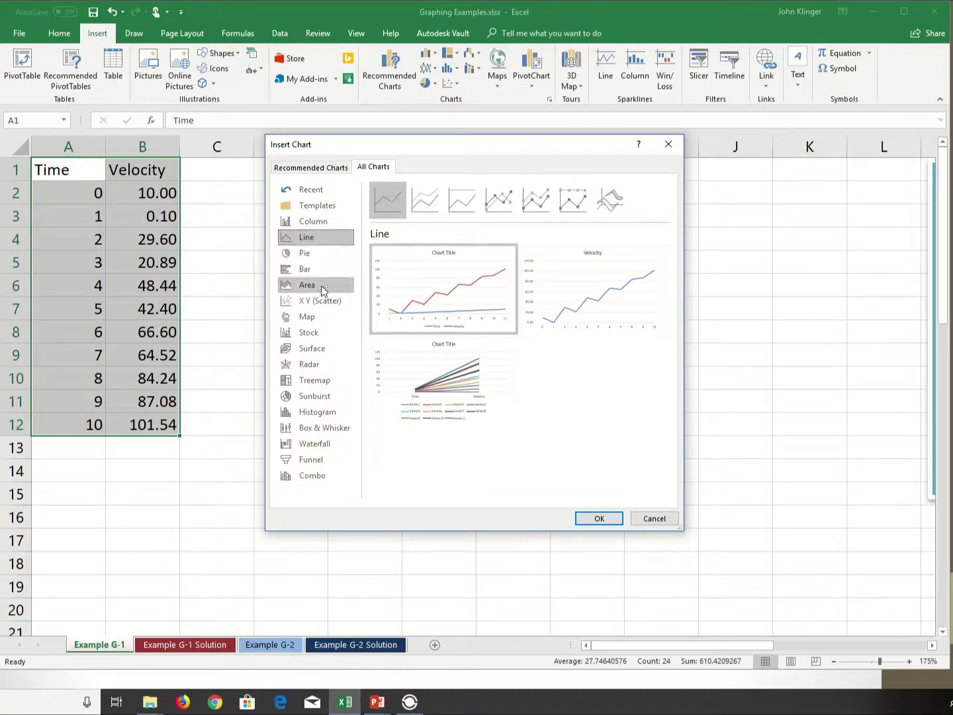
- Insert an X Y Scatter with Smooth Lines chart plotting Velocity against Time
{"action": "left_click", "coordinate": [309, 302]}
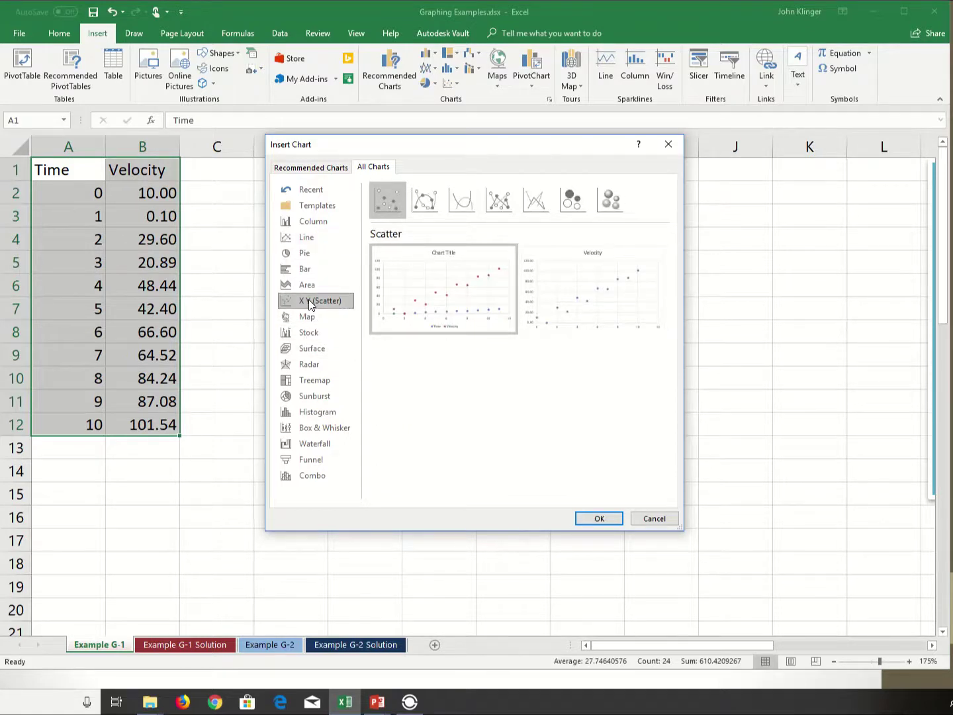
{"action": "mouse_move", "coordinate": [575, 316]}
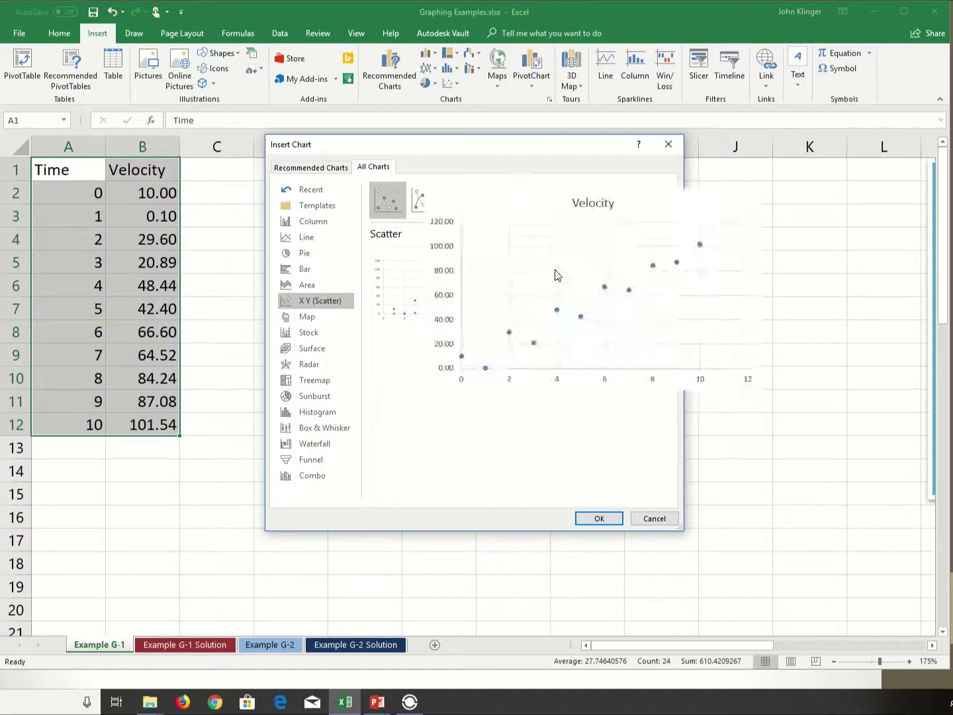
{"action": "left_click", "coordinate": [434, 209]}
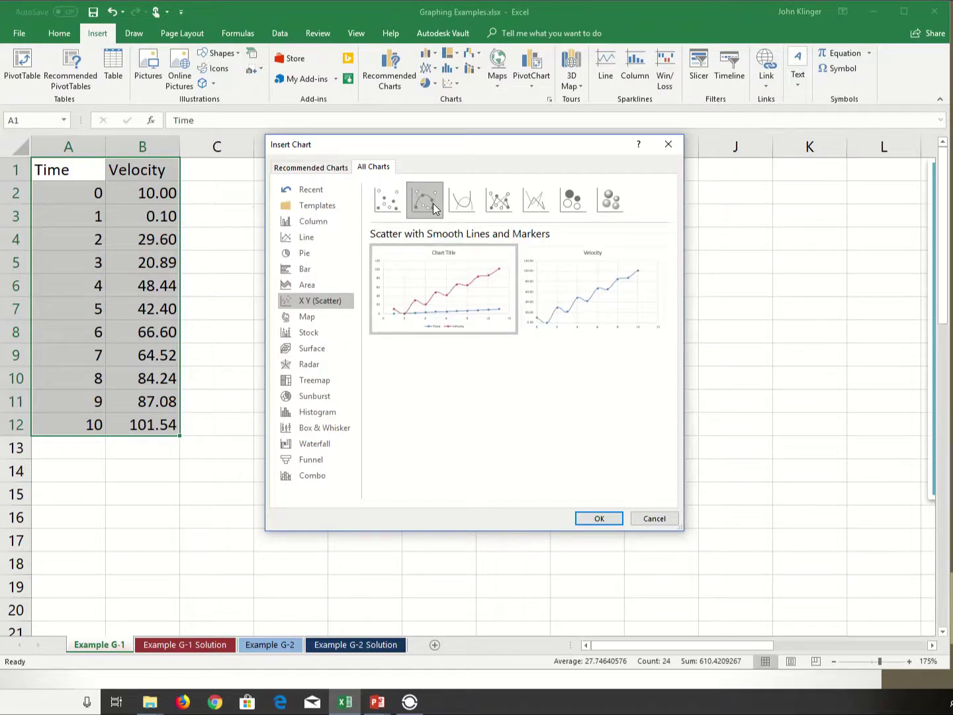
{"action": "left_click", "coordinate": [455, 201]}
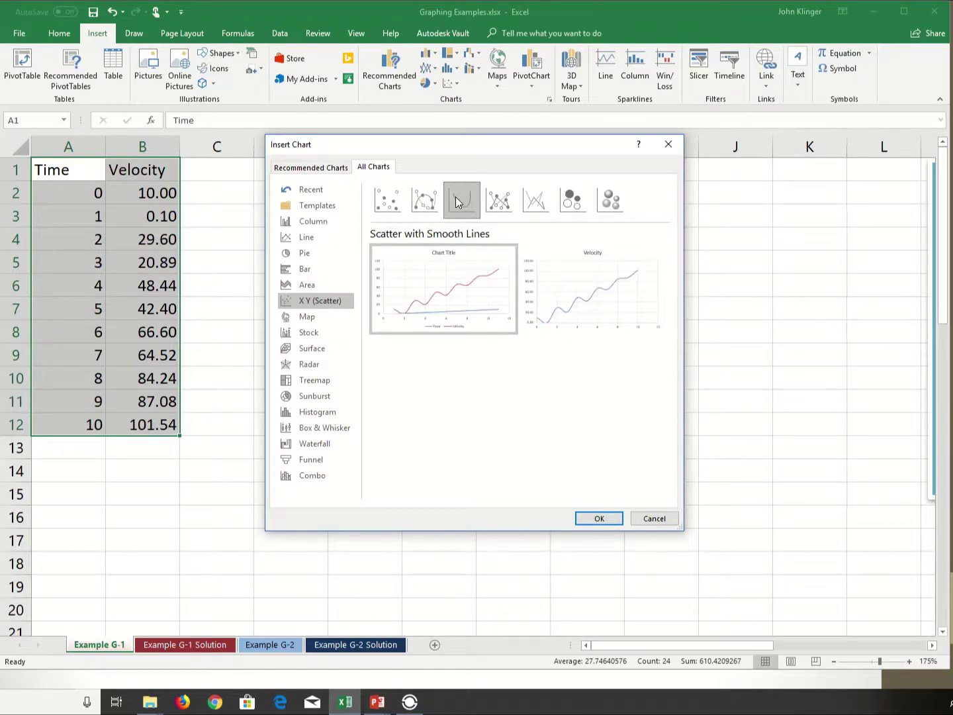
{"action": "left_click", "coordinate": [599, 519]}
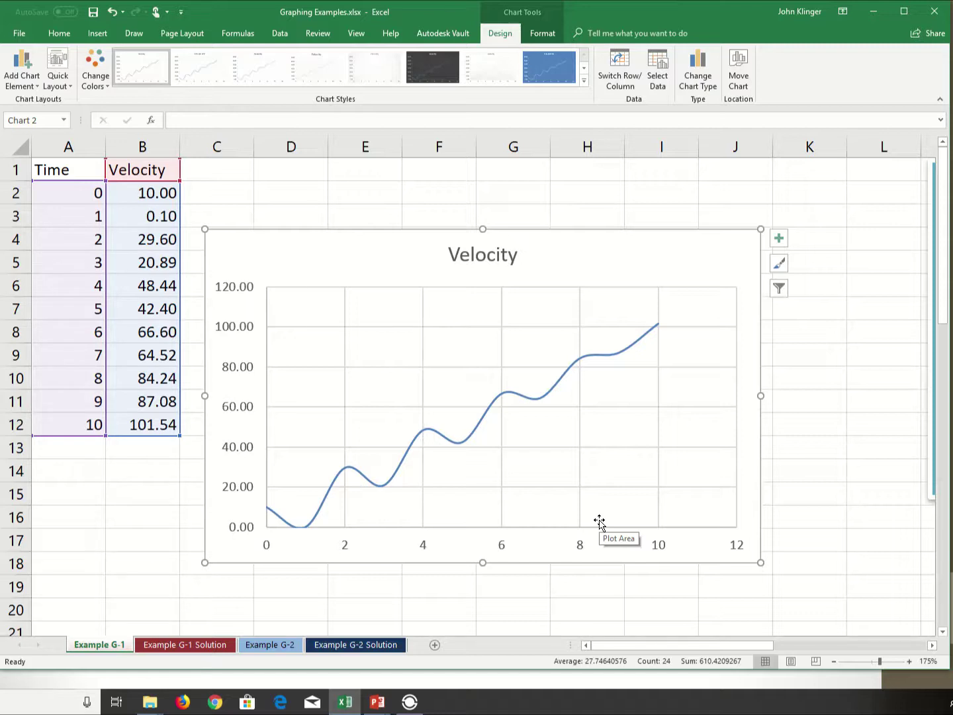
- Check the placement options for moving the Velocity chart to another sheet
{"action": "right_click", "coordinate": [337, 262]}
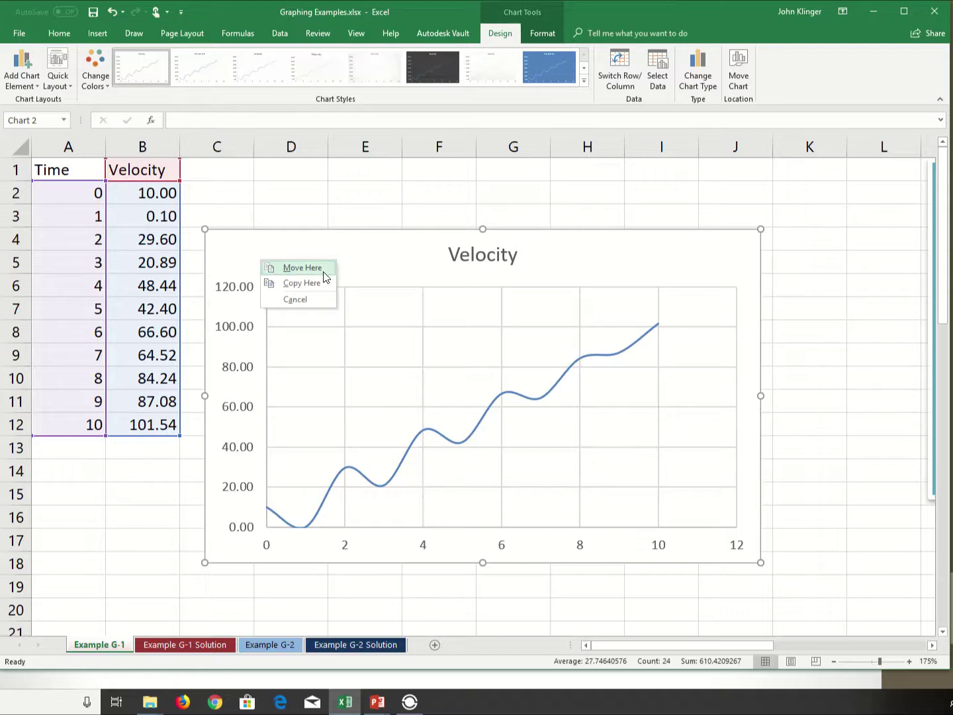
{"action": "left_click", "coordinate": [387, 264]}
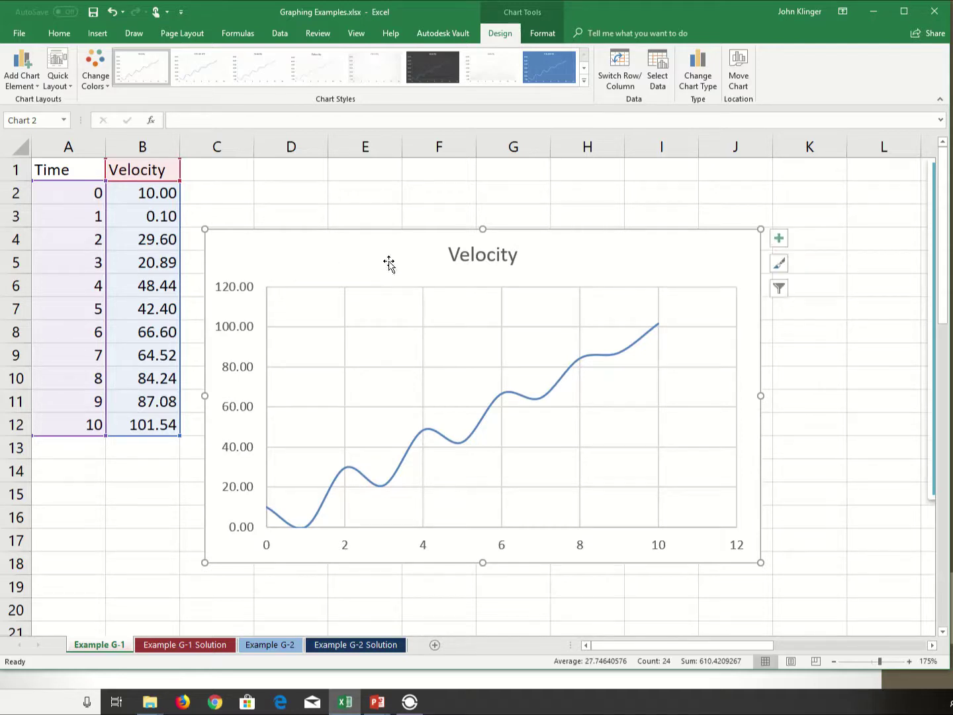
{"action": "right_click", "coordinate": [389, 266]}
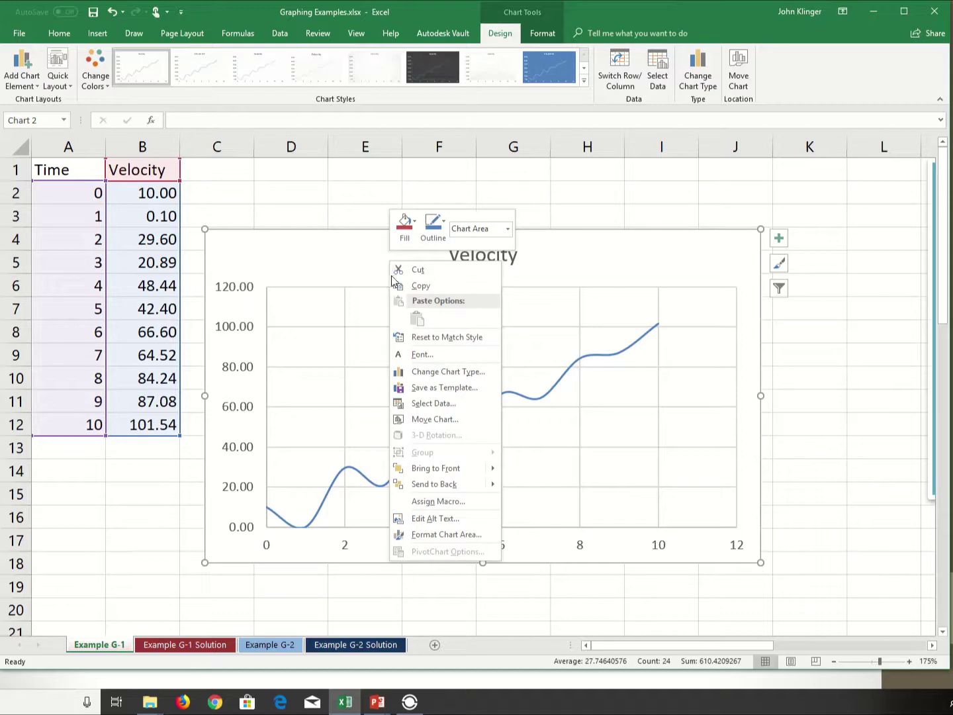
{"action": "left_click", "coordinate": [446, 419]}
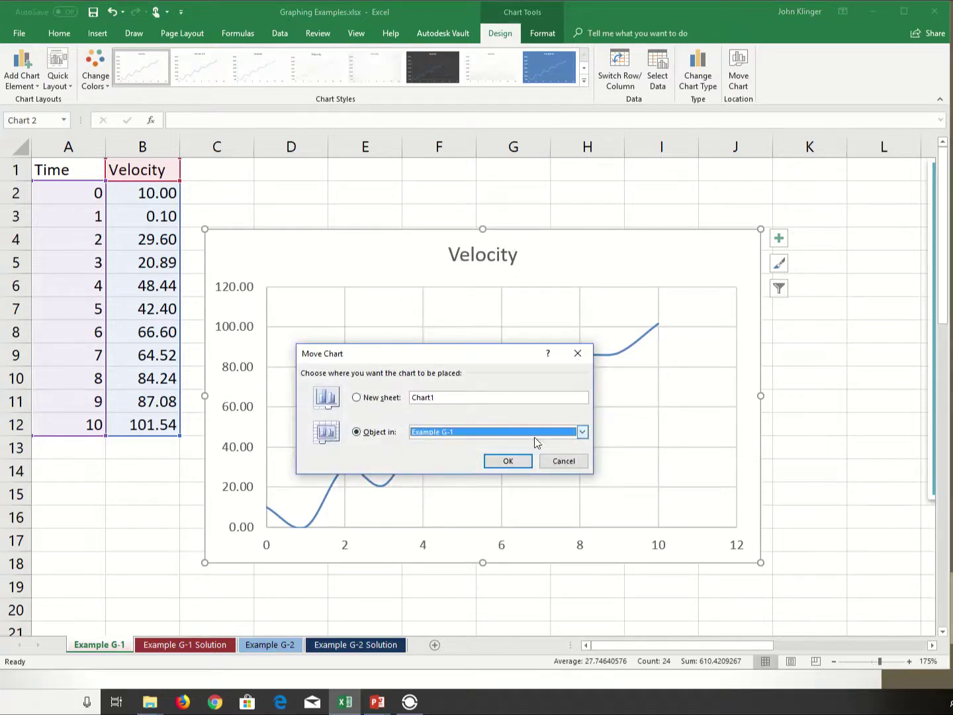
{"action": "left_click", "coordinate": [574, 462]}
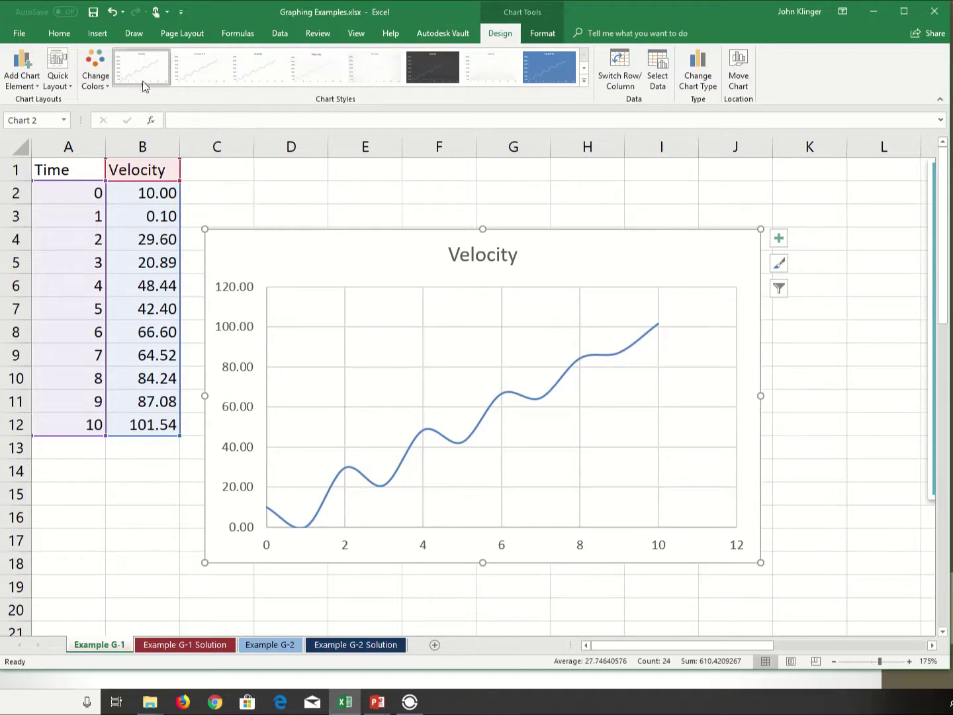
- Preview the quick layouts and try the axis titles and legend elements on the Velocity chart
{"action": "left_click", "coordinate": [69, 88]}
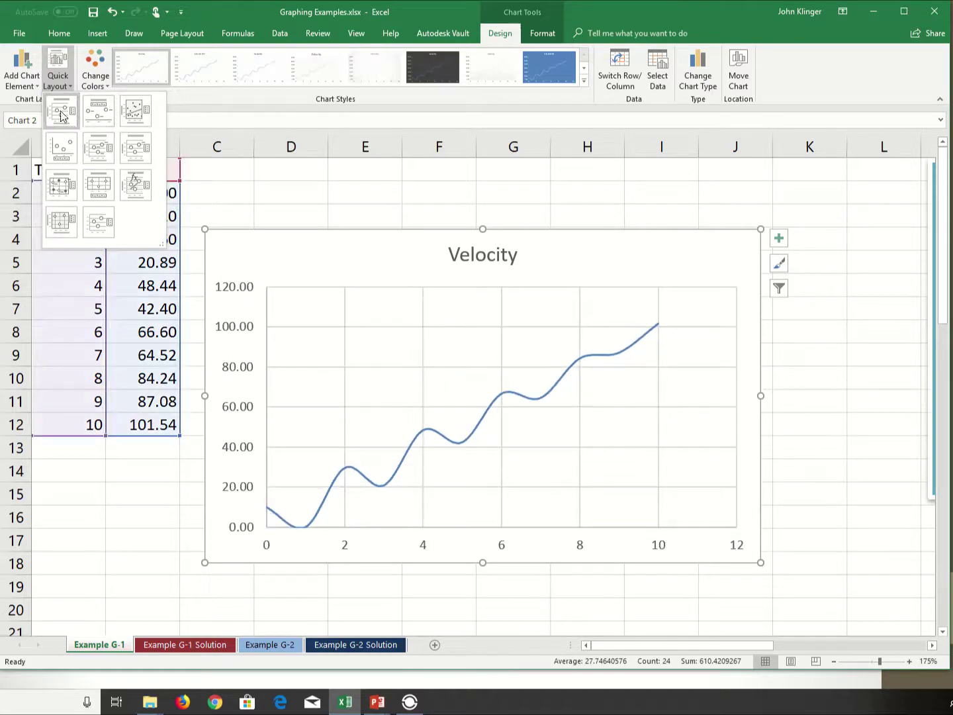
{"action": "left_click", "coordinate": [495, 195]}
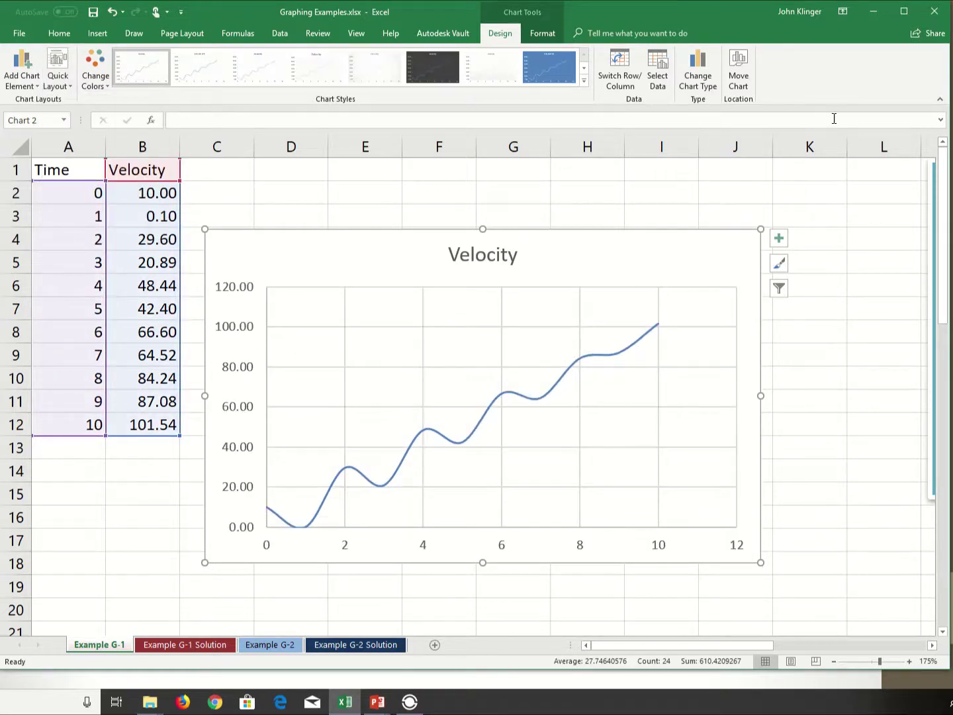
{"action": "left_click", "coordinate": [779, 240]}
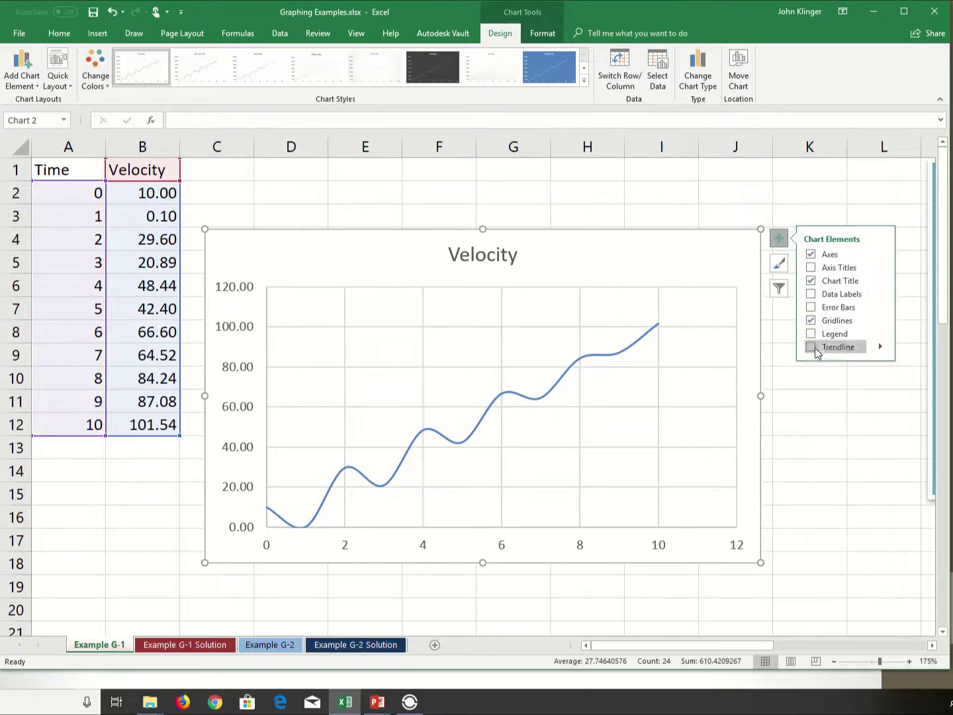
{"action": "left_click", "coordinate": [812, 267]}
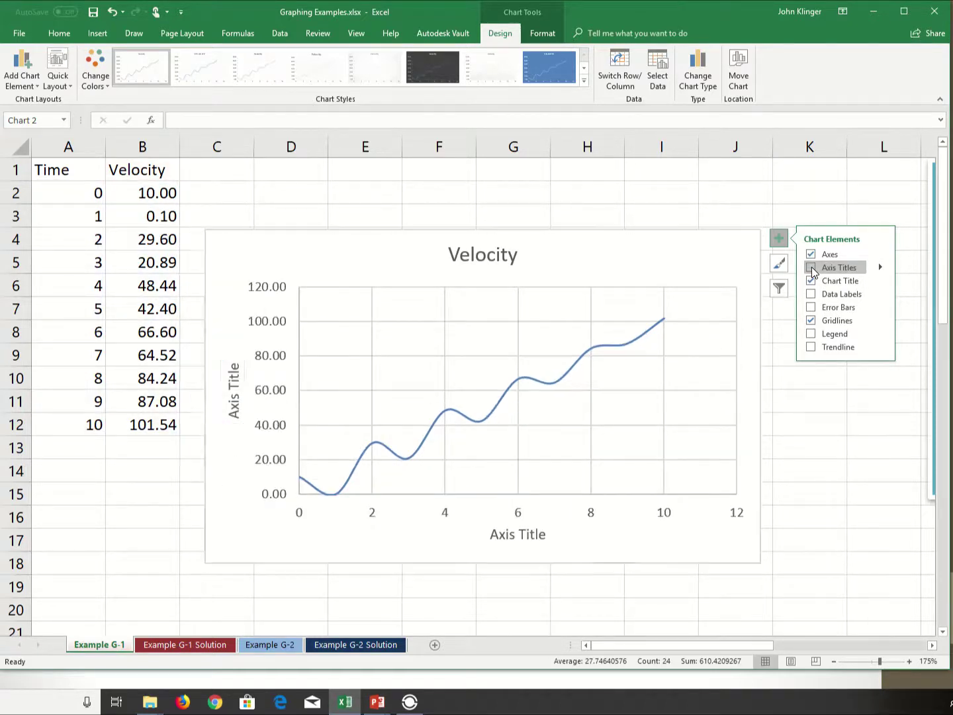
{"action": "left_click", "coordinate": [812, 268]}
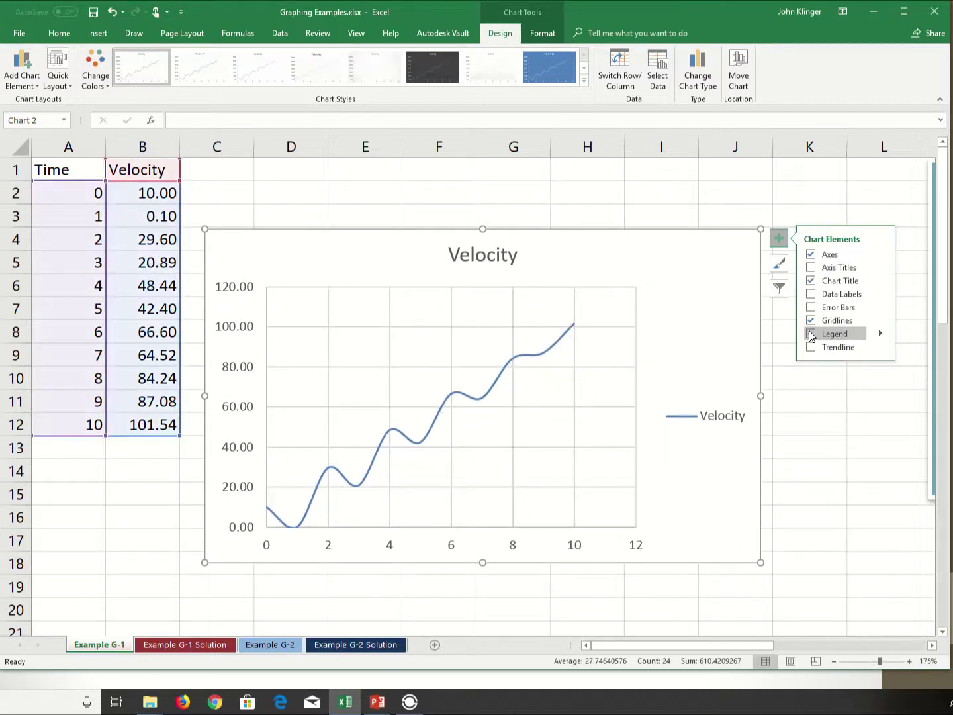
{"action": "left_click", "coordinate": [810, 334]}
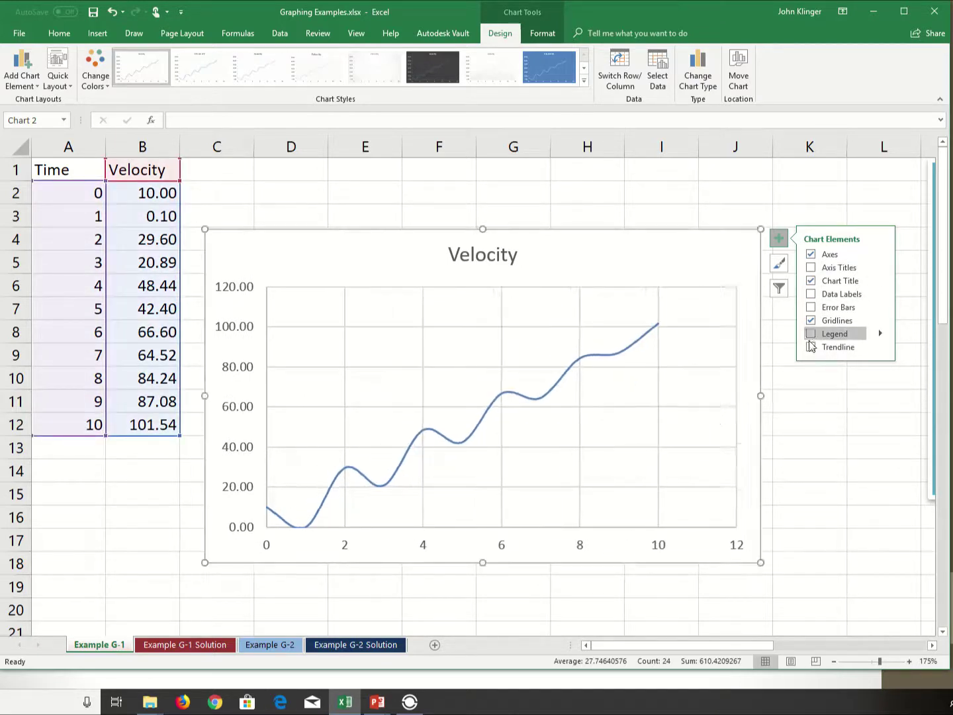
- Apply the first quick layout, with axis titles and a legend, and title the horizontal axis "Time (sec)"
{"action": "left_click", "coordinate": [58, 77]}
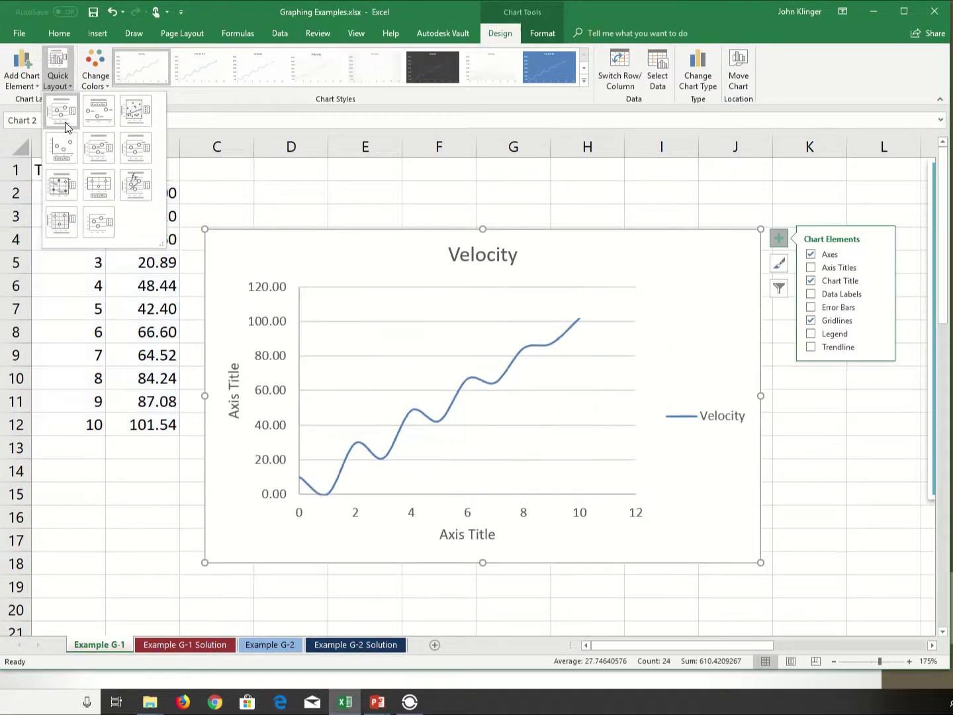
{"action": "left_click", "coordinate": [64, 119]}
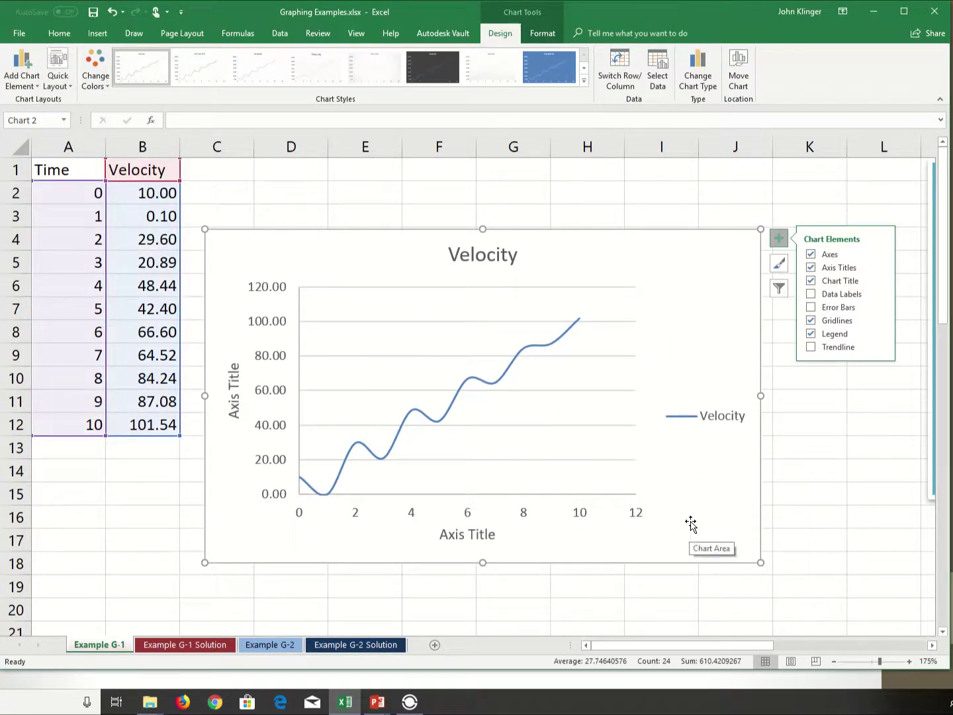
{"action": "left_click", "coordinate": [465, 535]}
{"action": "double_click", "coordinate": [466, 535]}
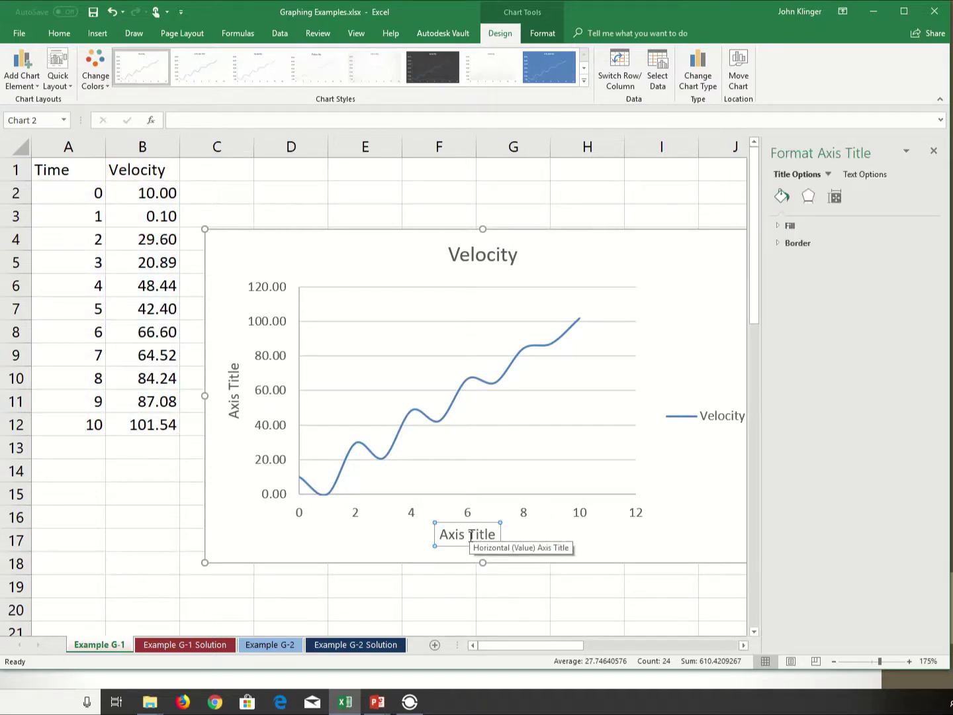
{"action": "type", "text": "T"}
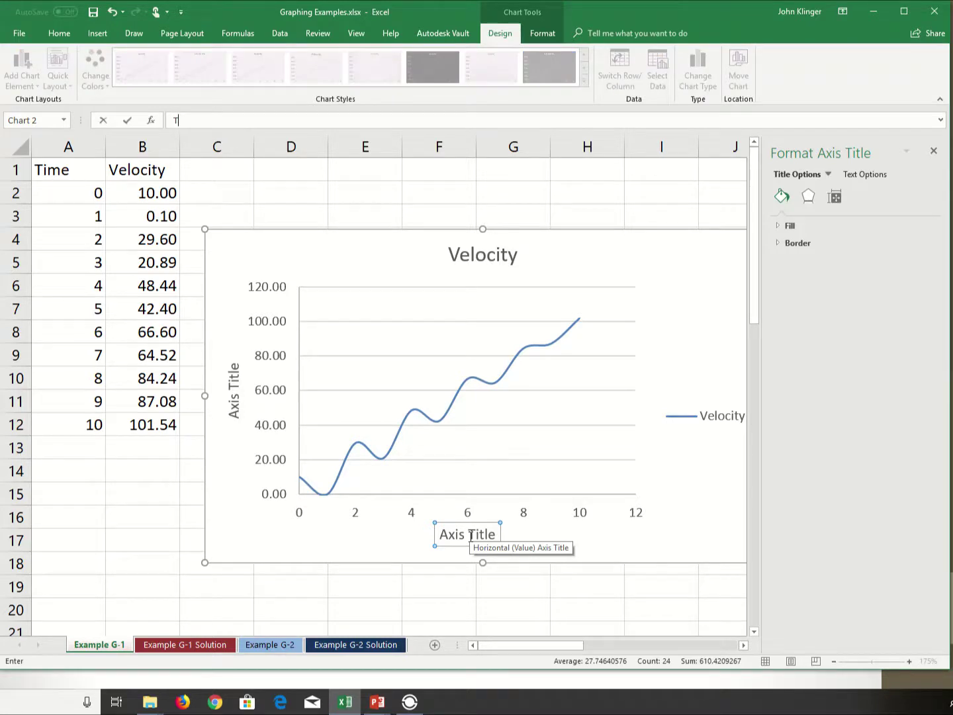
{"action": "key", "text": "Return"}
{"action": "type", "text": "ime "}
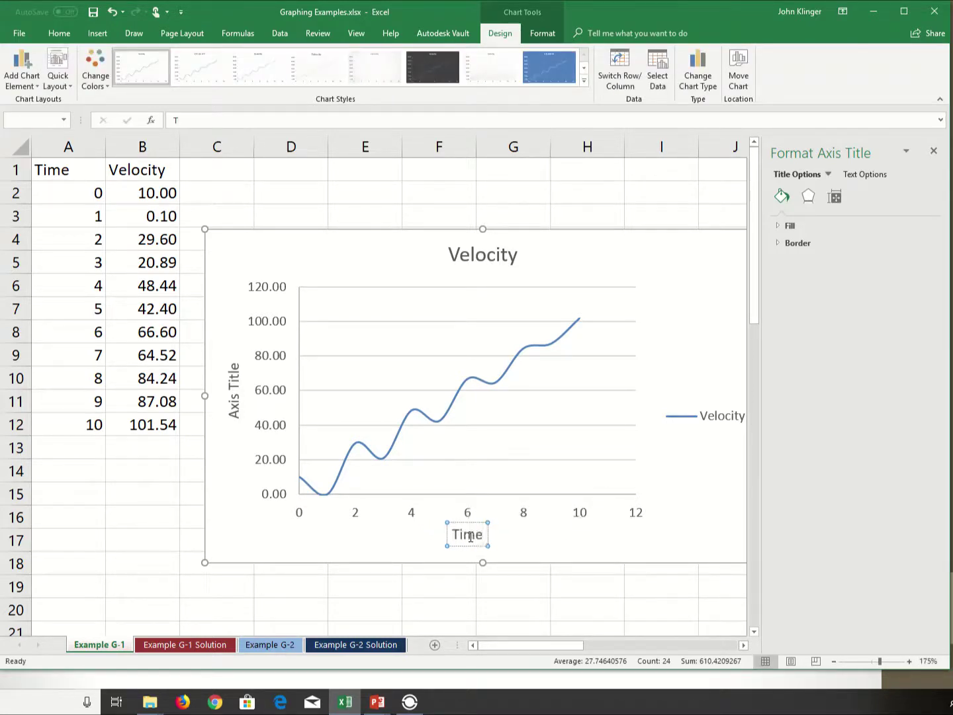
{"action": "type", "text": "(sec"}
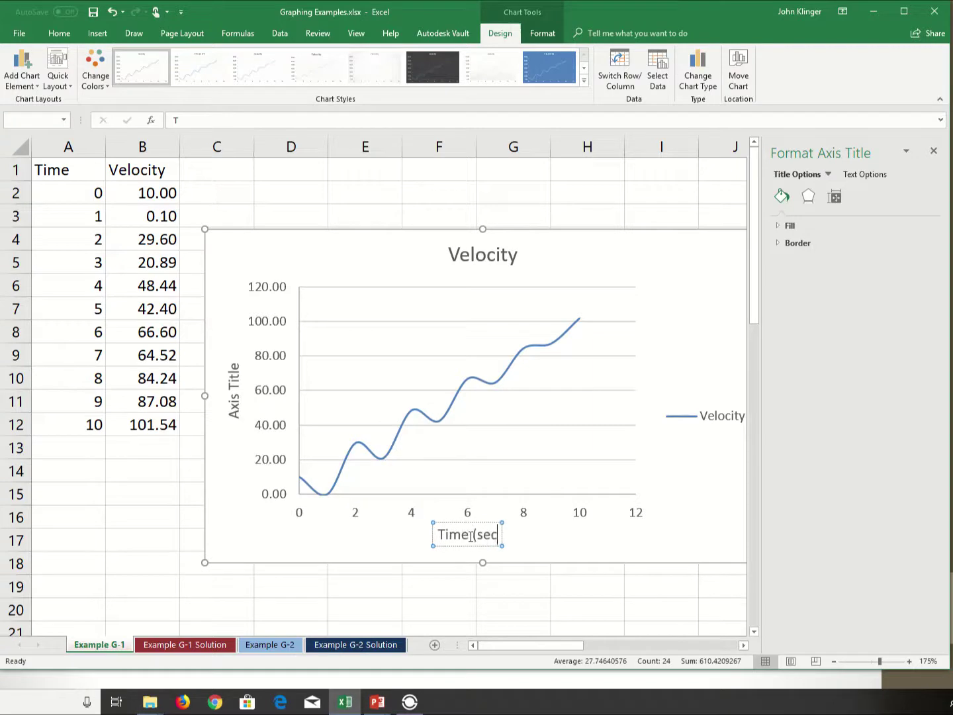
{"action": "type", "text": ")"}
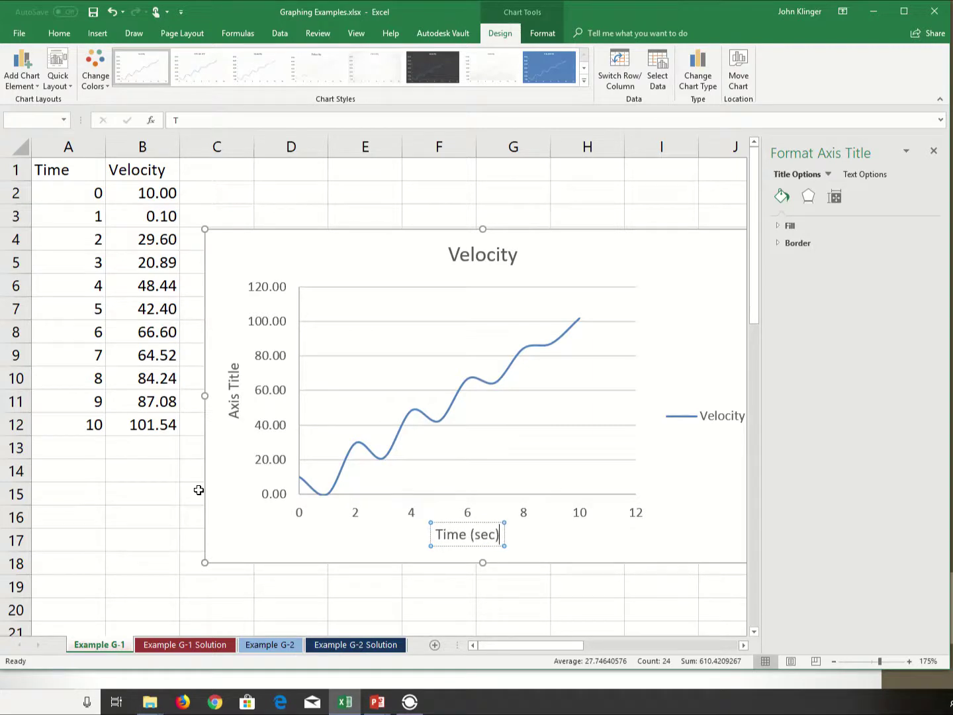
- Title the vertical axis of the Velocity chart "Velocity (m/s)"
{"action": "left_click", "coordinate": [242, 398]}
{"action": "left_click", "coordinate": [234, 399]}
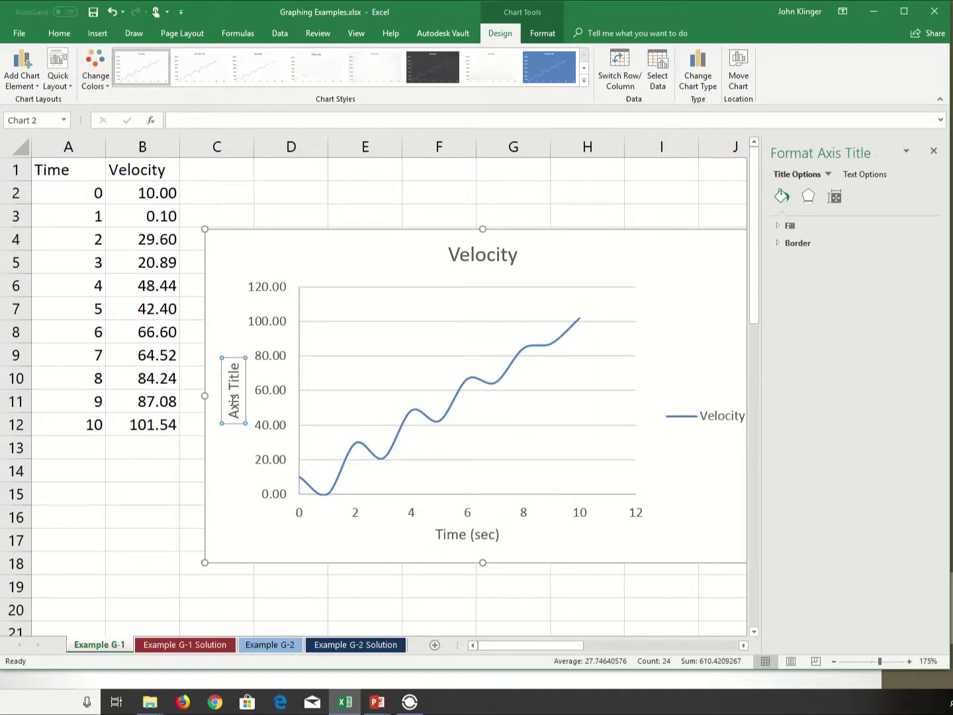
{"action": "double_click", "coordinate": [233, 399]}
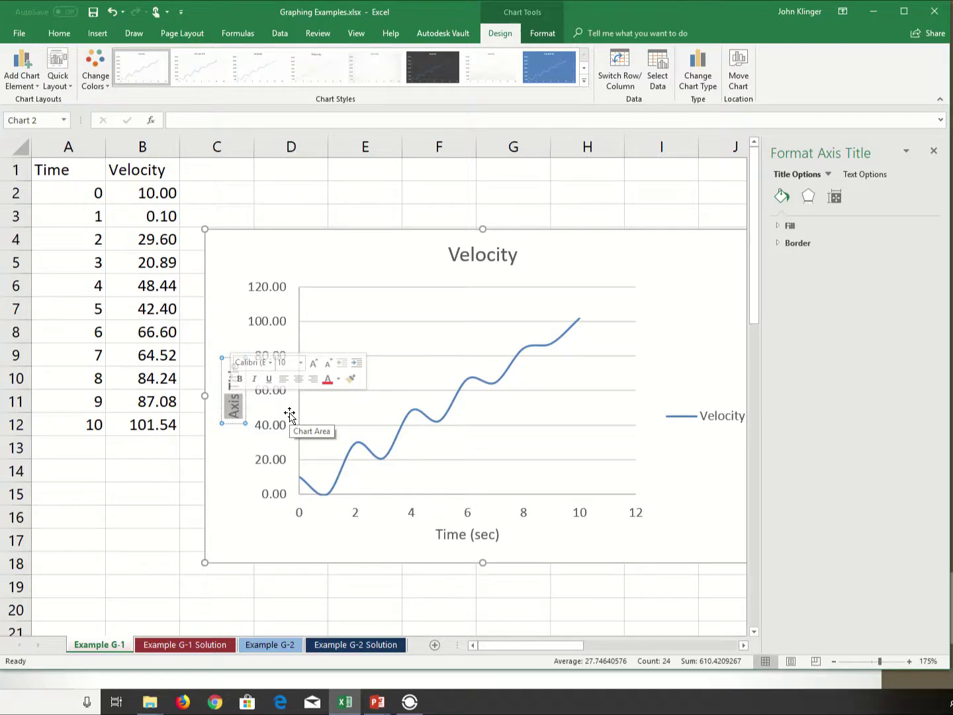
{"action": "type", "text": "Velocity"}
{"action": "key", "text": "Delete"}
{"action": "key", "text": "Delete"}
{"action": "key", "text": "Delete"}
{"action": "key", "text": "Delete"}
{"action": "key", "text": "Delete"}
{"action": "key", "text": "Delete"}
{"action": "type", "text": "(m/s)"}
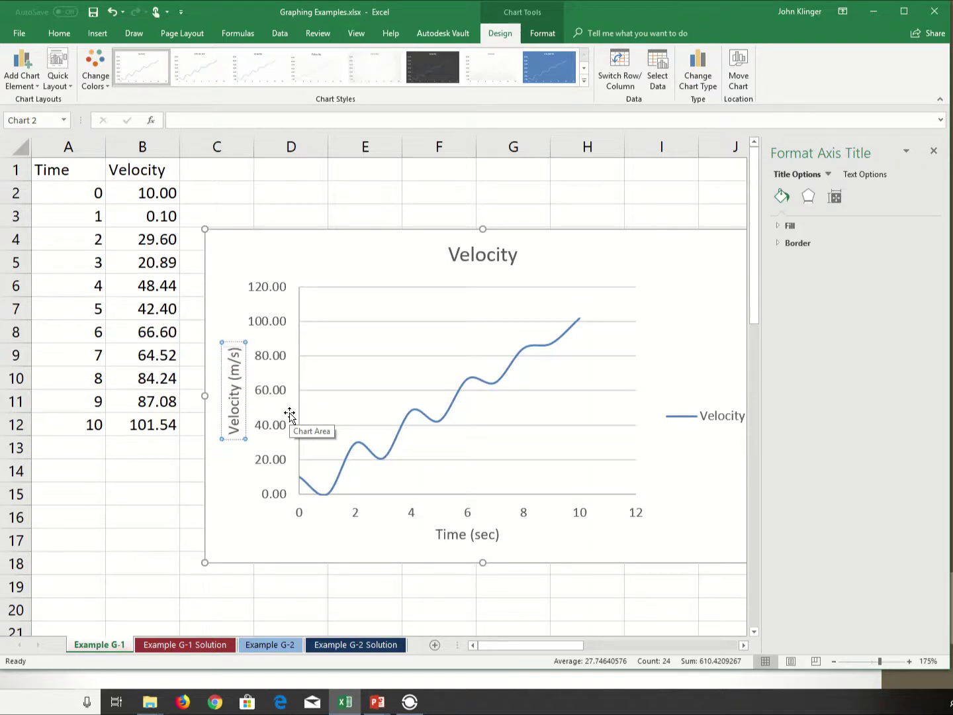
{"action": "left_click", "coordinate": [379, 539]}
- Try deleting the Velocity legend from the chart, close the formatting pane and undo the deletion
{"action": "left_click", "coordinate": [728, 417]}
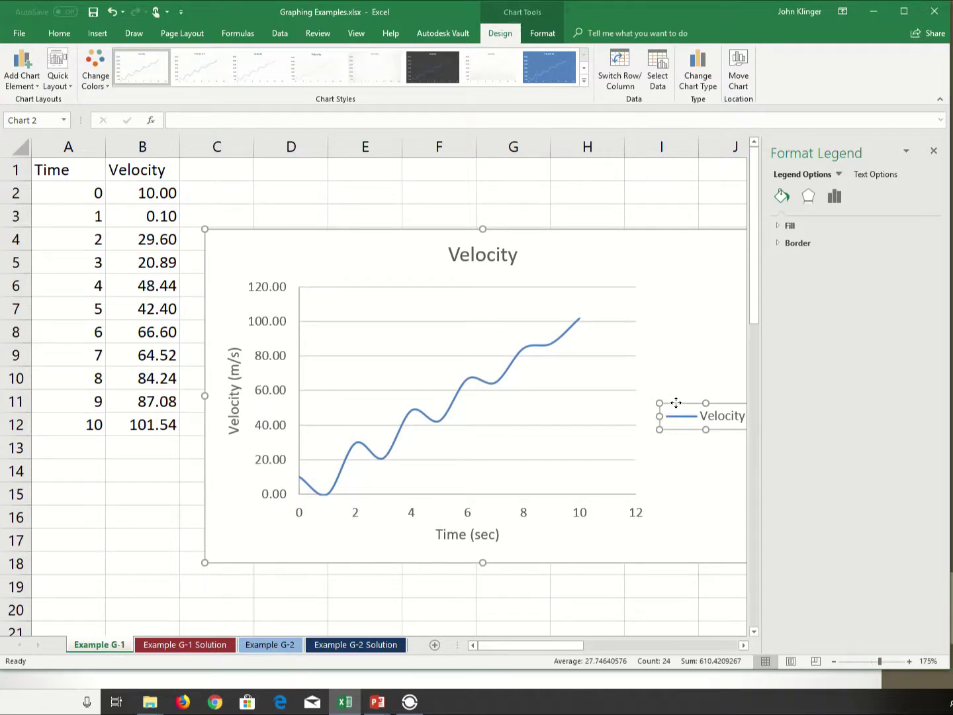
{"action": "key", "text": "Delete"}
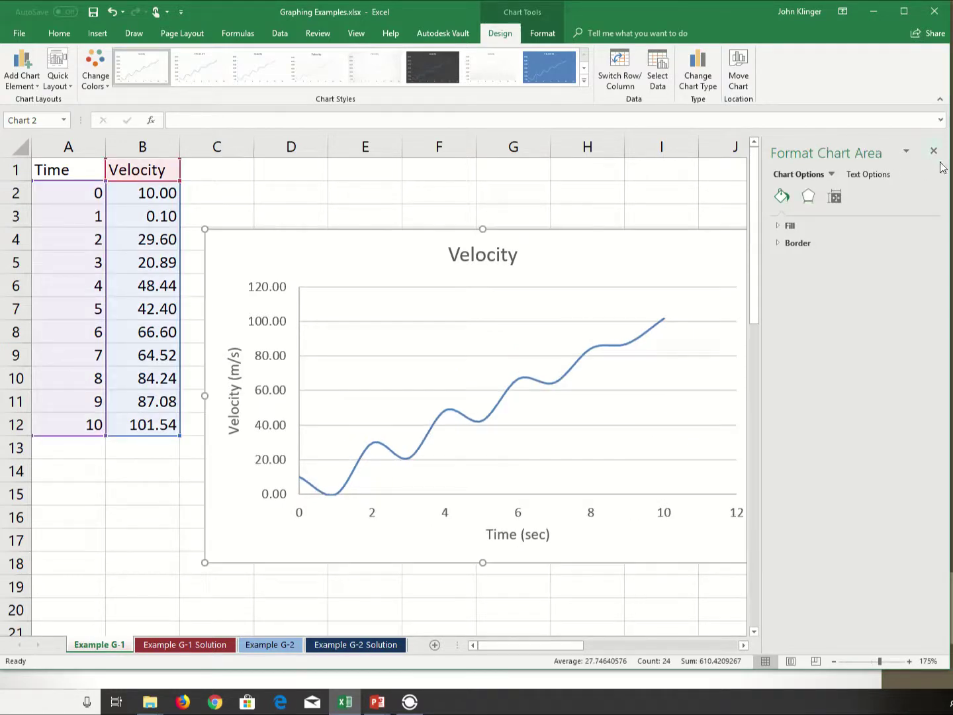
{"action": "left_click", "coordinate": [934, 152]}
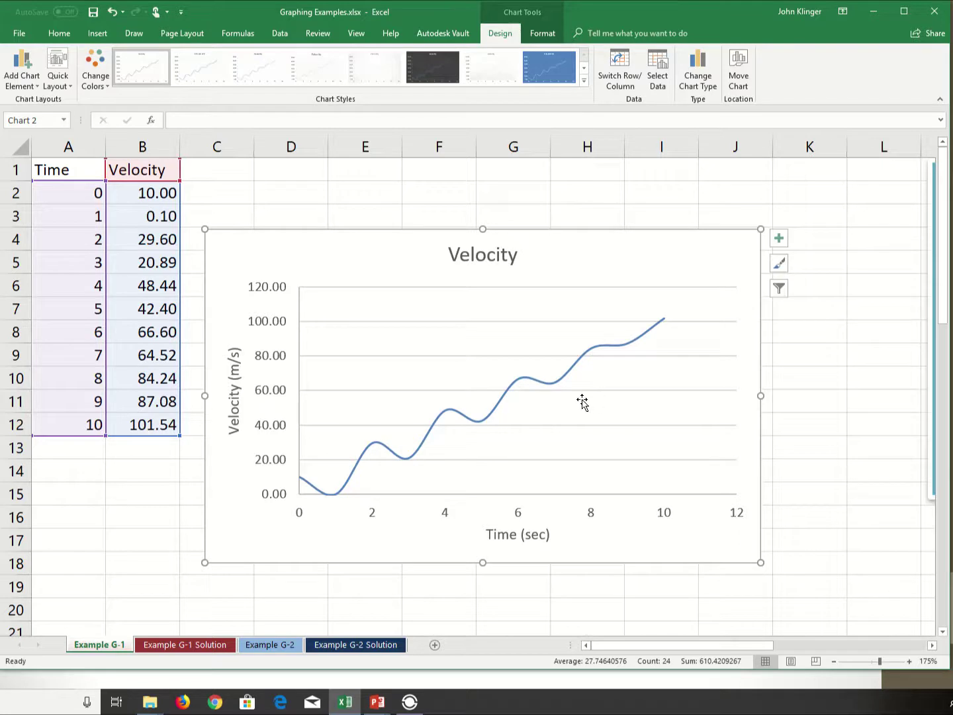
{"action": "key", "text": "ctrl+z"}
- Turn off the Legend chart element for the Velocity chart
{"action": "left_click", "coordinate": [785, 244]}
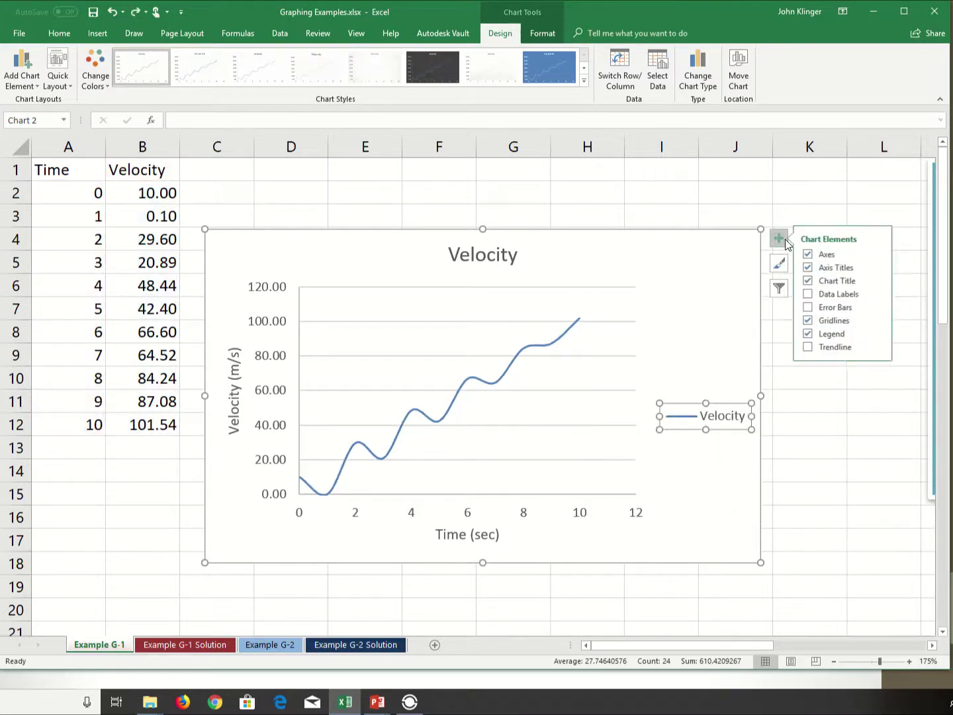
{"action": "left_click", "coordinate": [809, 333]}
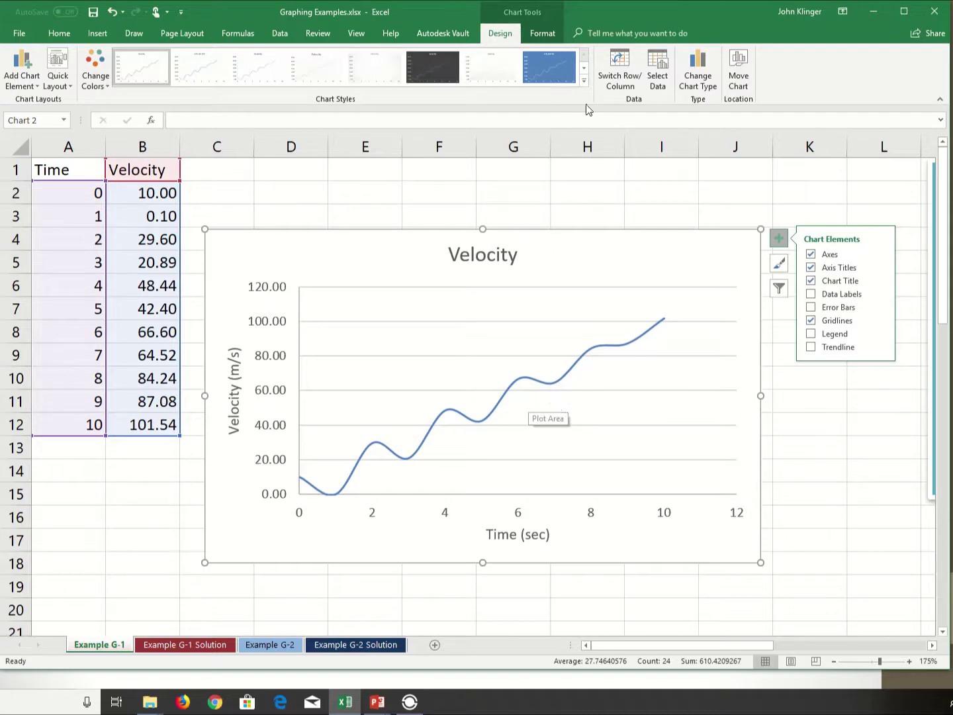
- Review which chart elements can be added to the Velocity chart, including its gridlines and axis titles
{"action": "left_click", "coordinate": [549, 37]}
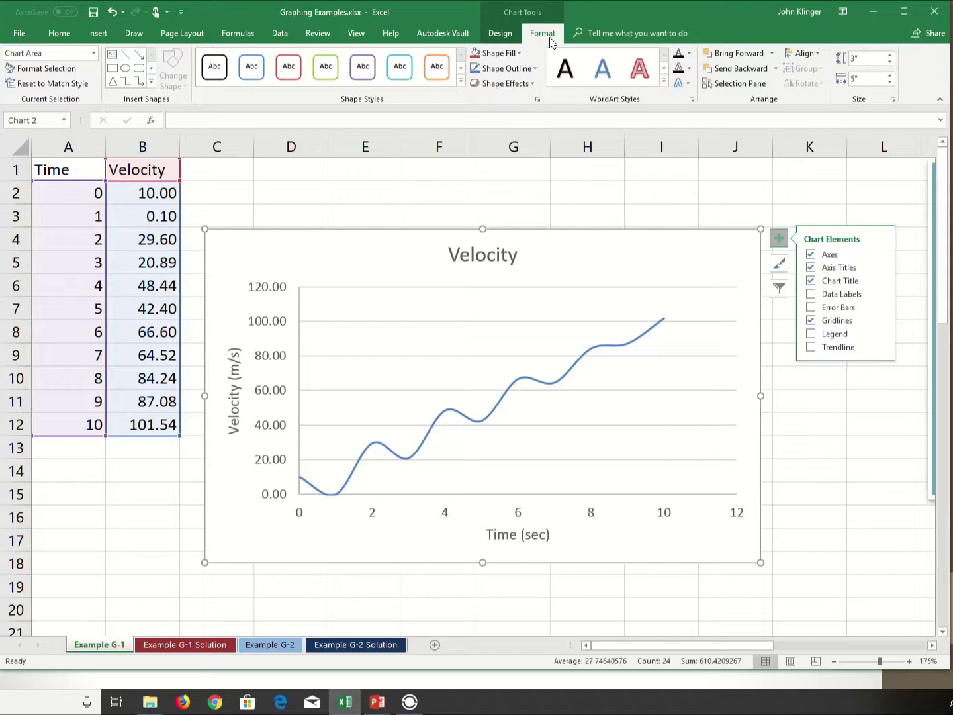
{"action": "left_click", "coordinate": [491, 39]}
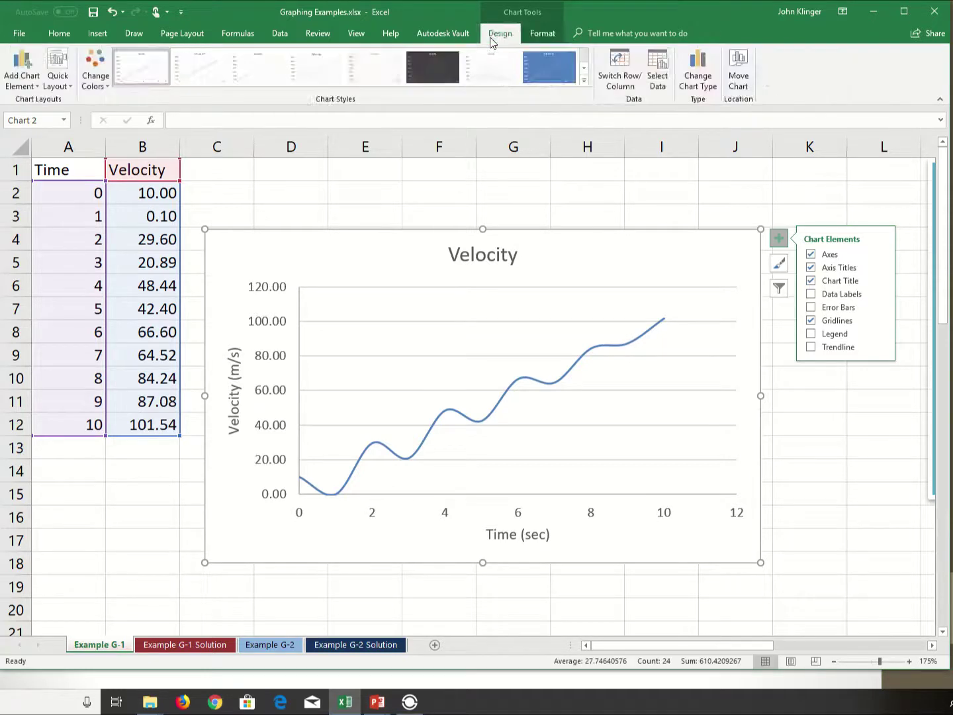
{"action": "left_click", "coordinate": [21, 74]}
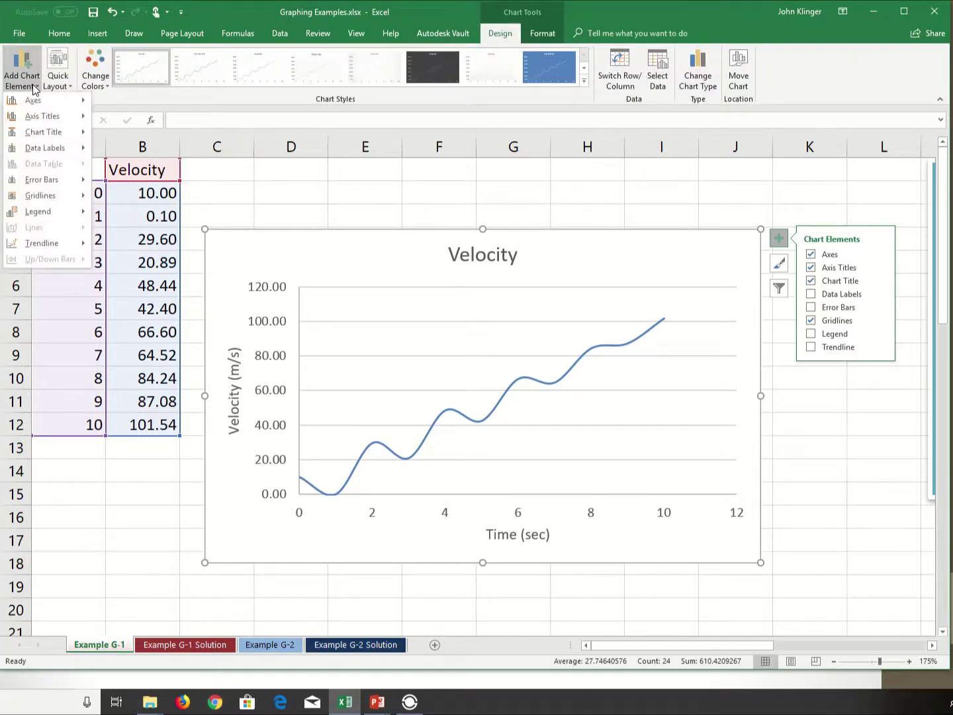
{"action": "mouse_move", "coordinate": [35, 213]}
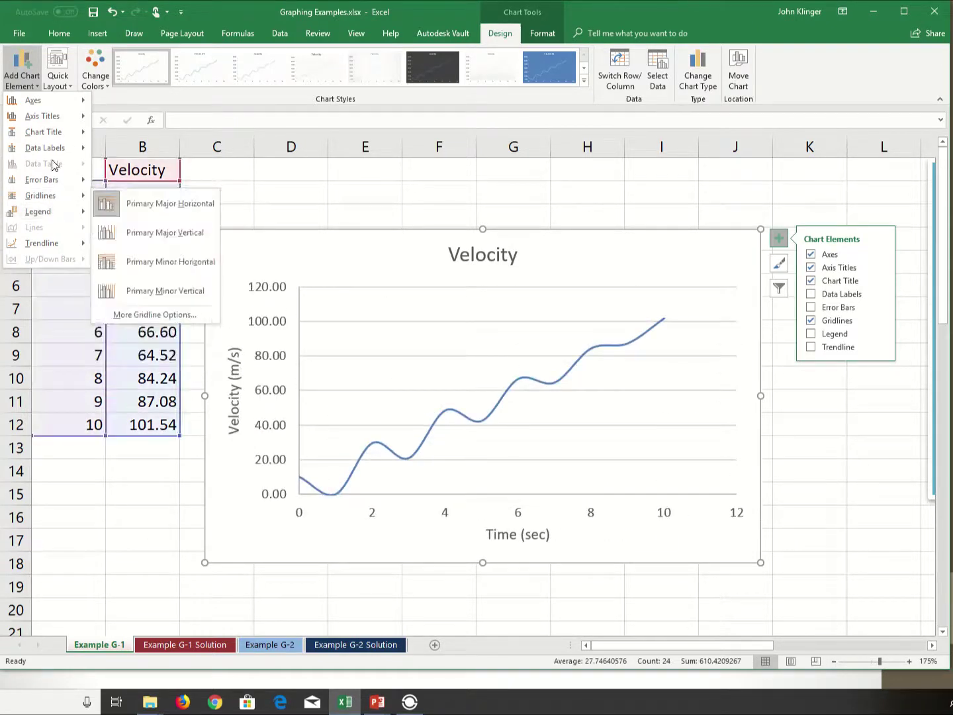
{"action": "left_click", "coordinate": [234, 4]}
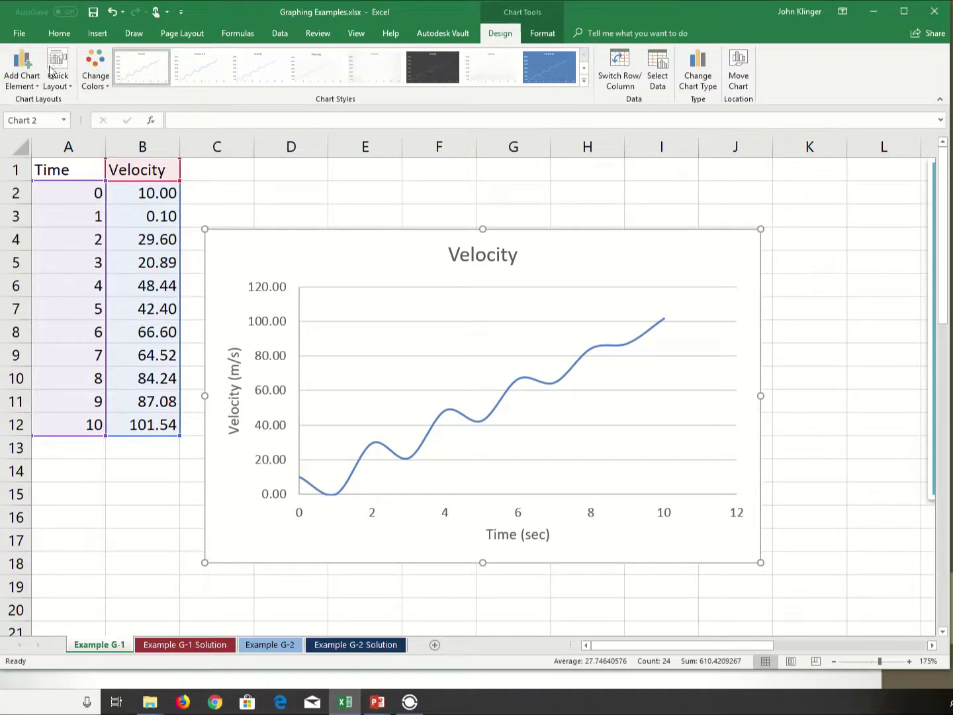
{"action": "left_click", "coordinate": [25, 84]}
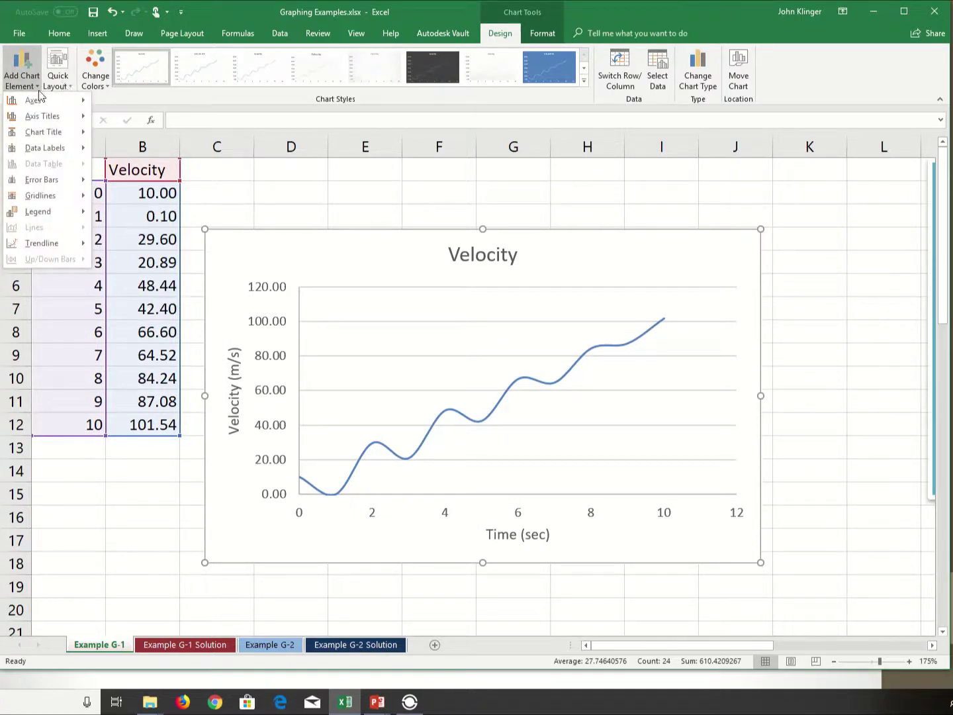
{"action": "mouse_move", "coordinate": [33, 102]}
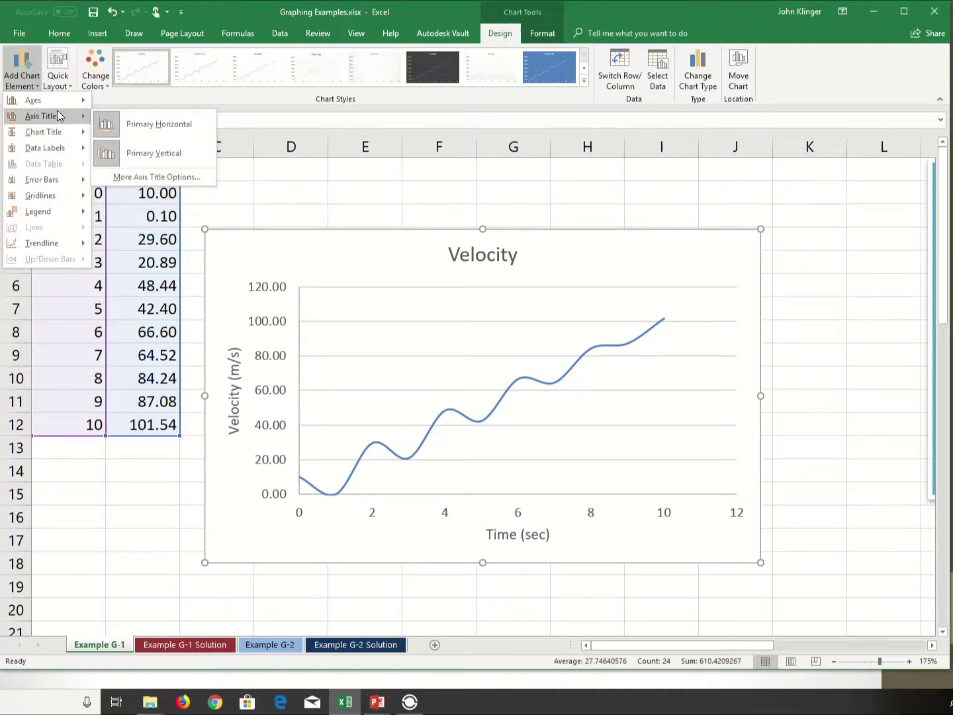
- Examine the additional formatting options for the horizontal axis title and close the formatting pane
{"action": "left_click", "coordinate": [151, 177]}
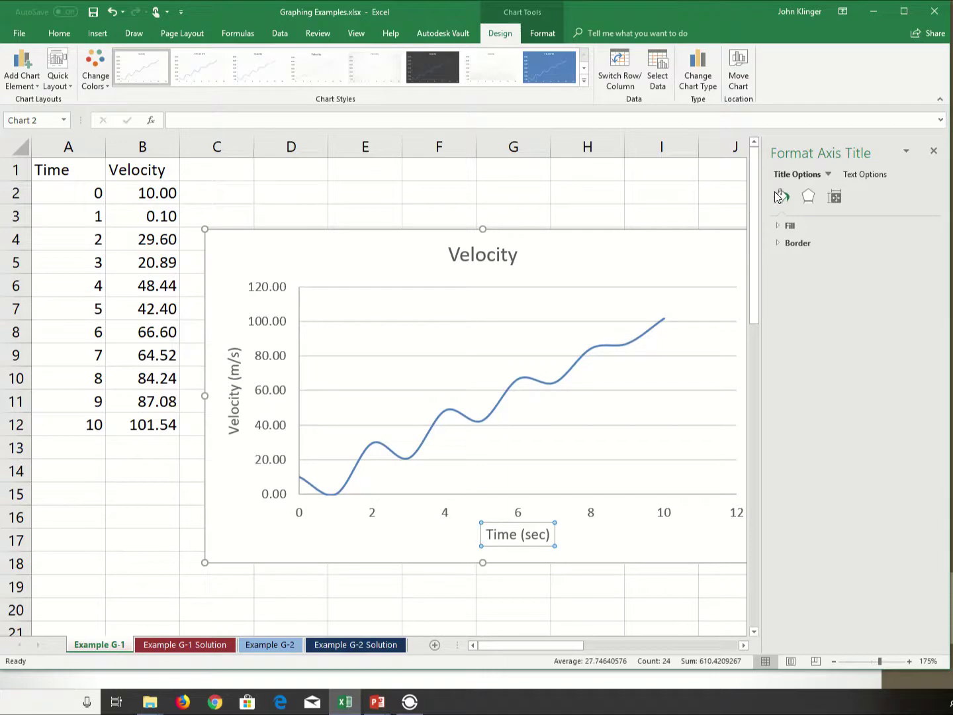
{"action": "left_click", "coordinate": [809, 196]}
{"action": "left_click", "coordinate": [835, 196]}
{"action": "left_click", "coordinate": [933, 153]}
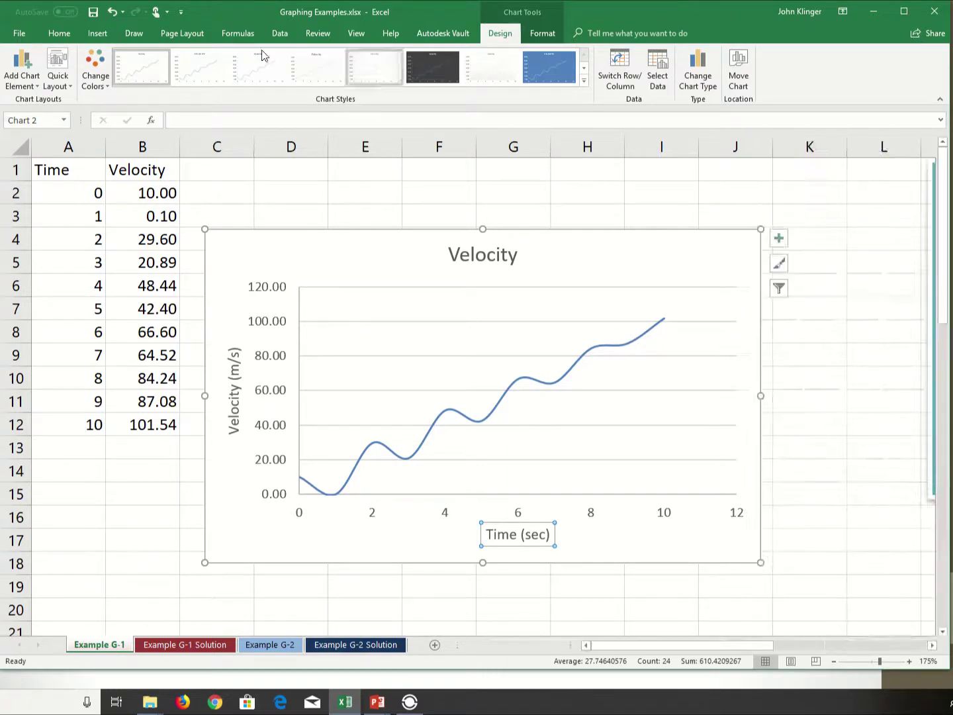
{"action": "left_click", "coordinate": [31, 85]}
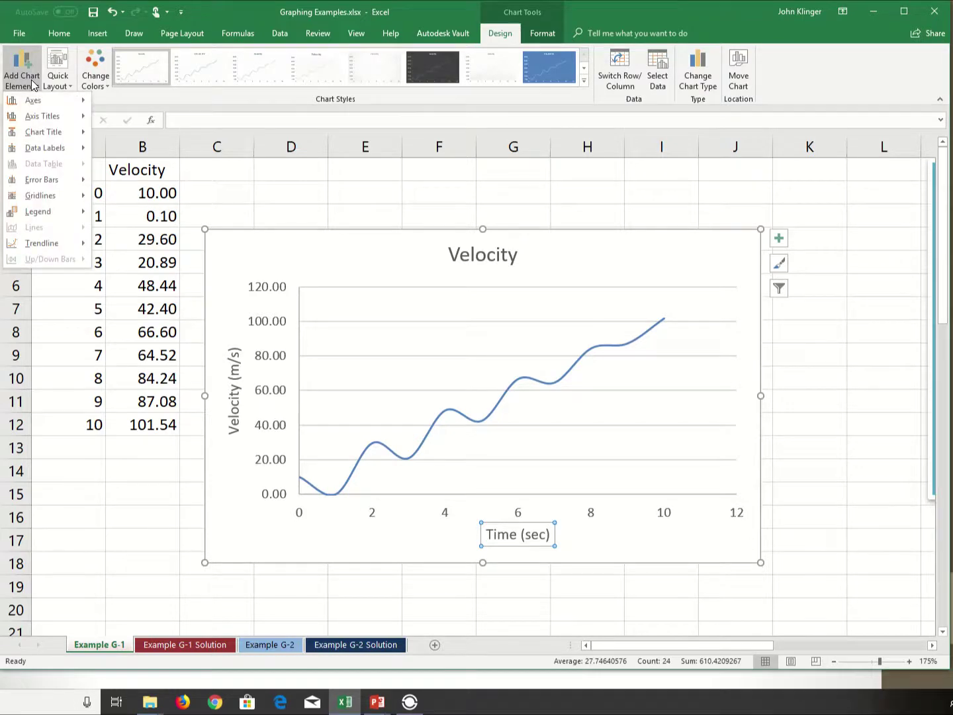
{"action": "left_click", "coordinate": [785, 239]}
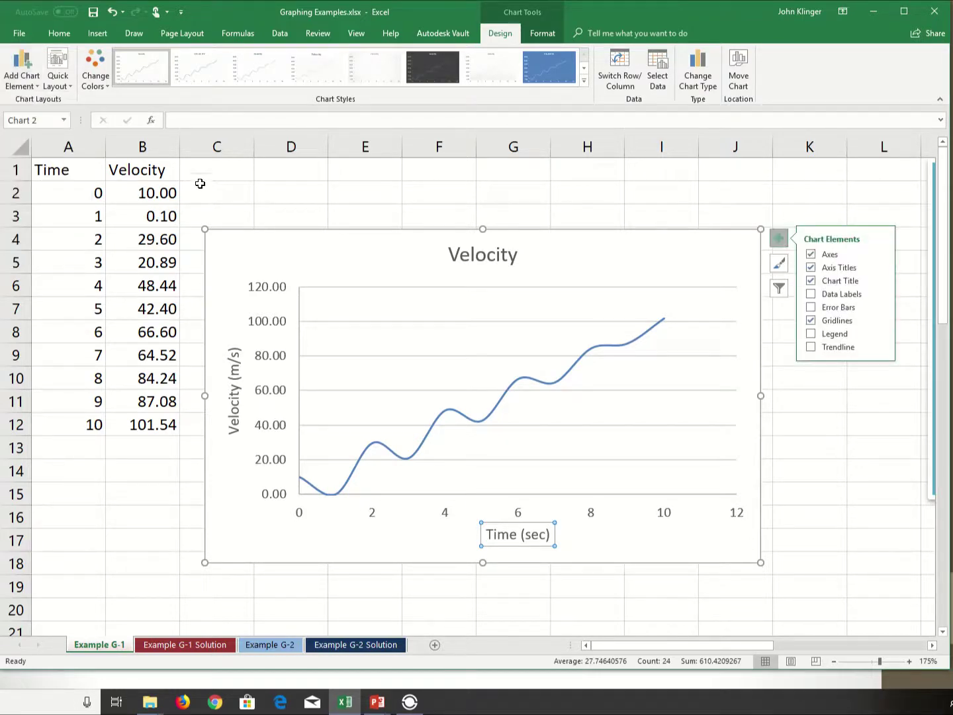
{"action": "left_click", "coordinate": [357, 168]}
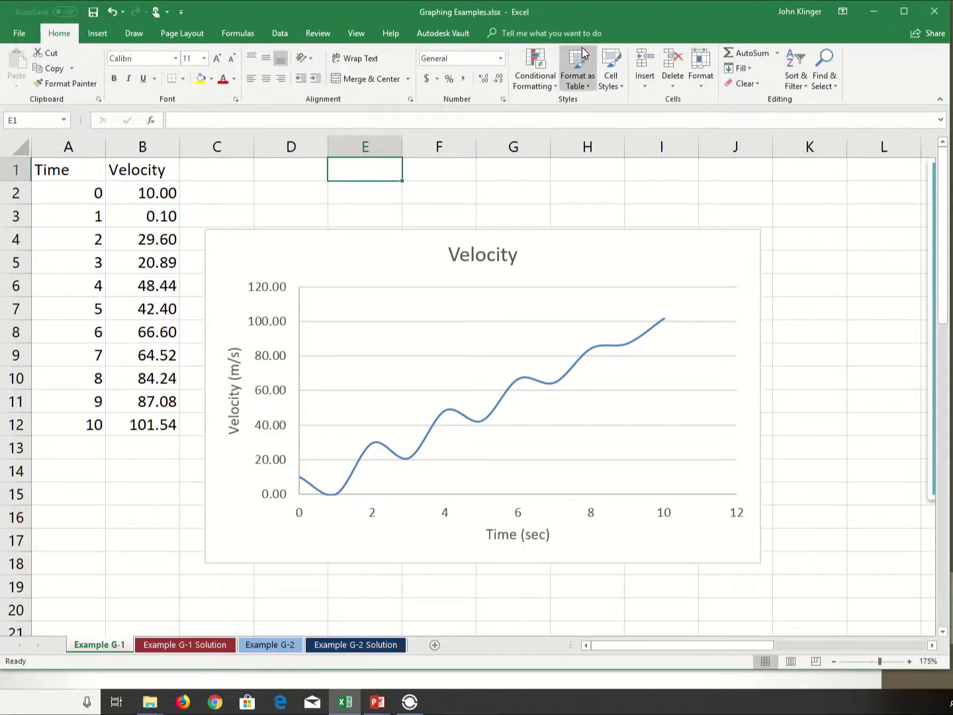
- Apply the chart style with the solid blue background to the Velocity chart
{"action": "left_click", "coordinate": [536, 255]}
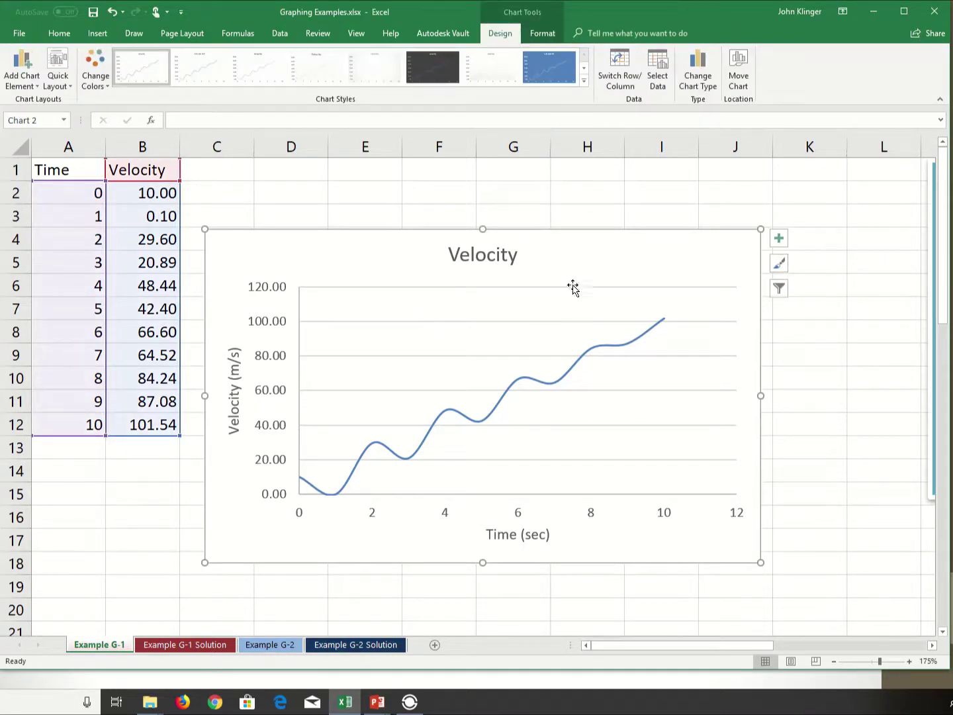
{"action": "left_click", "coordinate": [104, 87]}
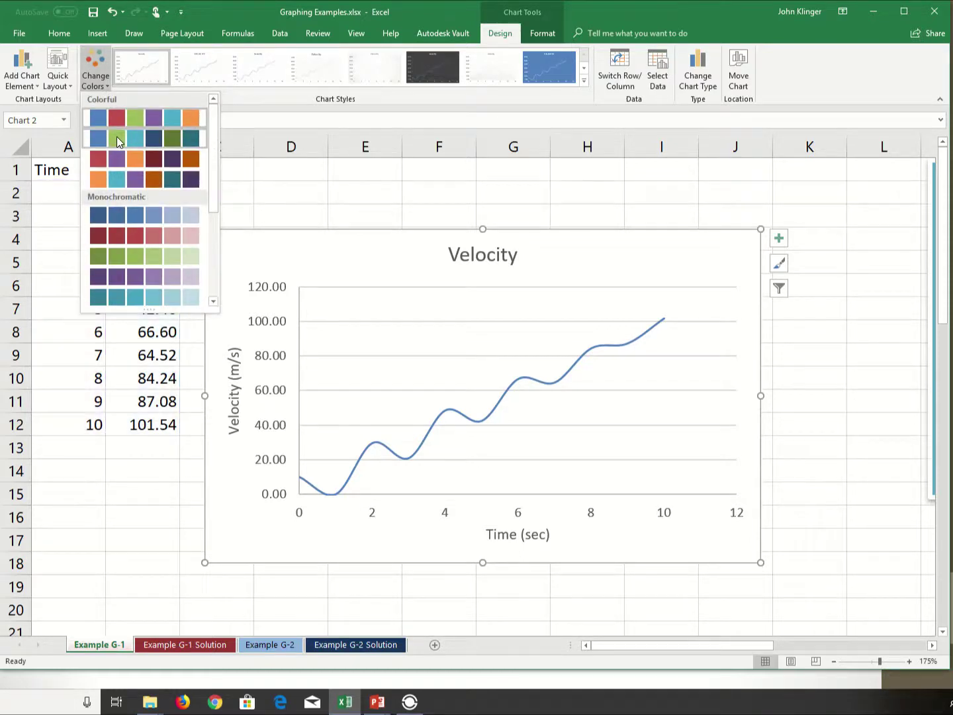
{"action": "left_click", "coordinate": [582, 82]}
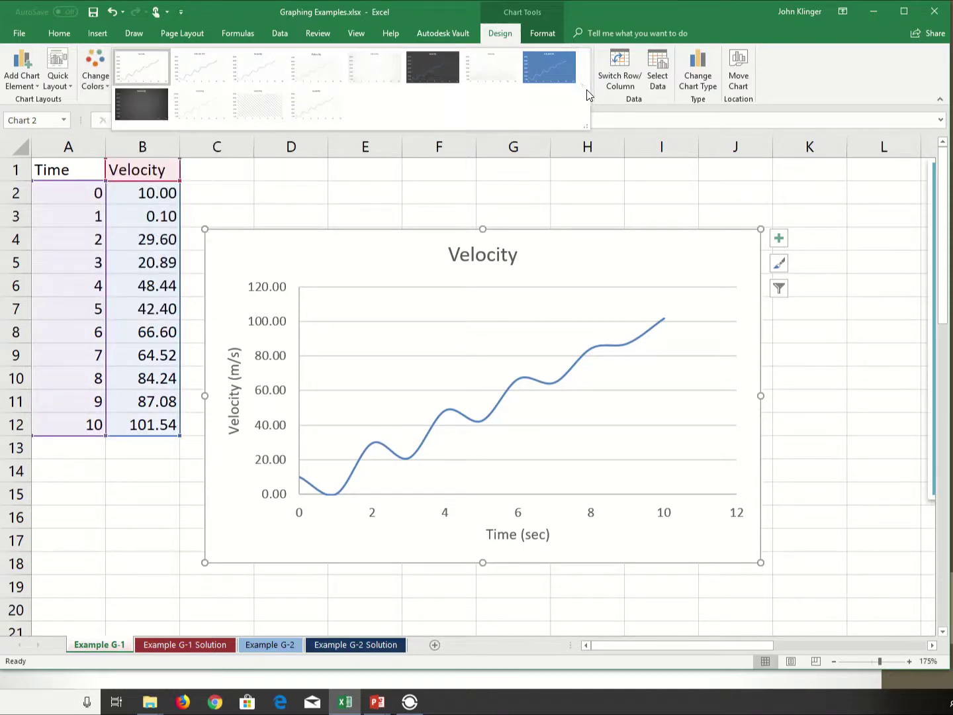
{"action": "left_click", "coordinate": [547, 68]}
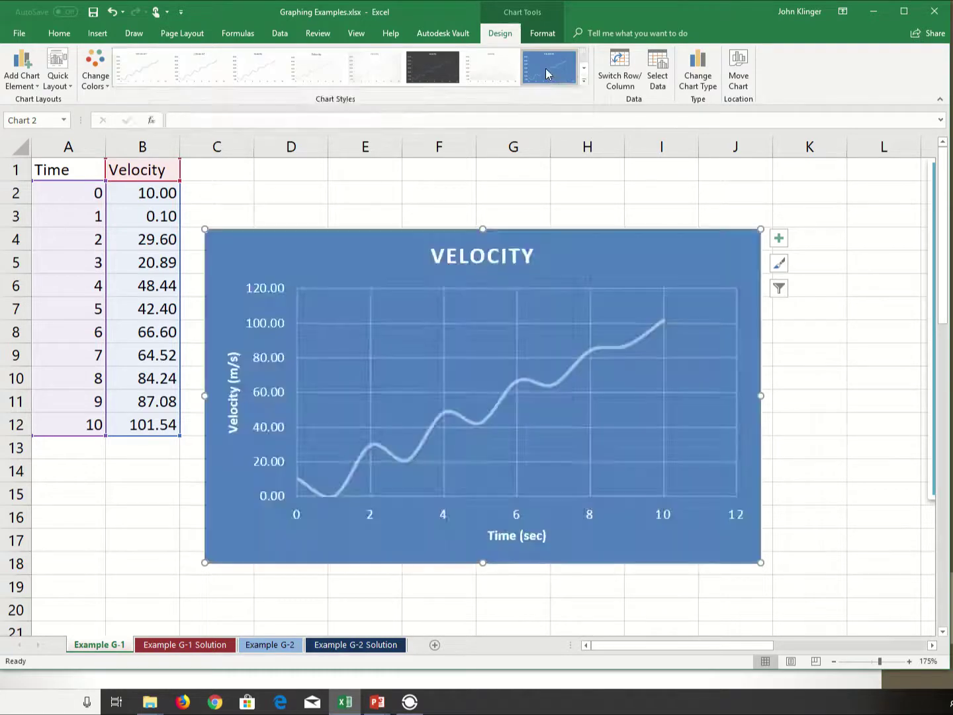
- Recolor the Velocity chart with the monochromatic gray palette
{"action": "left_click", "coordinate": [95, 69]}
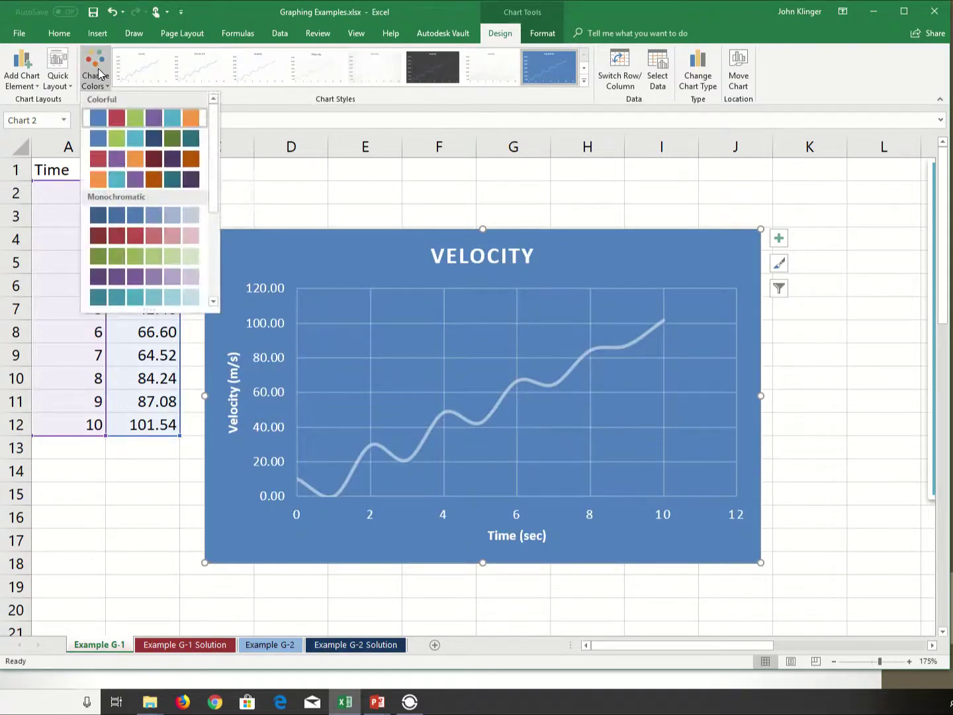
{"action": "left_click", "coordinate": [117, 120]}
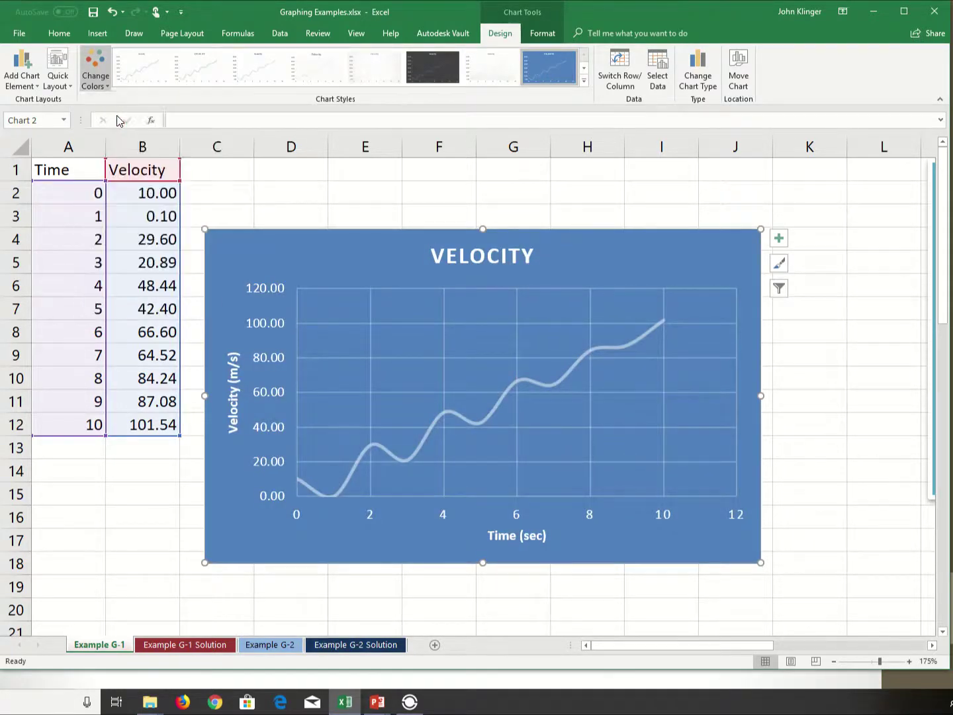
{"action": "left_click", "coordinate": [100, 73]}
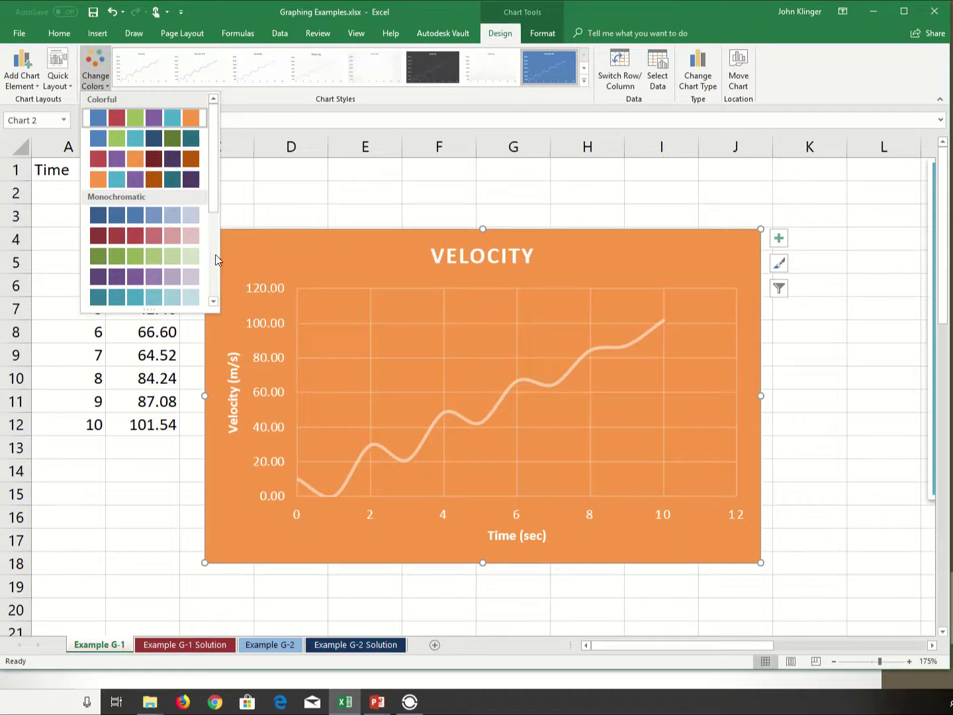
{"action": "left_click", "coordinate": [213, 274]}
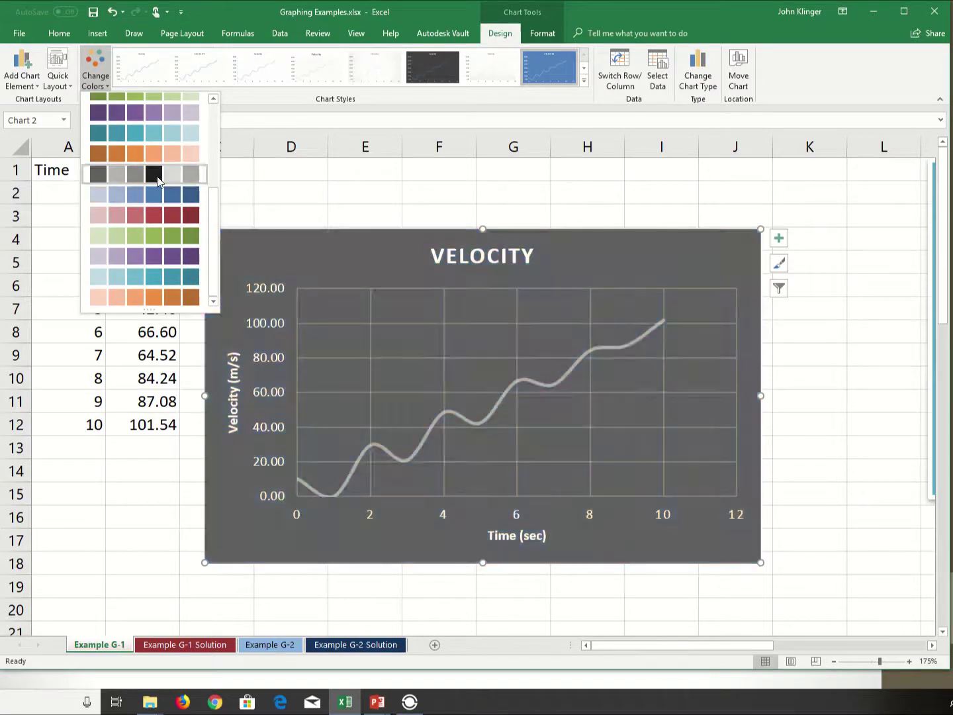
{"action": "left_click", "coordinate": [157, 173]}
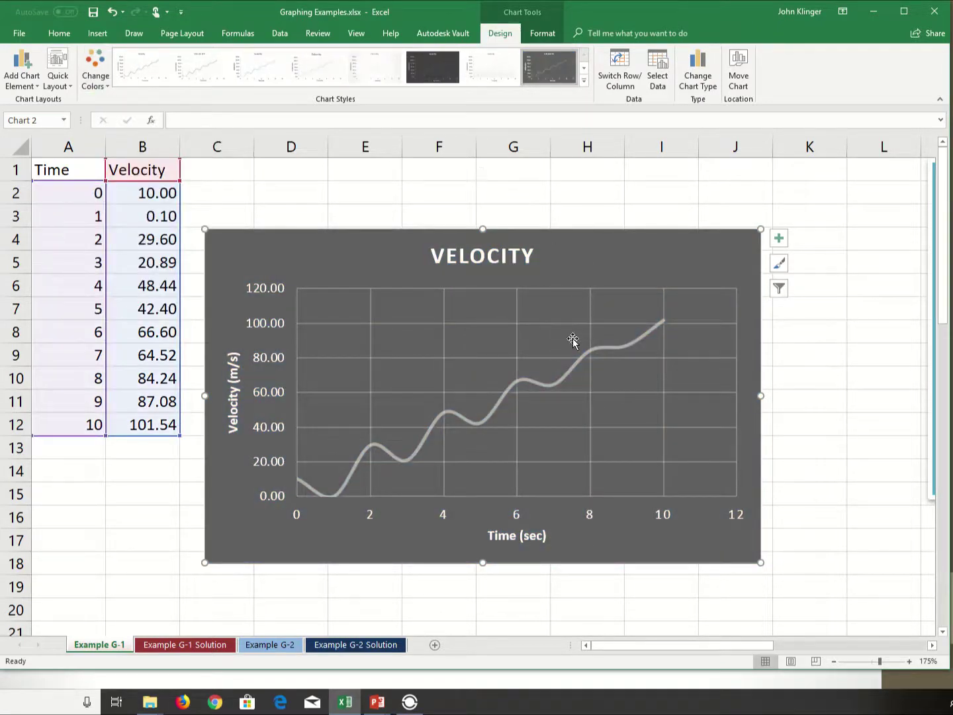
- Apply the orange Colored Outline shape style to the Velocity data line
{"action": "left_click", "coordinate": [563, 374]}
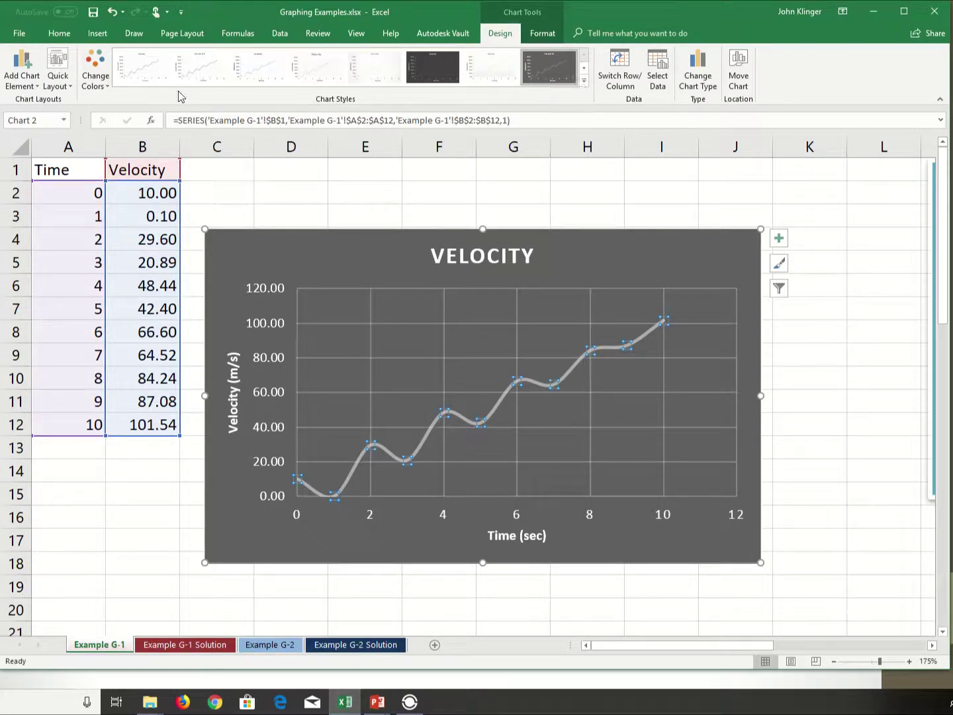
{"action": "left_click", "coordinate": [540, 34]}
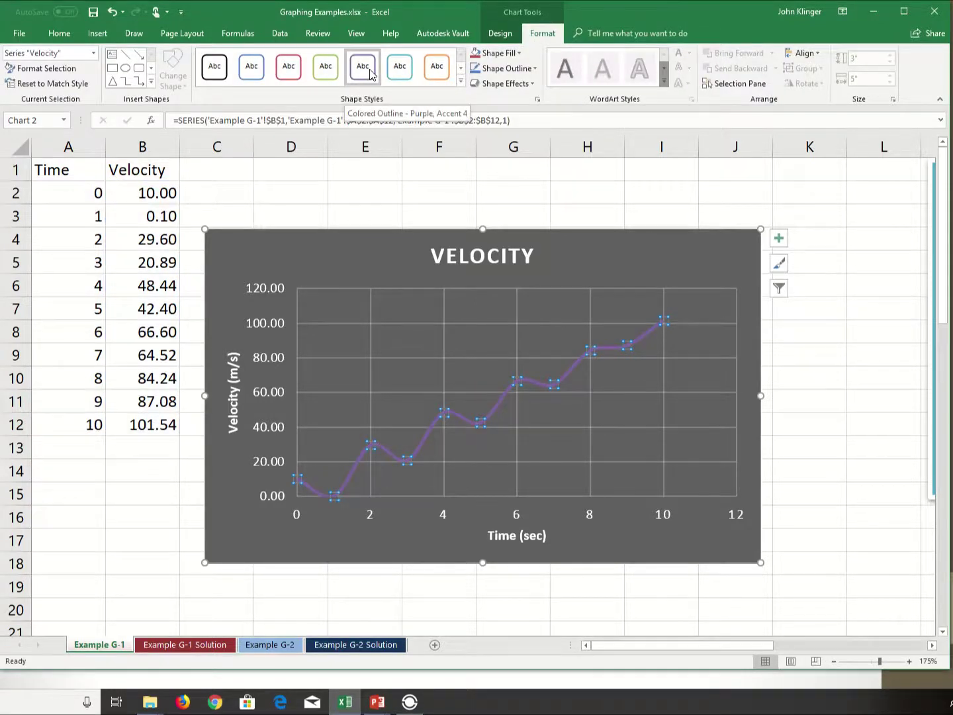
{"action": "left_click", "coordinate": [438, 76]}
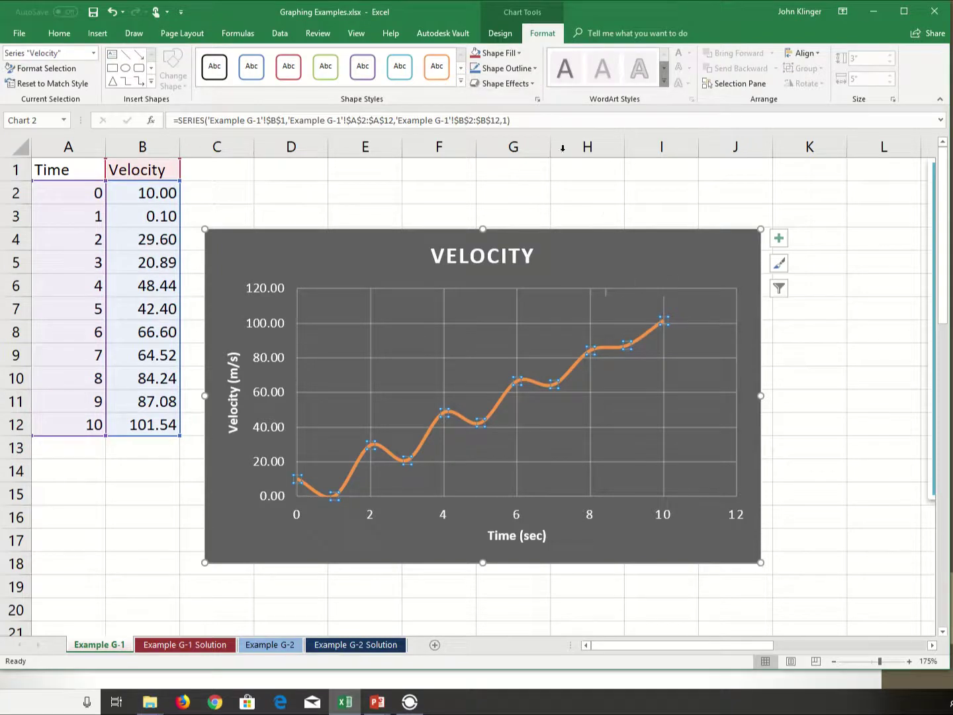
{"action": "left_click", "coordinate": [613, 199]}
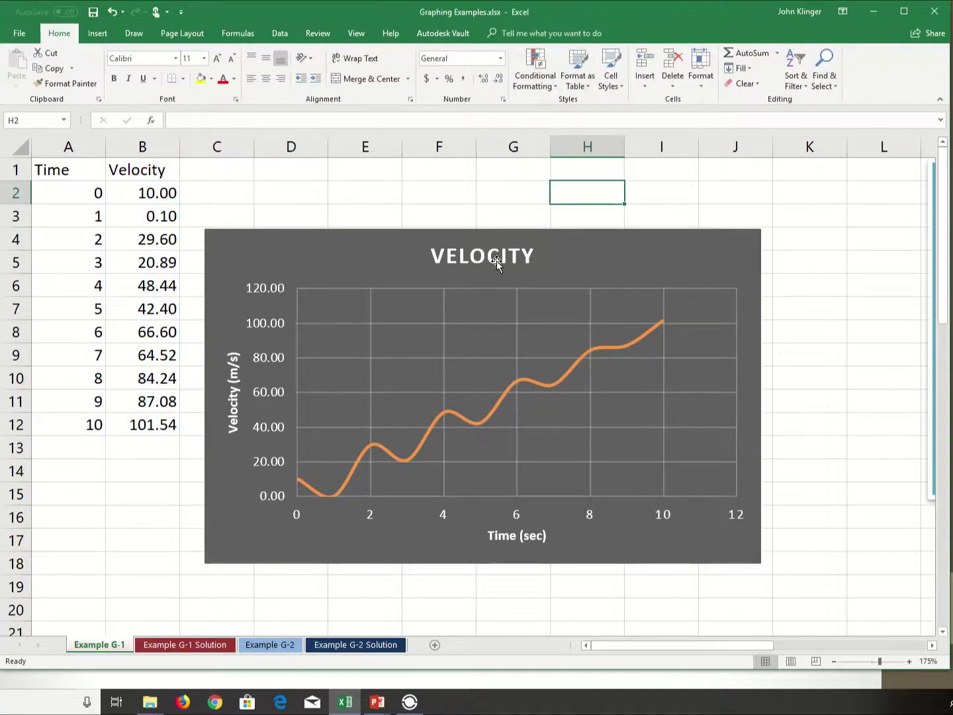
- Apply an orange glow from the second row of glow variations to the Velocity data line
{"action": "left_click", "coordinate": [491, 312]}
{"action": "left_click", "coordinate": [535, 384]}
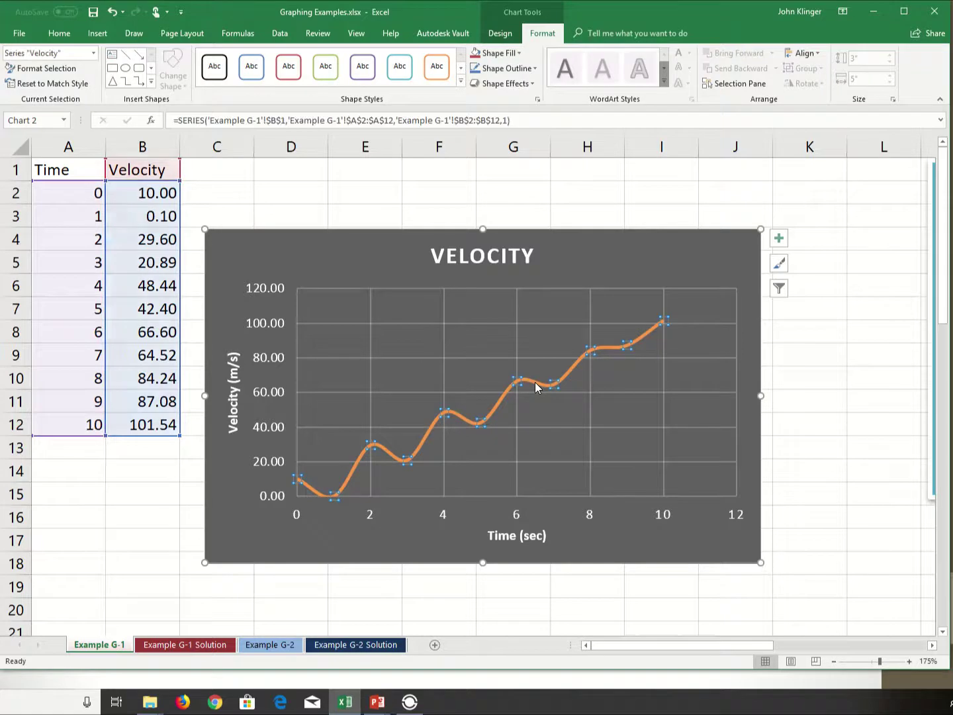
{"action": "left_click", "coordinate": [530, 84]}
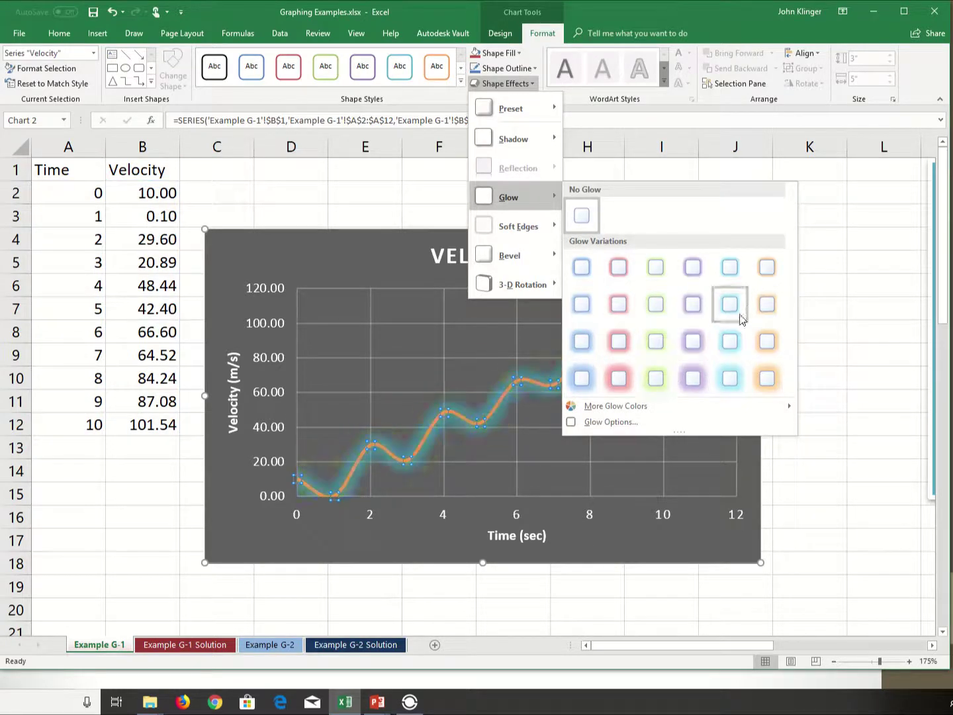
{"action": "left_click", "coordinate": [765, 305]}
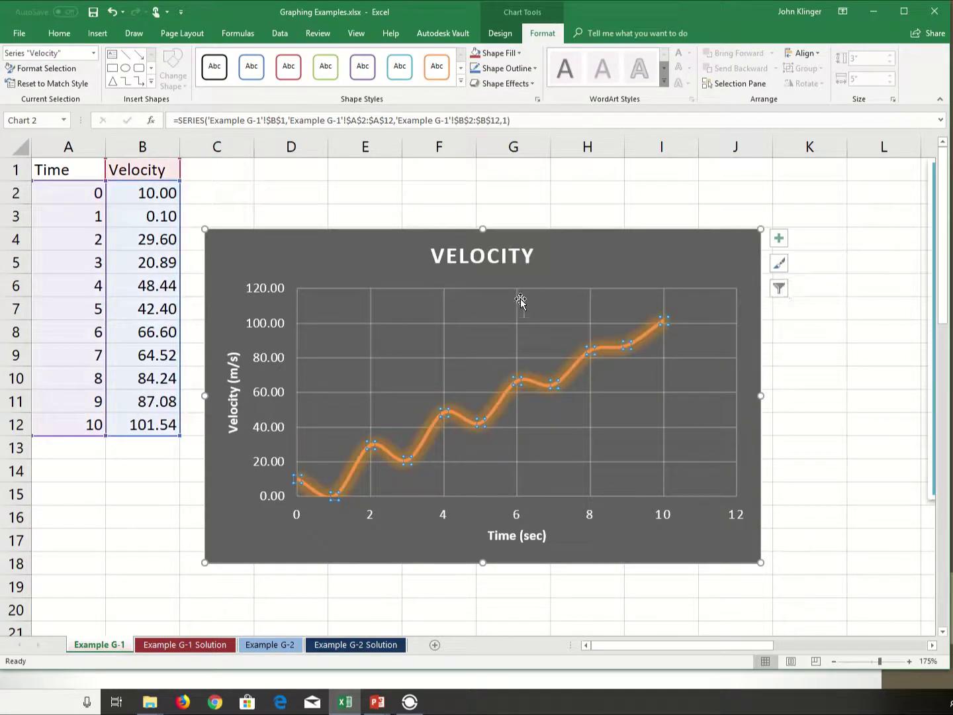
- Insert a text box in the chart beside the title and enter the author's full name and the date 8/20/2018
{"action": "left_click", "coordinate": [780, 239]}
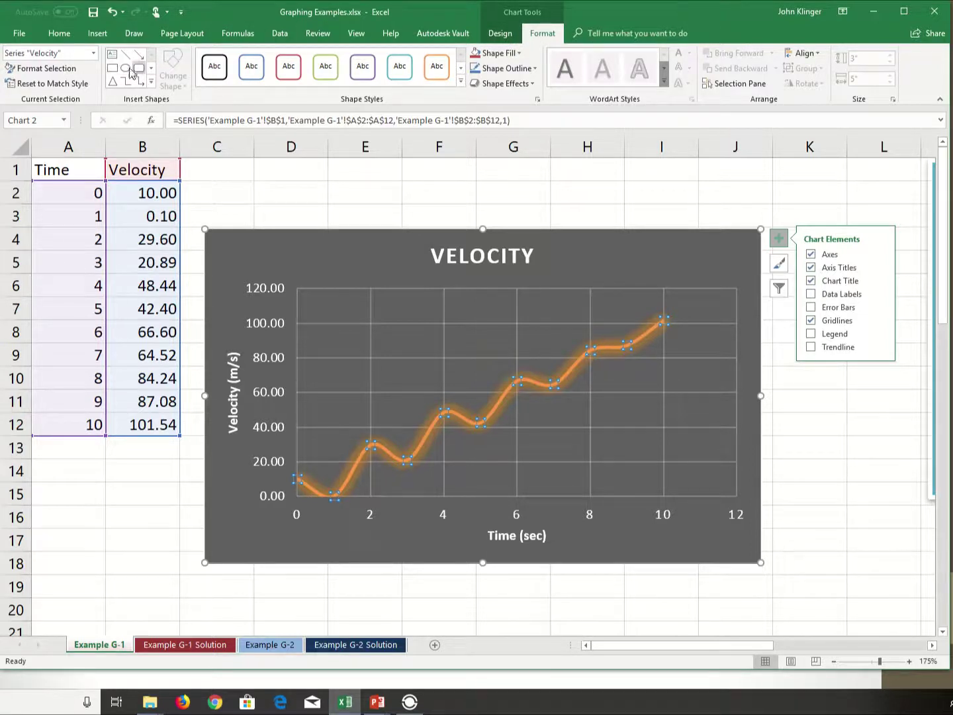
{"action": "left_click", "coordinate": [113, 56]}
{"action": "left_click_drag", "start_coordinate": [590, 245], "coordinate": [735, 283]}
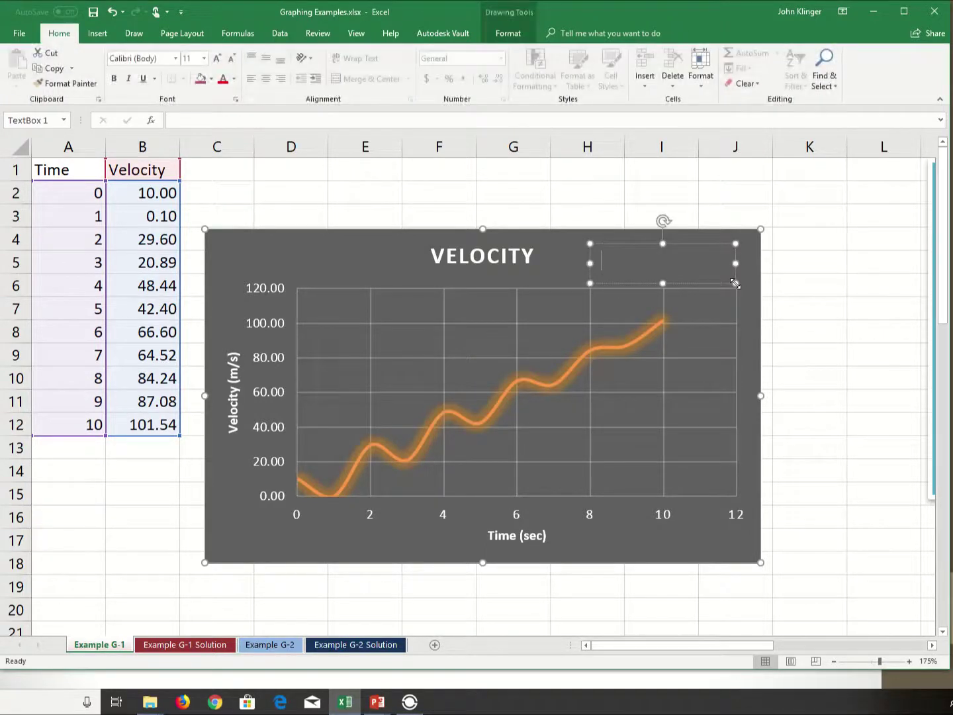
{"action": "type", "text": "John Klinger"}
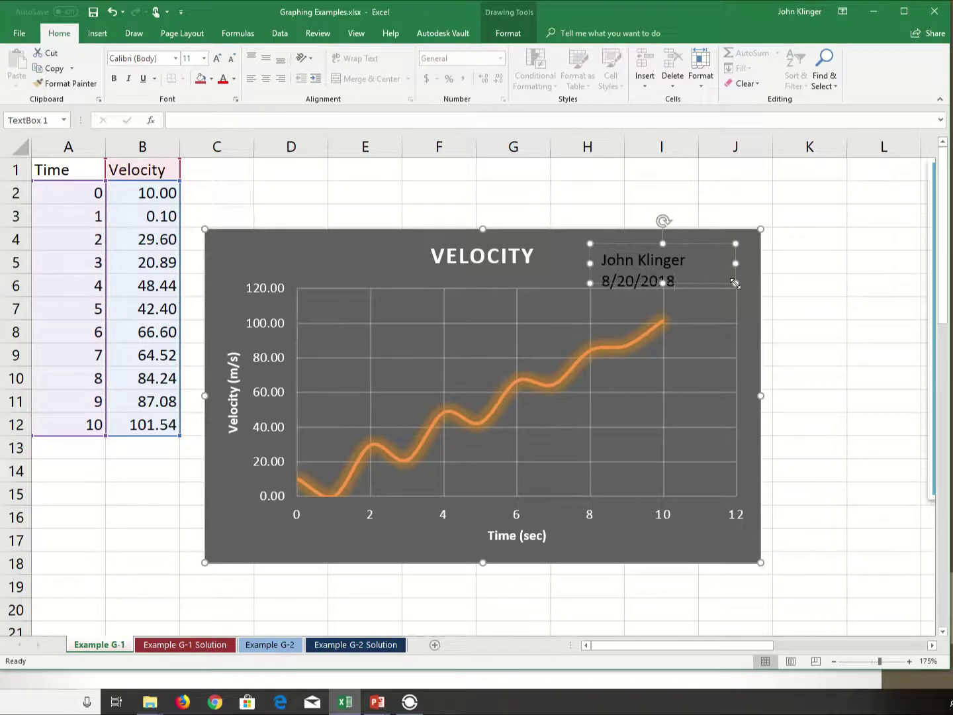
- Recolor the name and date text in the chart's text box white
{"action": "key", "text": "ctrl+a"}
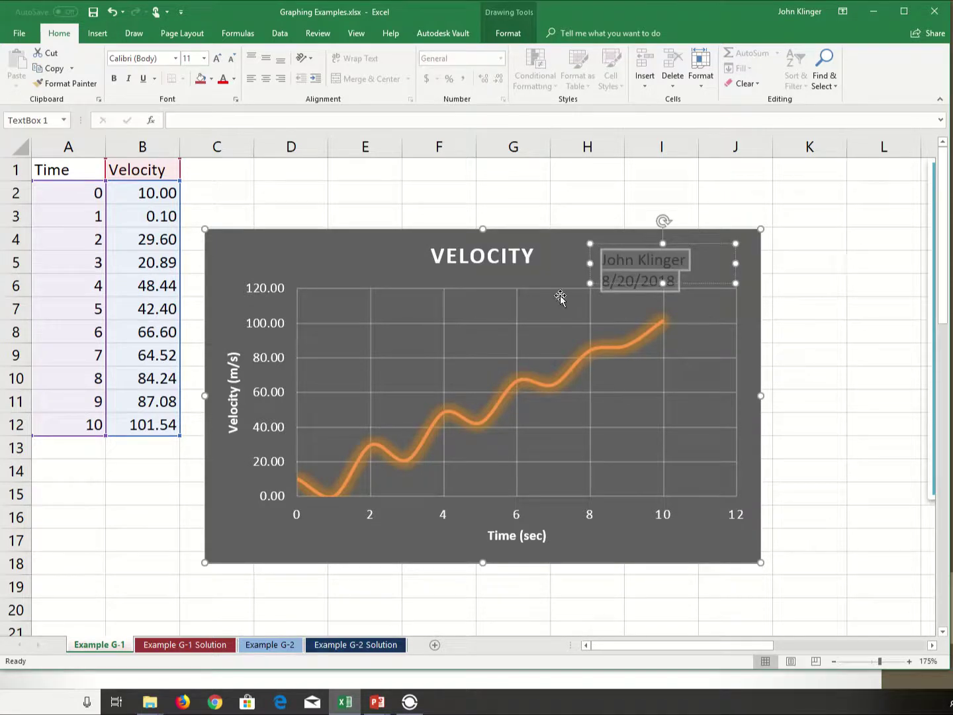
{"action": "left_click", "coordinate": [233, 80]}
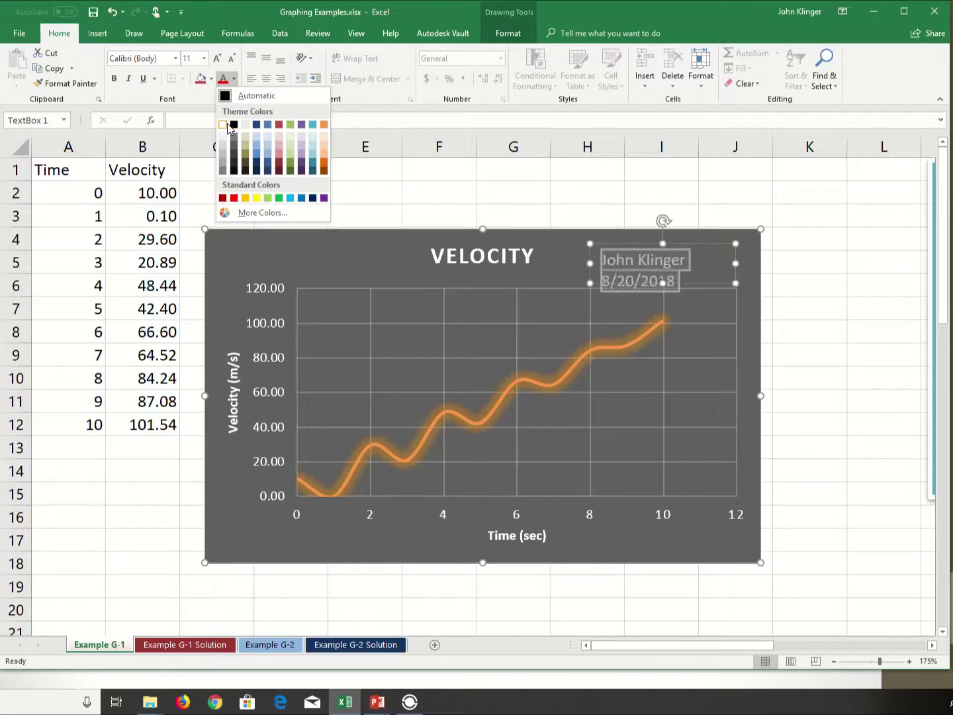
{"action": "left_click", "coordinate": [233, 124]}
{"action": "left_click", "coordinate": [700, 286]}
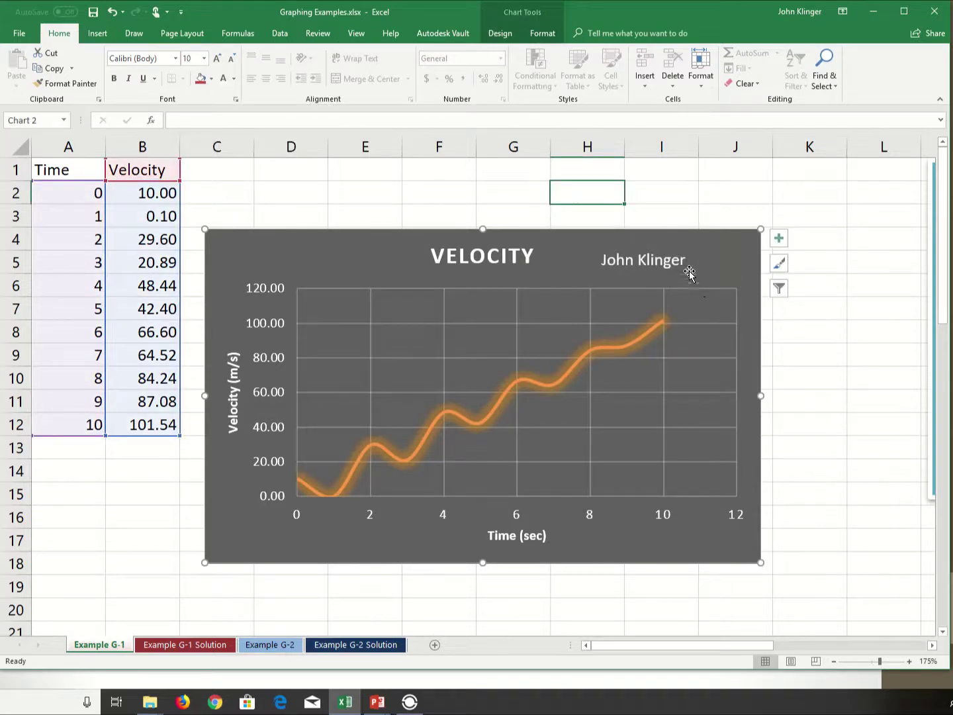
- Make the chart's text box taller and reduce its name and date text to size 7
{"action": "left_click", "coordinate": [661, 263]}
{"action": "double_click", "coordinate": [662, 261]}
{"action": "left_click_drag", "start_coordinate": [662, 284], "coordinate": [600, 257]}
{"action": "left_click", "coordinate": [230, 63]}
{"action": "left_click", "coordinate": [230, 63]}
{"action": "left_click", "coordinate": [229, 63]}
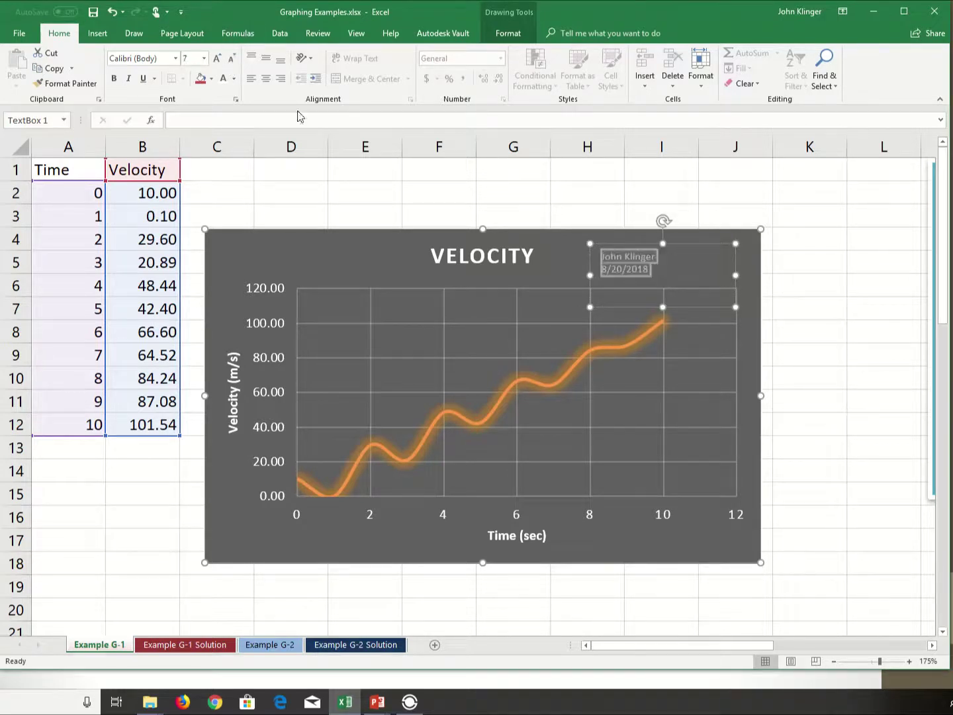
{"action": "left_click", "coordinate": [417, 260]}
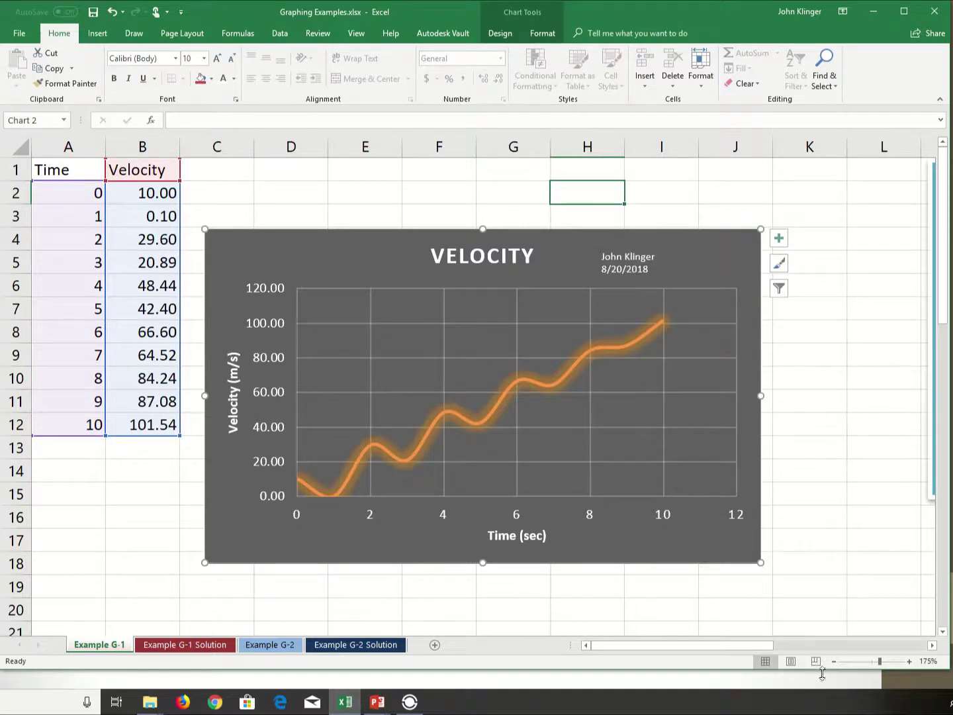
- Move the name and date text box into the upper-right corner of the Velocity chart
{"action": "left_click", "coordinate": [634, 268]}
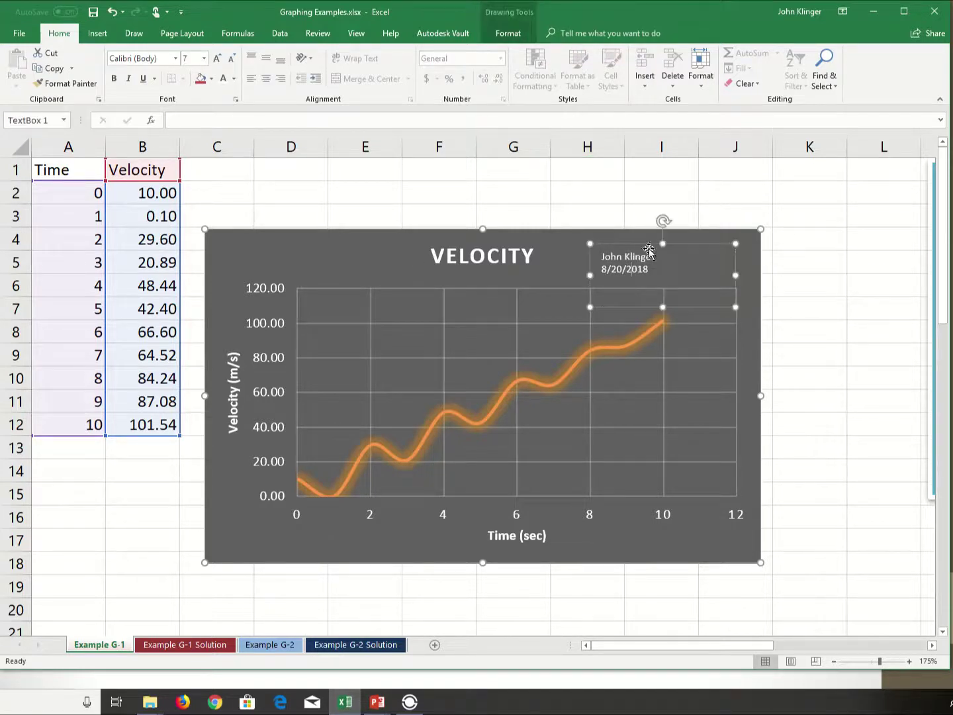
{"action": "left_click_drag", "start_coordinate": [649, 245], "coordinate": [721, 239]}
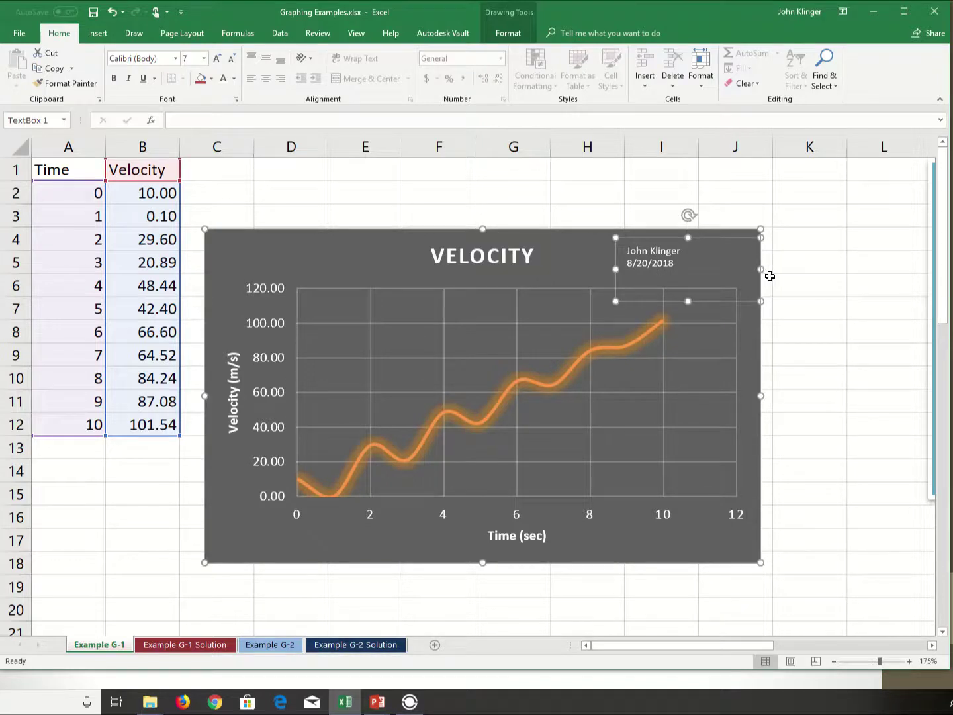
{"action": "key", "text": "Escape"}
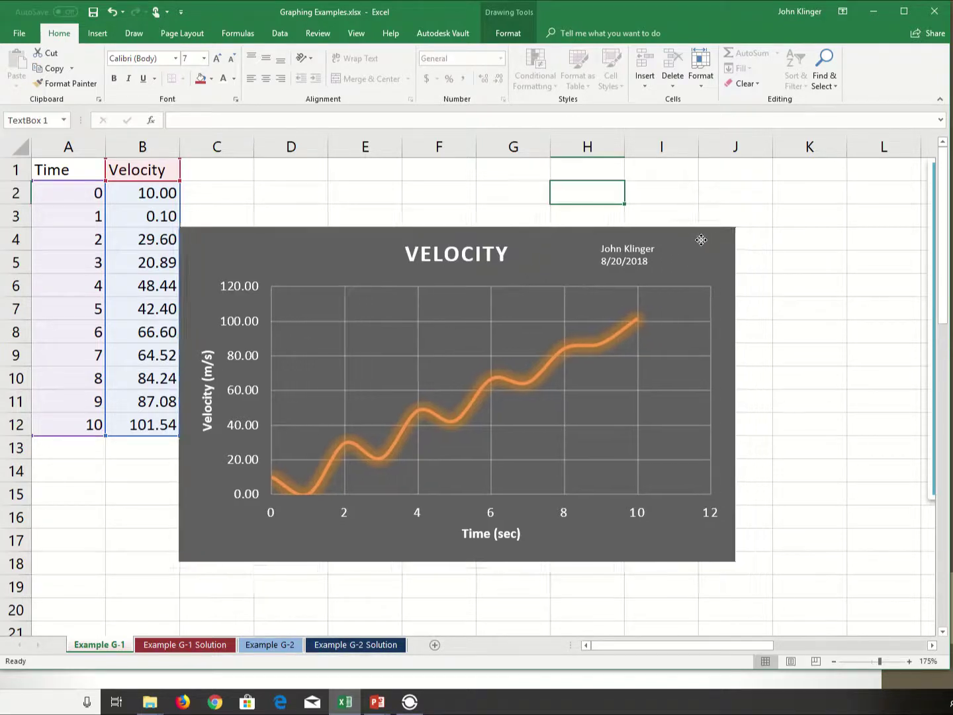
{"action": "left_click", "coordinate": [724, 246]}
{"action": "left_click", "coordinate": [723, 247]}
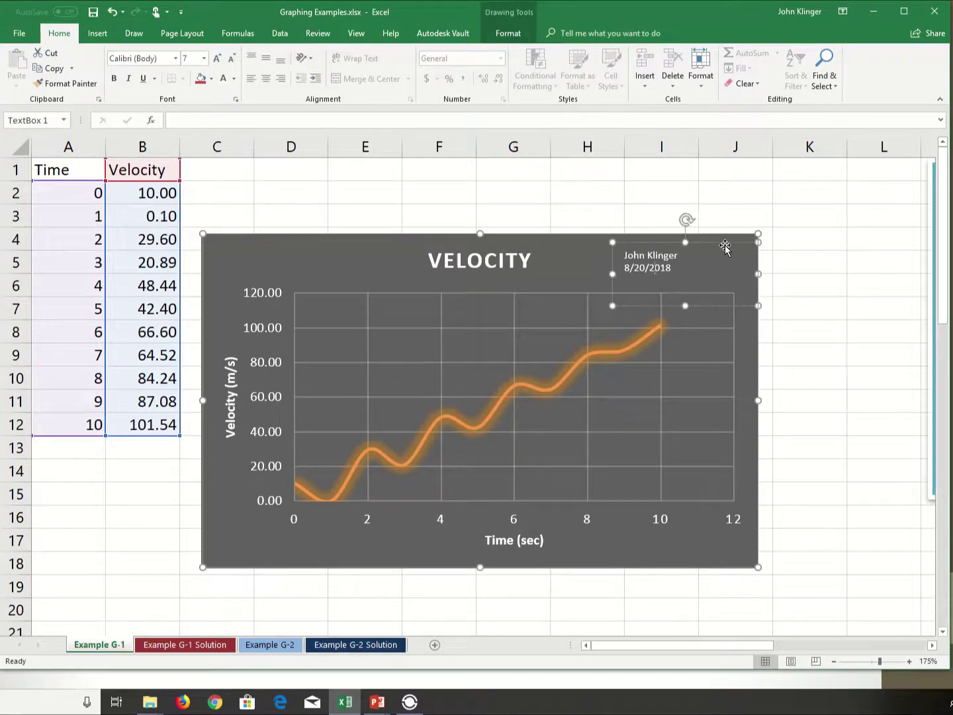
{"action": "mouse_move", "coordinate": [716, 244]}
{"action": "left_mouse_down"}
{"action": "mouse_move", "coordinate": [682, 255]}
{"action": "mouse_move", "coordinate": [638, 293]}
{"action": "mouse_move", "coordinate": [660, 293]}
{"action": "mouse_move", "coordinate": [666, 251]}
{"action": "mouse_move", "coordinate": [726, 243]}
{"action": "left_mouse_up"}
{"action": "left_click", "coordinate": [587, 191]}
{"action": "left_click", "coordinate": [619, 268]}
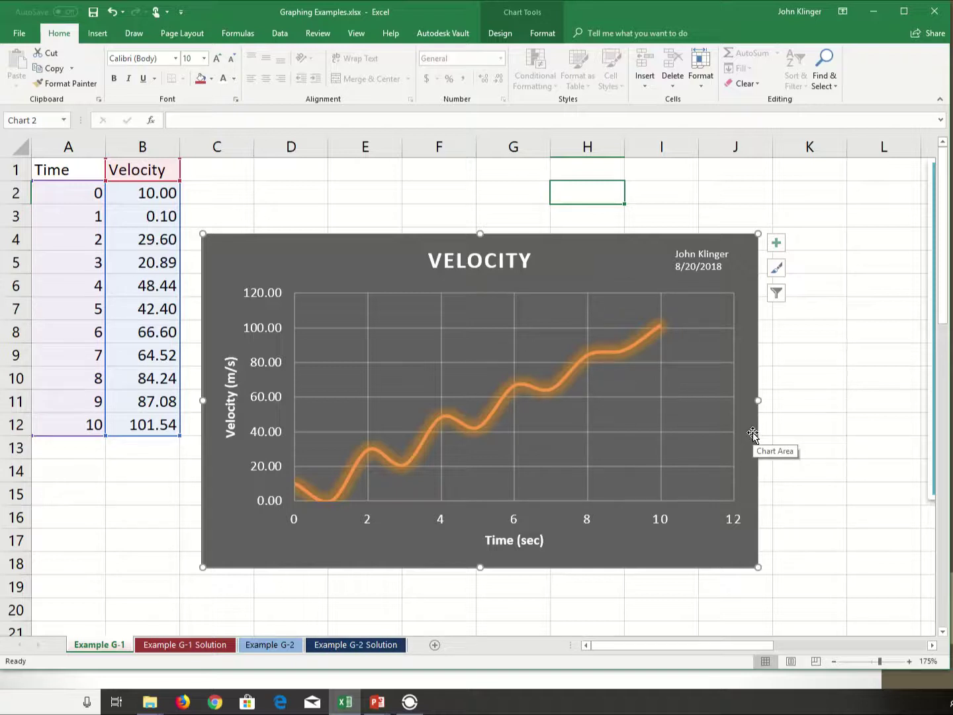
- Add primary minor horizontal gridlines to the Velocity chart
{"action": "left_click", "coordinate": [411, 361]}
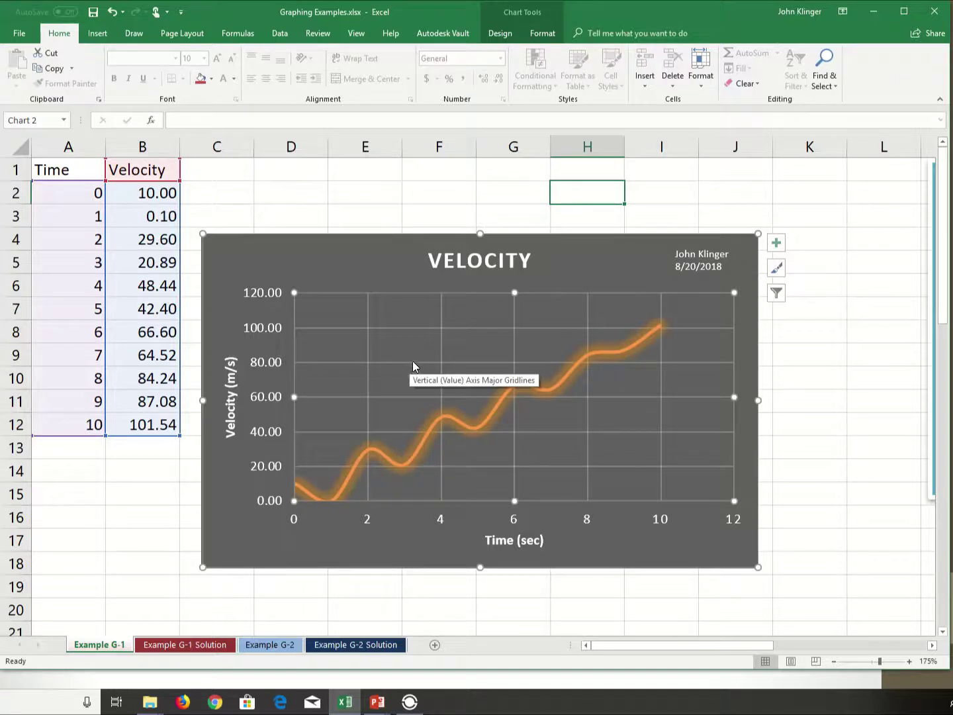
{"action": "right_click", "coordinate": [413, 360]}
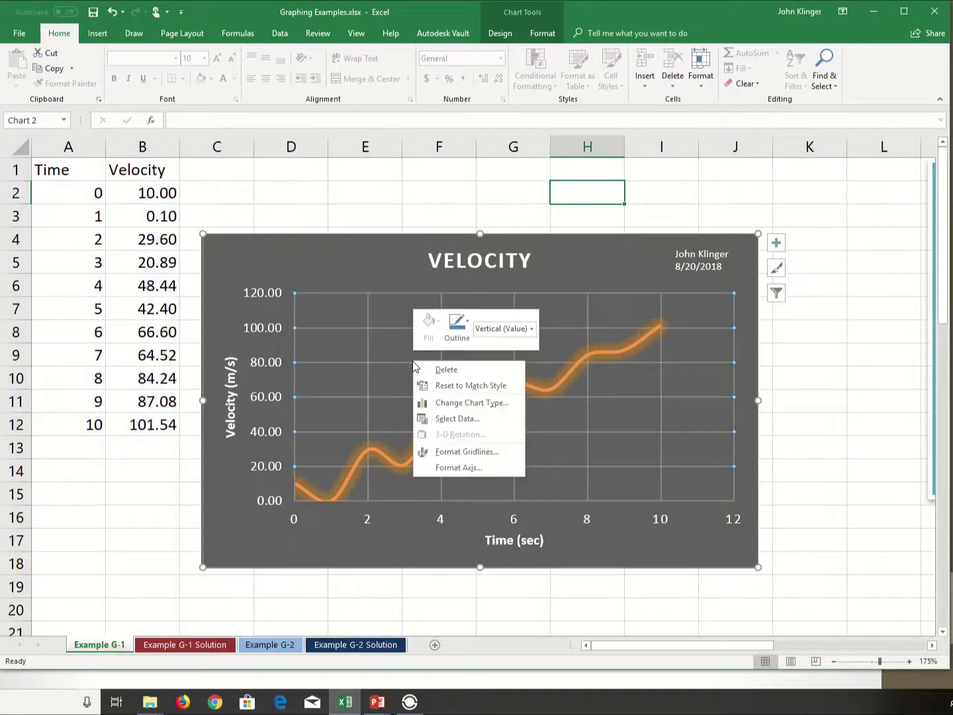
{"action": "left_click", "coordinate": [776, 243]}
{"action": "left_click", "coordinate": [776, 243]}
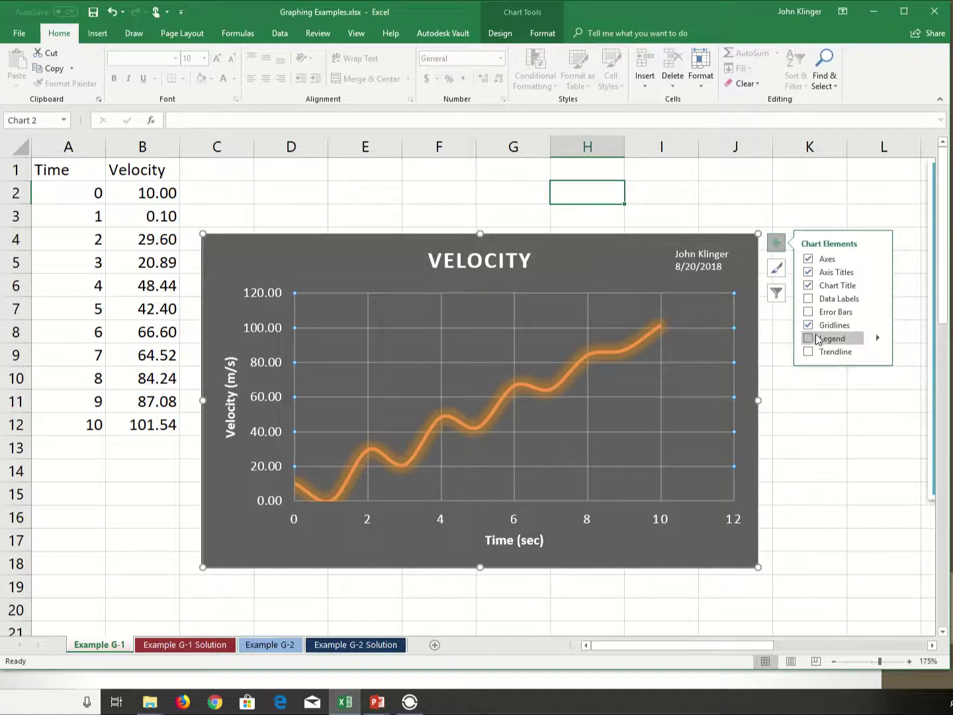
{"action": "left_click", "coordinate": [876, 325]}
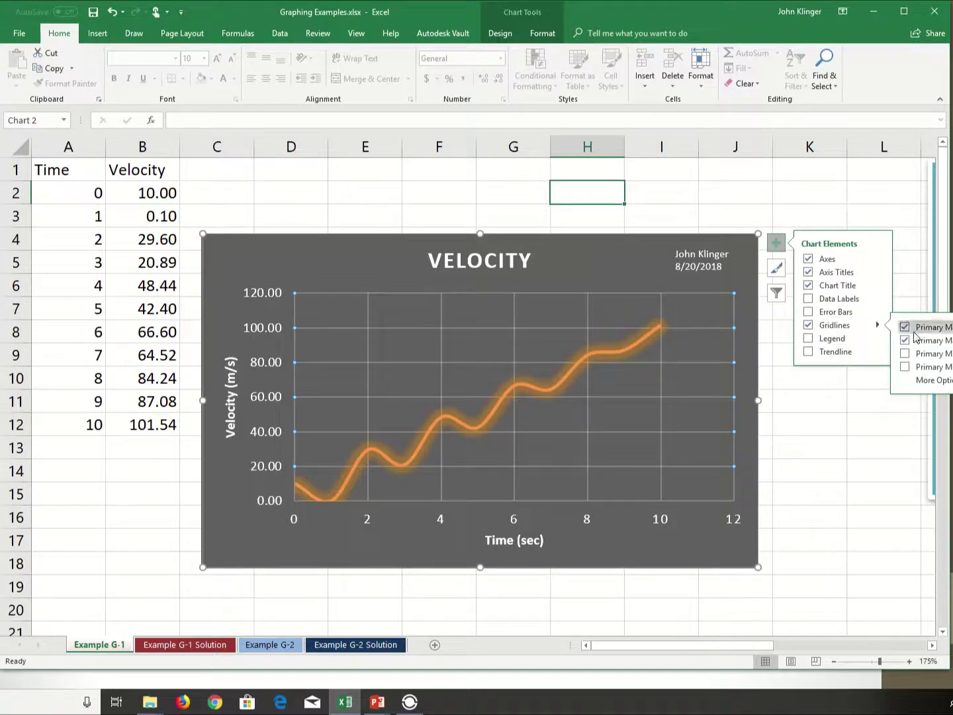
{"action": "left_click", "coordinate": [907, 355]}
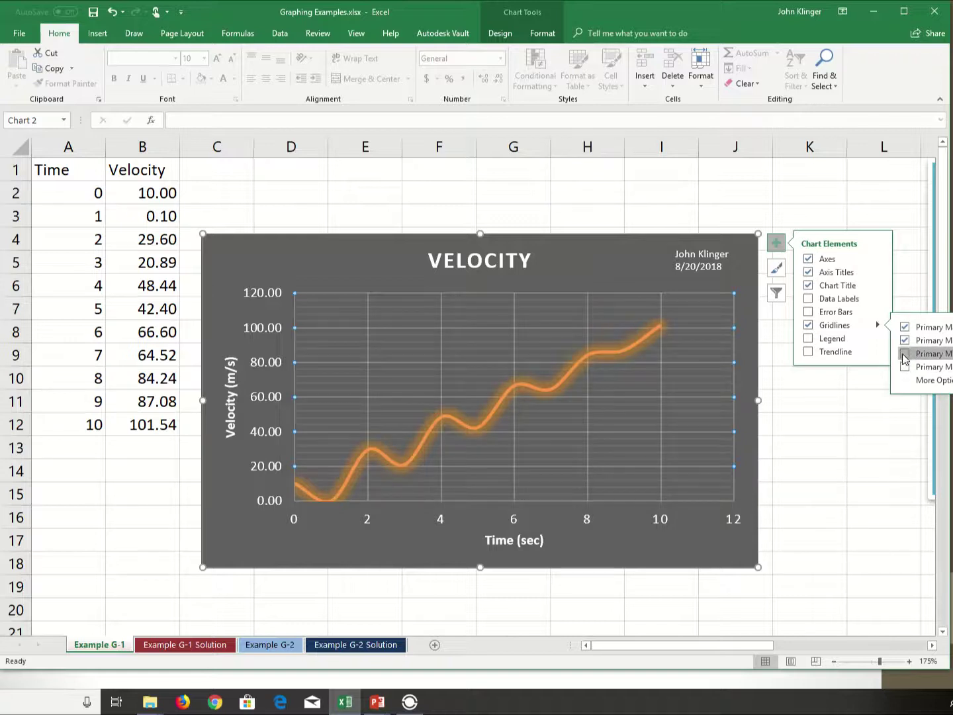
- Add primary minor vertical gridlines to the Velocity chart and deselect the chart
{"action": "left_click", "coordinate": [905, 368]}
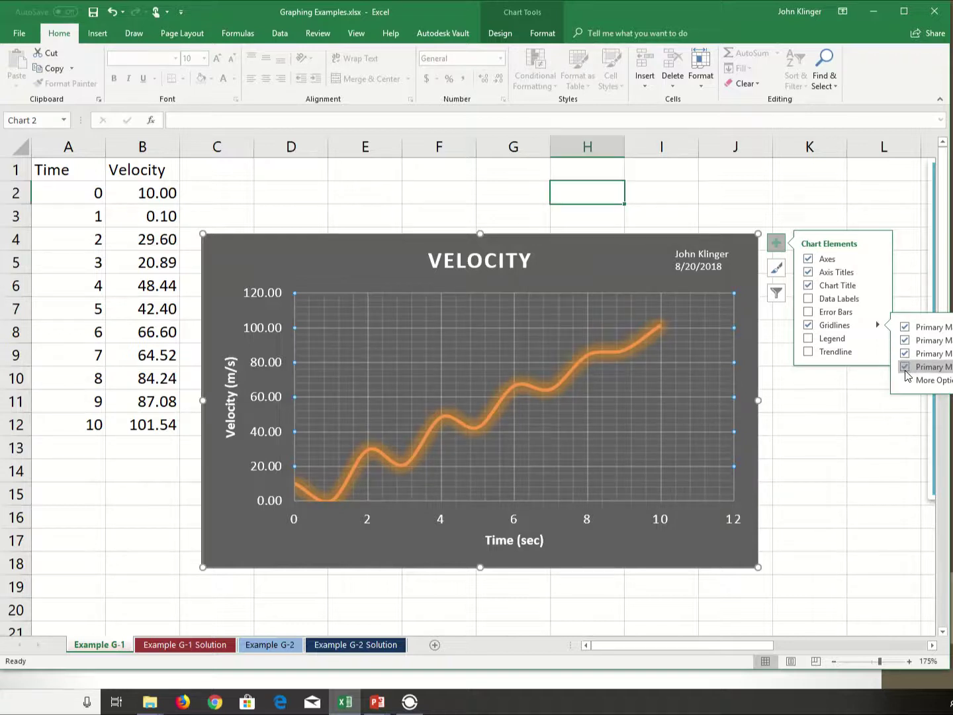
{"action": "left_click", "coordinate": [583, 560]}
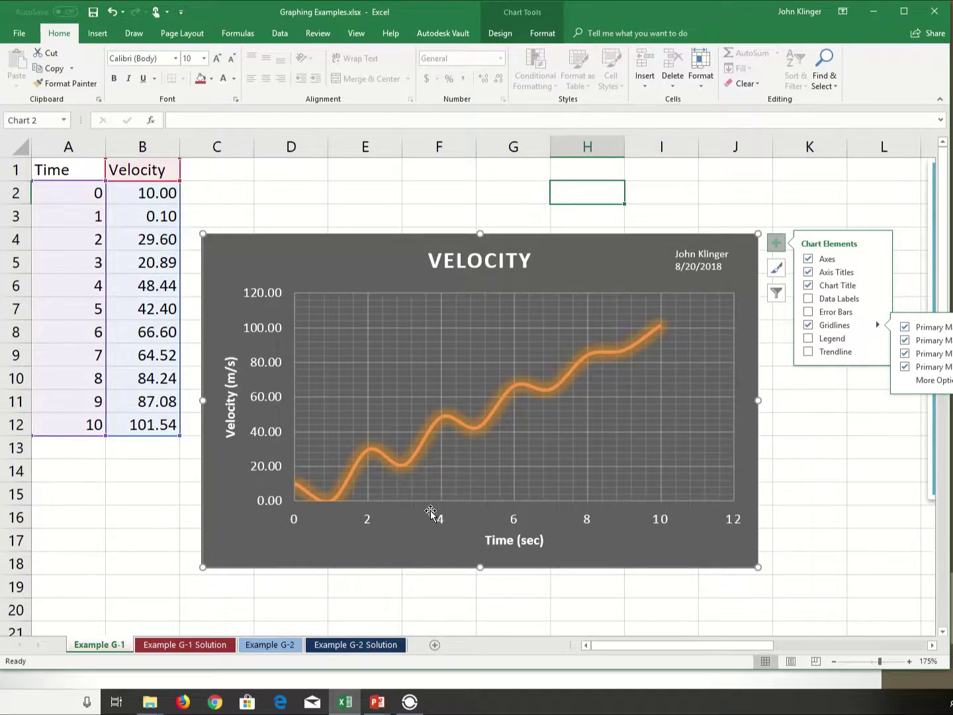
{"action": "left_click", "coordinate": [455, 501]}
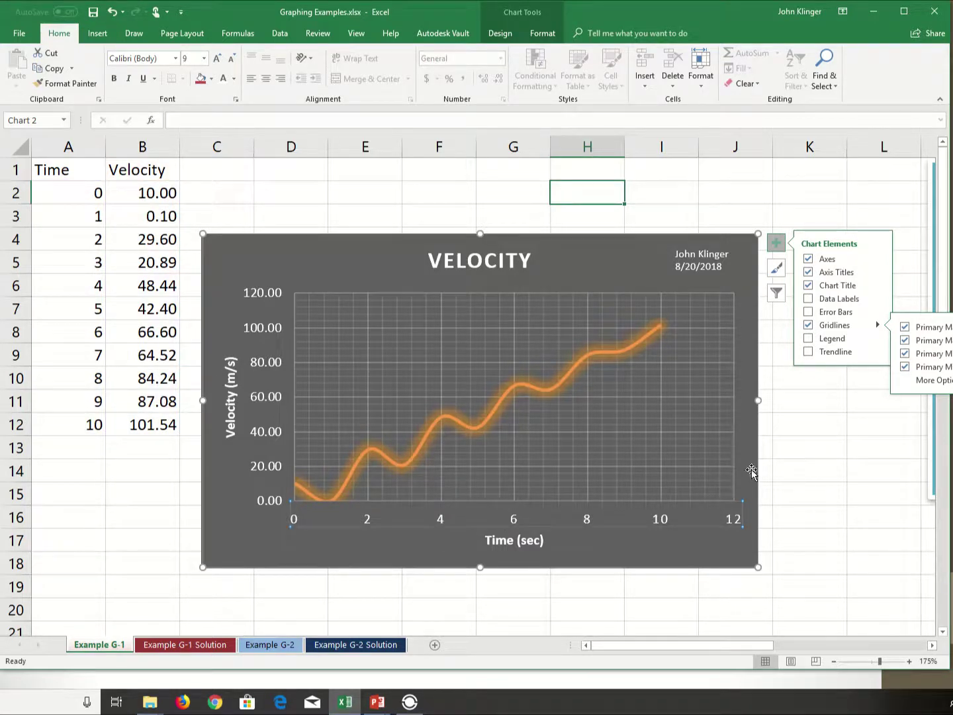
{"action": "left_click", "coordinate": [838, 430]}
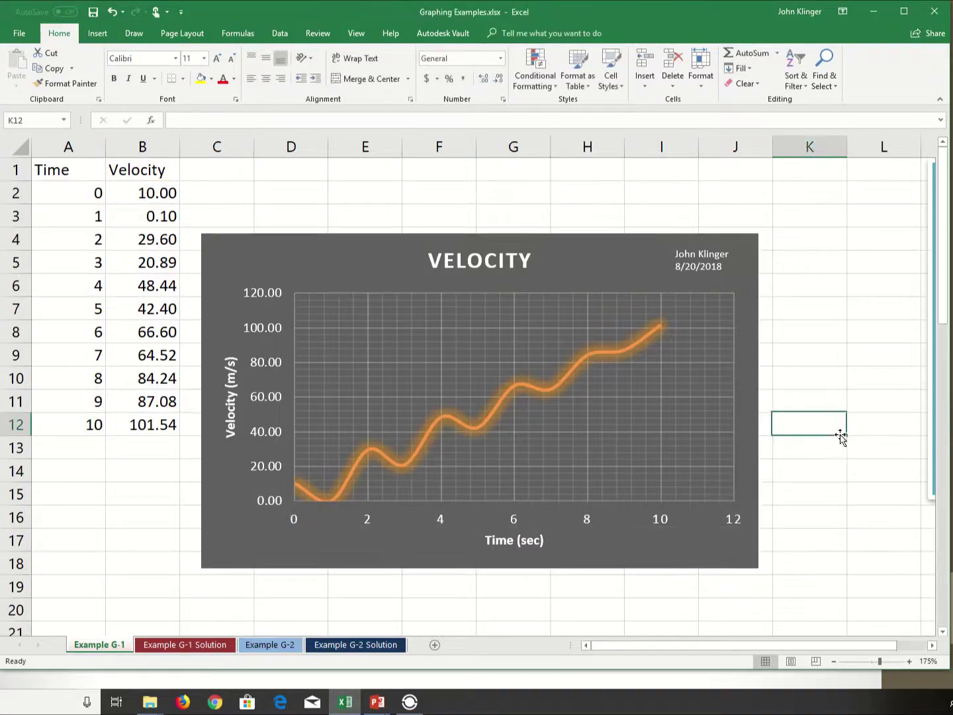
- Set the maximum bound of the horizontal Time axis to 4
{"action": "right_click", "coordinate": [440, 520]}
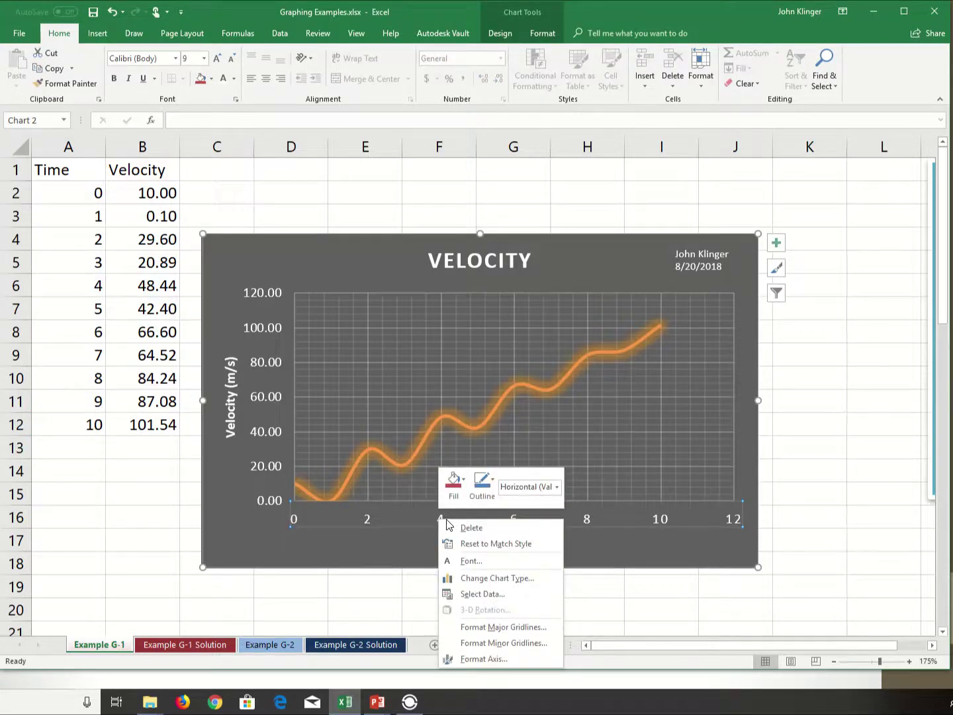
{"action": "left_click", "coordinate": [483, 657]}
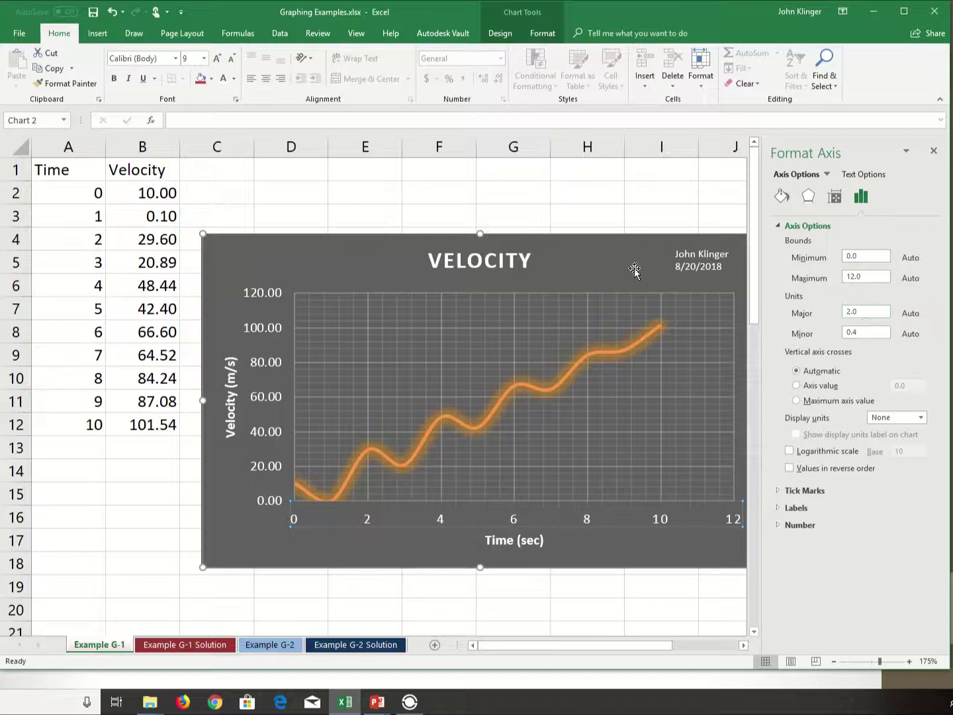
{"action": "left_click", "coordinate": [878, 278]}
{"action": "key", "text": "Return"}
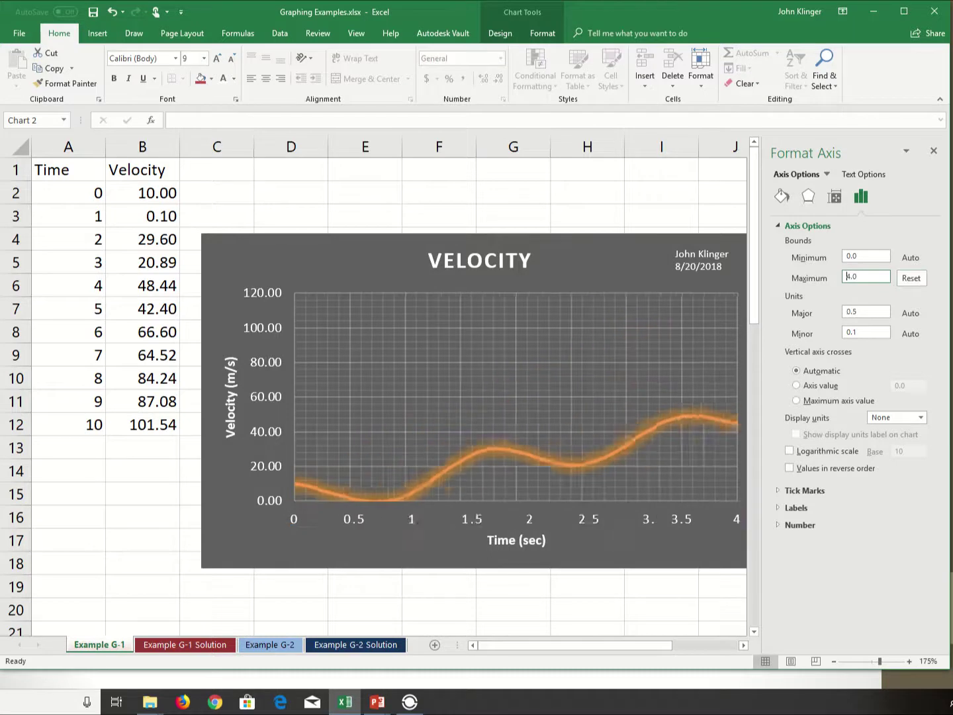
- Set the maximum bound of the vertical Velocity axis to 60 and deselect the chart
{"action": "left_click", "coordinate": [254, 396]}
{"action": "right_click", "coordinate": [256, 397]}
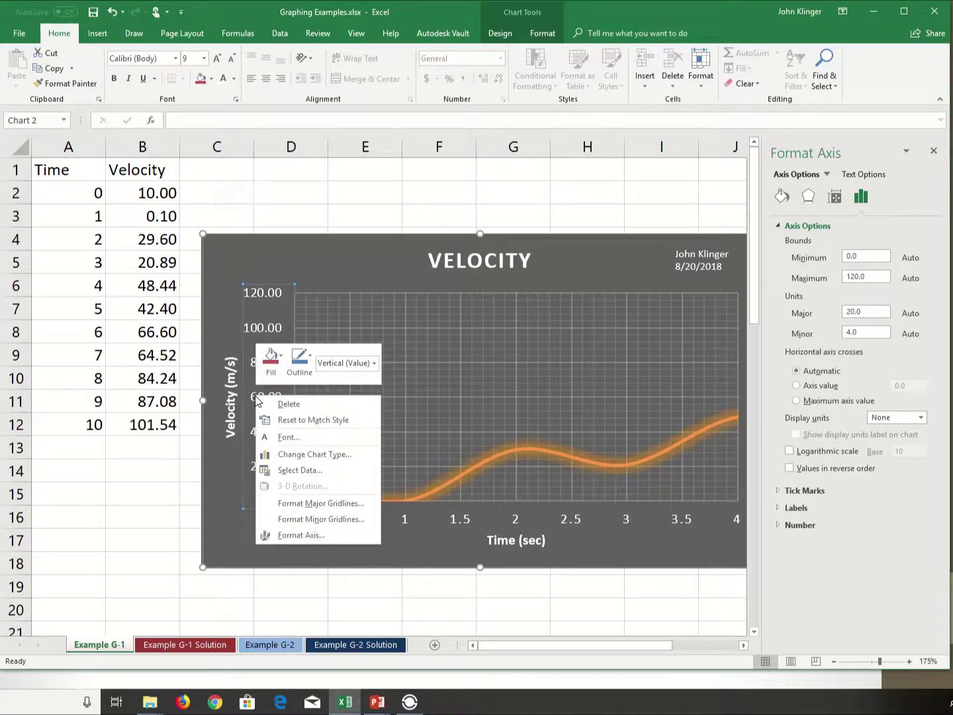
{"action": "key", "text": "Escape"}
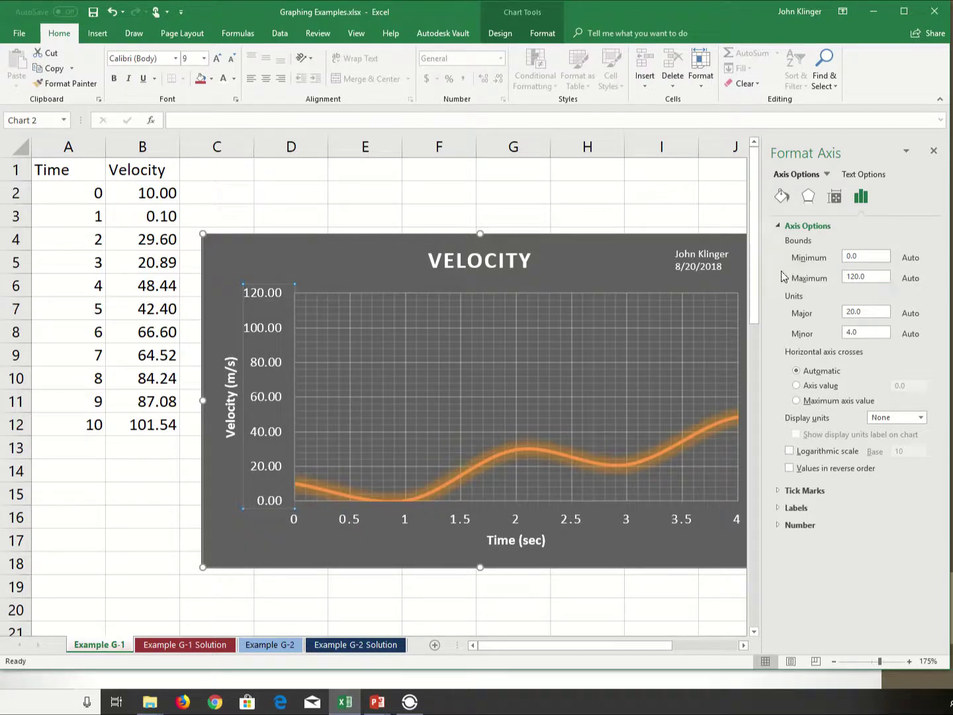
{"action": "left_click_drag", "start_coordinate": [876, 278], "coordinate": [786, 280]}
{"action": "type", "text": "60"}
{"action": "key", "text": "Return"}
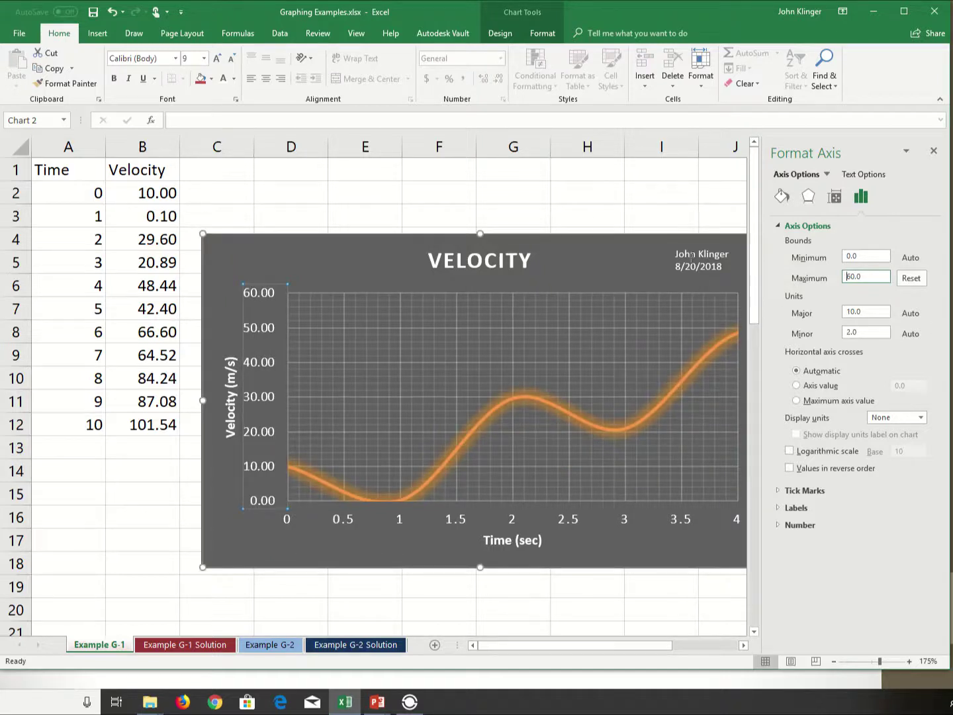
{"action": "left_click", "coordinate": [600, 212]}
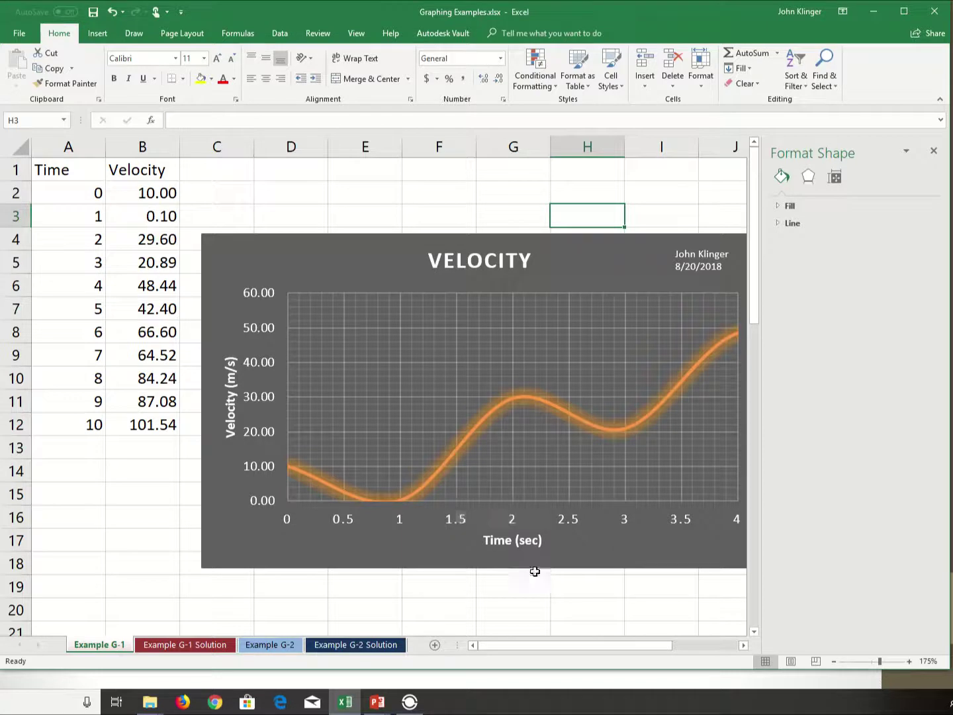
- Undo, redo and again undo both axis maximum changes together with the minor vertical gridlines
{"action": "key", "text": "ctrl+z"}
{"action": "key", "text": "ctrl+z"}
{"action": "key", "text": "ctrl+z"}
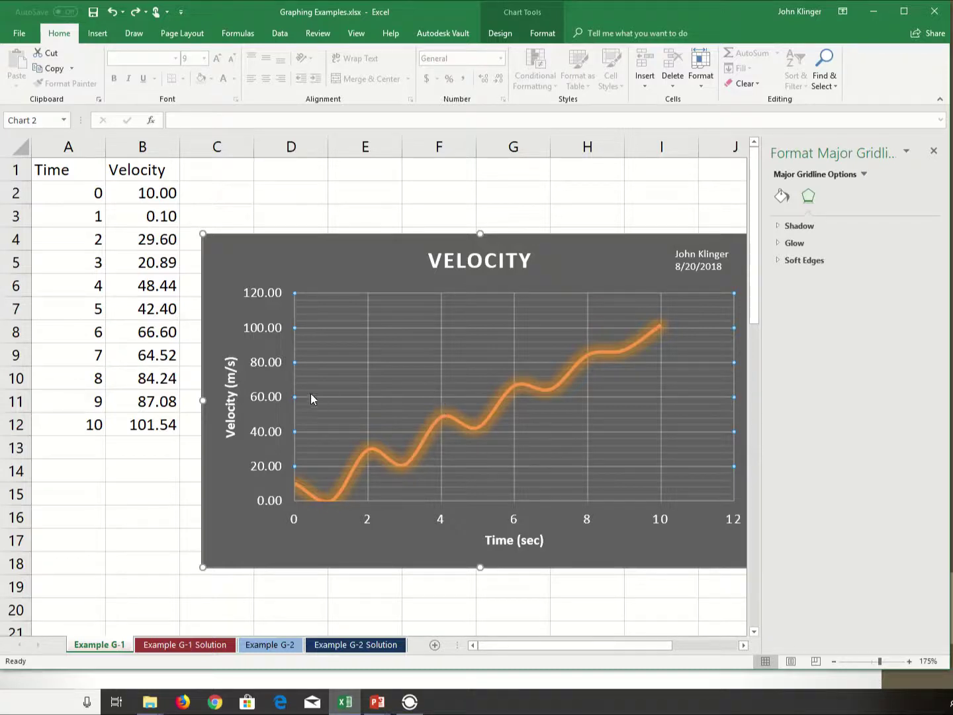
{"action": "left_click", "coordinate": [136, 12]}
{"action": "left_click", "coordinate": [136, 12]}
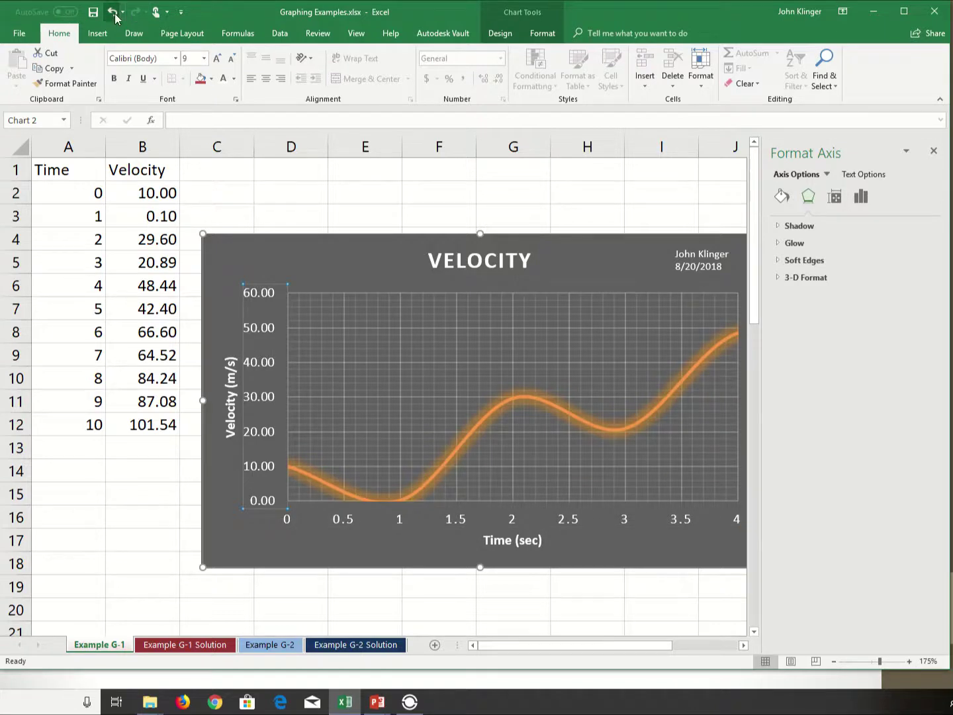
{"action": "left_click", "coordinate": [113, 12]}
{"action": "left_click", "coordinate": [112, 12]}
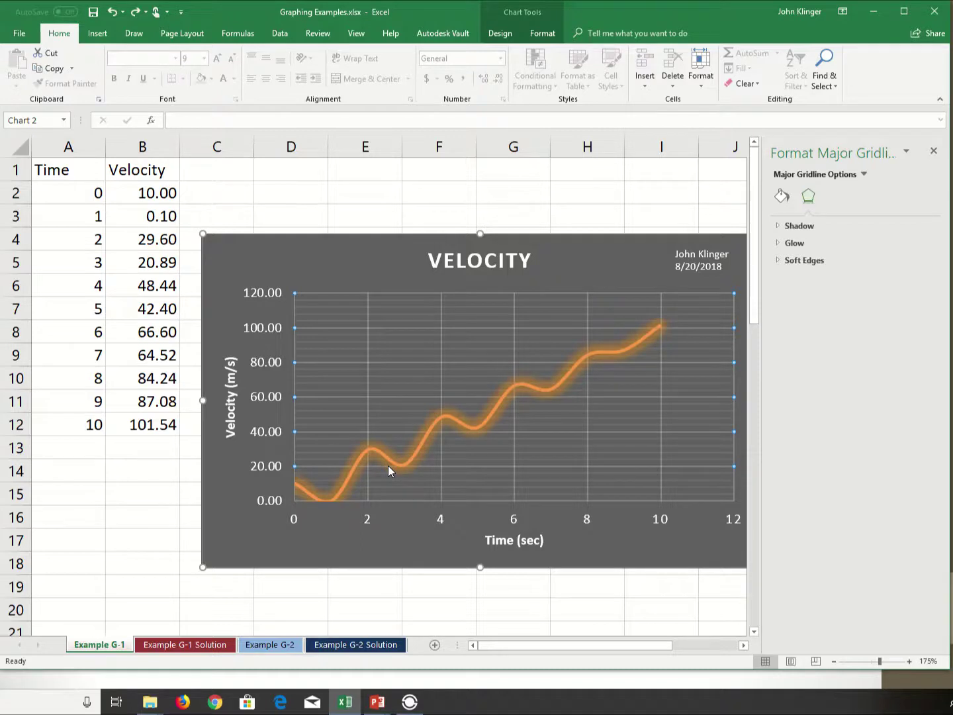
- Close the Velocity chart's gridline formatting, and insert a 3-D clustered column chart of the transportation data on Example G-2
{"action": "left_click", "coordinate": [934, 152]}
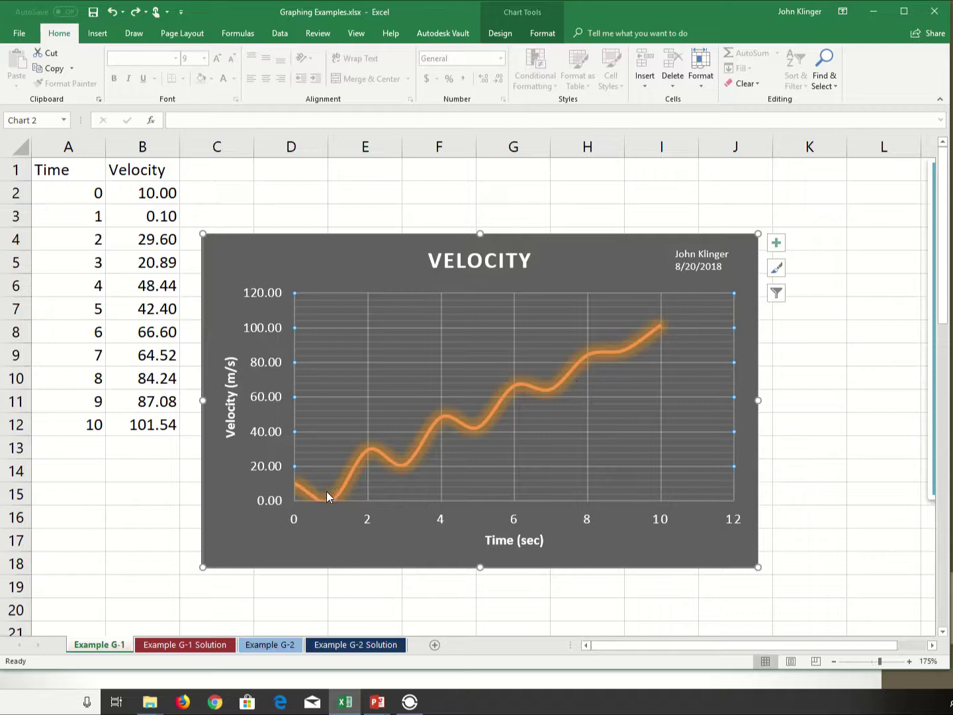
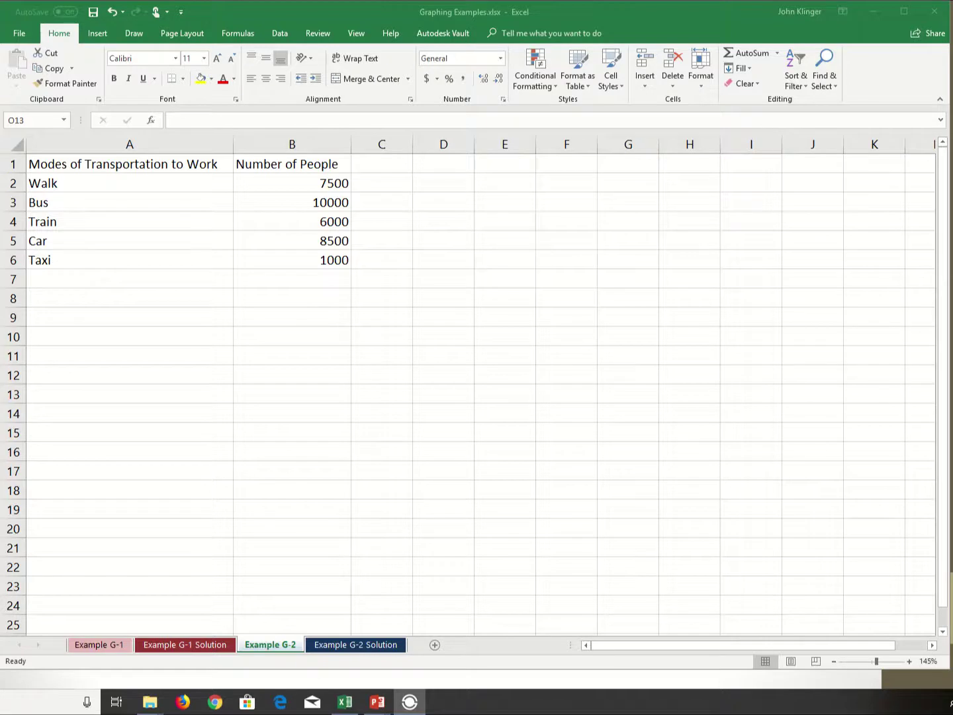
{"action": "key", "text": "ctrl+z"}
{"action": "left_click", "coordinate": [97, 34]}
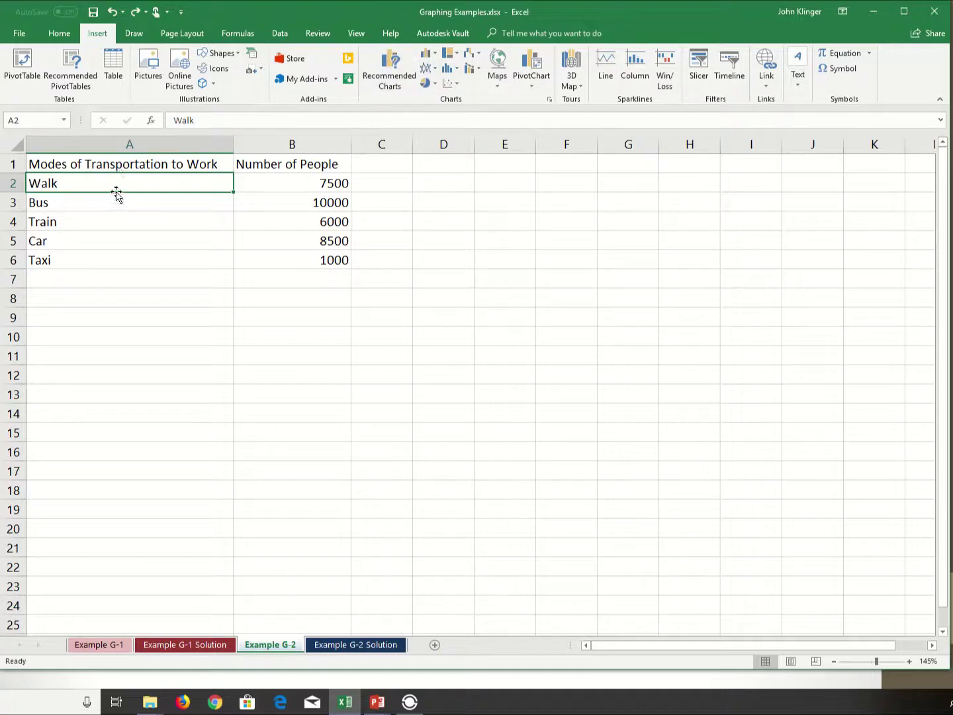
{"action": "left_click", "coordinate": [435, 53]}
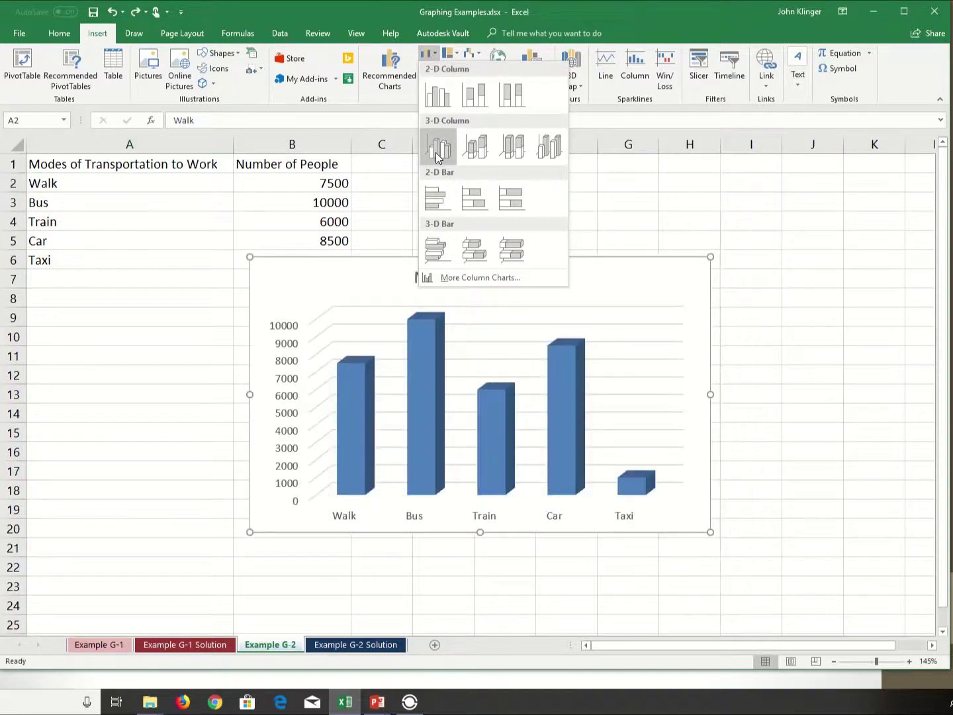
{"action": "left_click", "coordinate": [436, 153]}
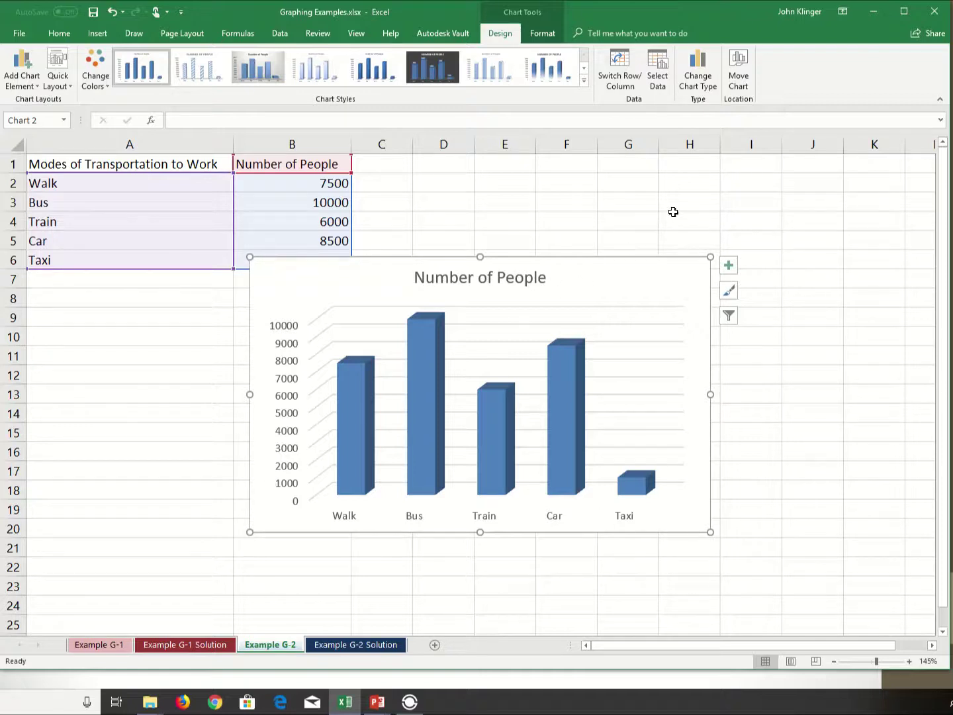
- Add axis titles to the column chart and name the horizontal axis "Transportation"
{"action": "left_click", "coordinate": [728, 266]}
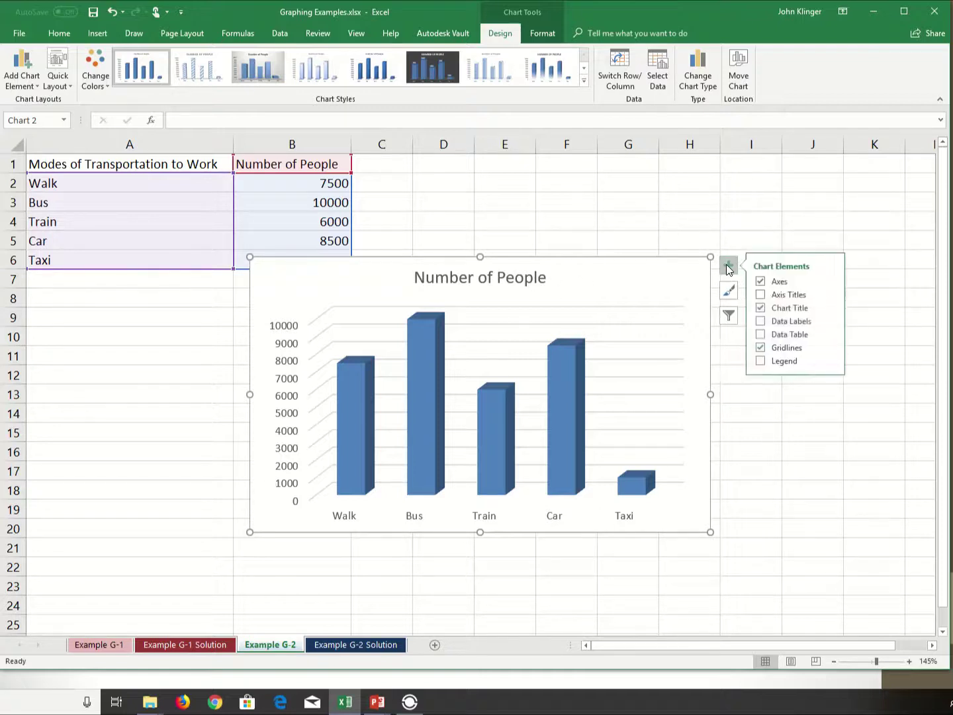
{"action": "left_click", "coordinate": [761, 295]}
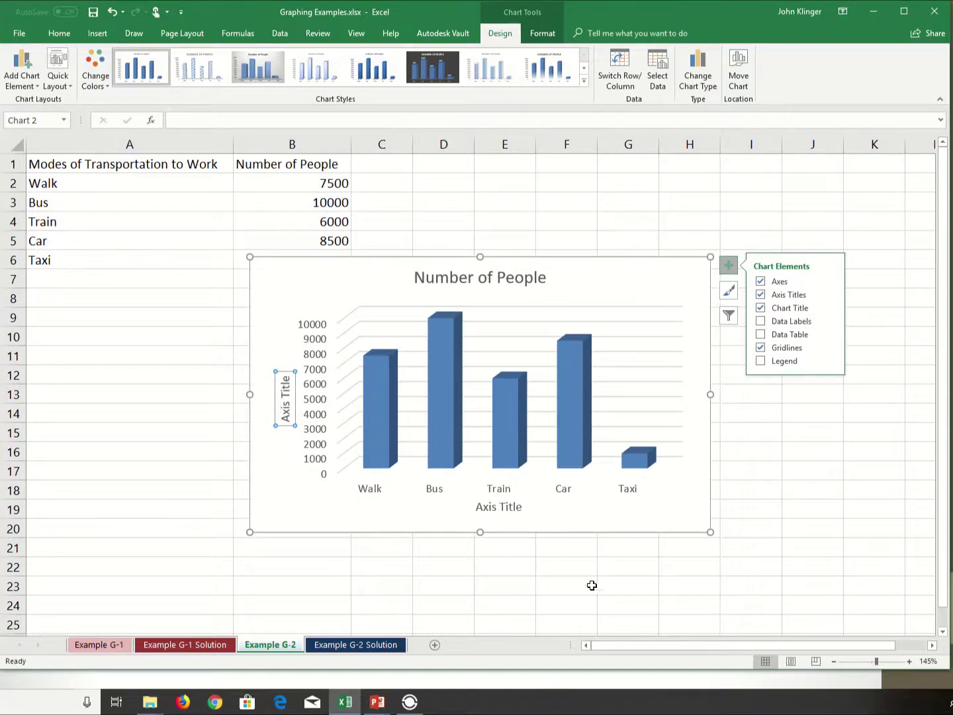
{"action": "left_click", "coordinate": [504, 507]}
{"action": "double_click", "coordinate": [503, 507]}
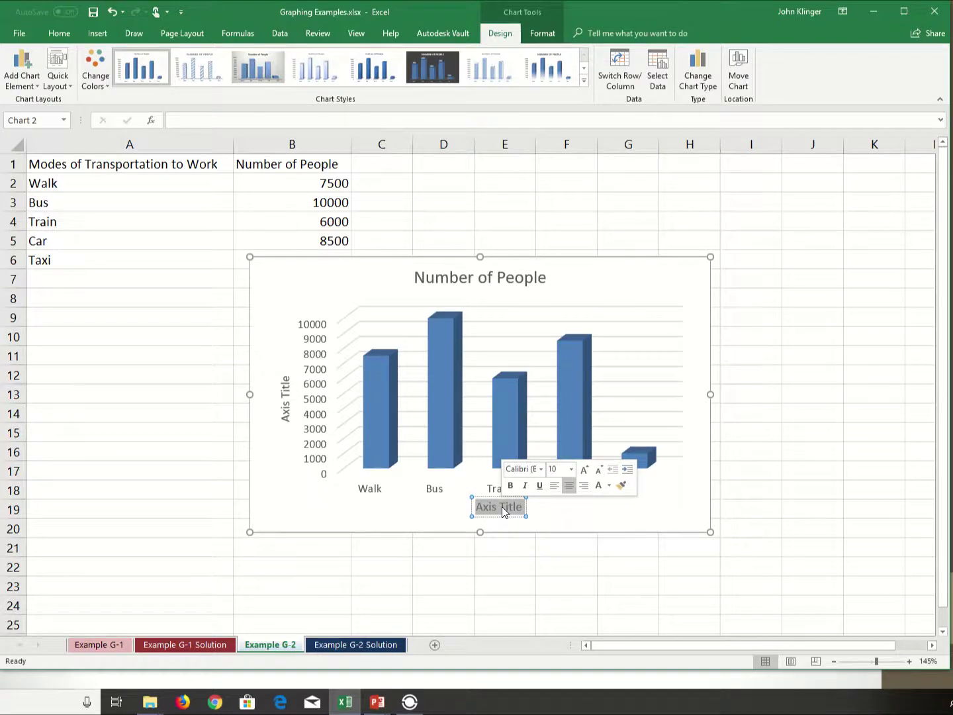
{"action": "type", "text": "Transportation"}
- Replace the vertical axis title of the column chart with "Number of People"
{"action": "double_click", "coordinate": [286, 410]}
{"action": "double_click", "coordinate": [285, 410]}
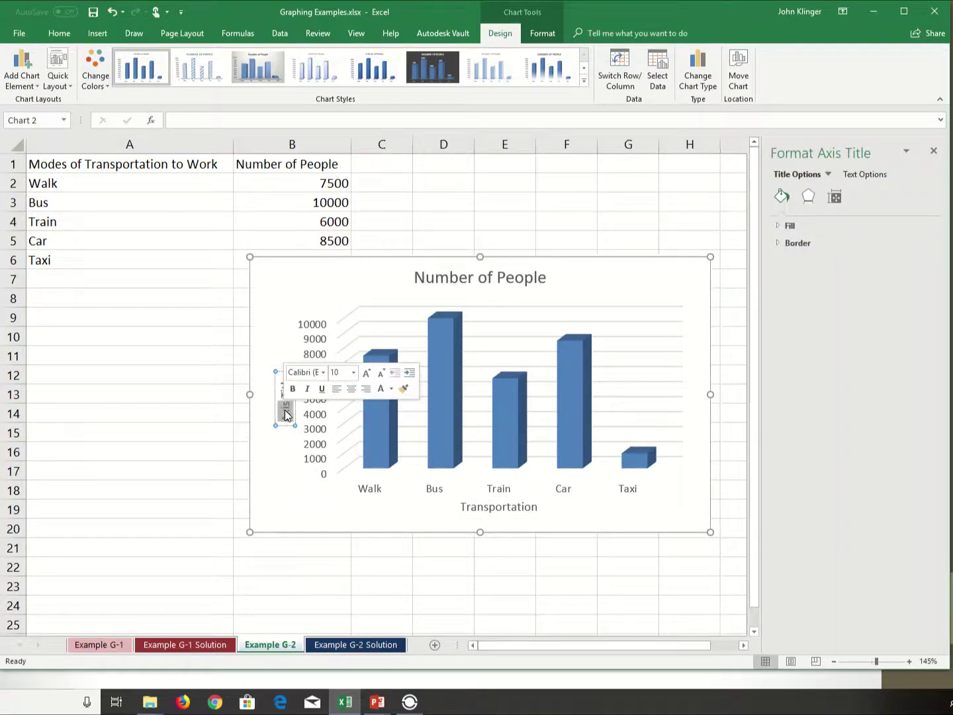
{"action": "type", "text": "Number of "}
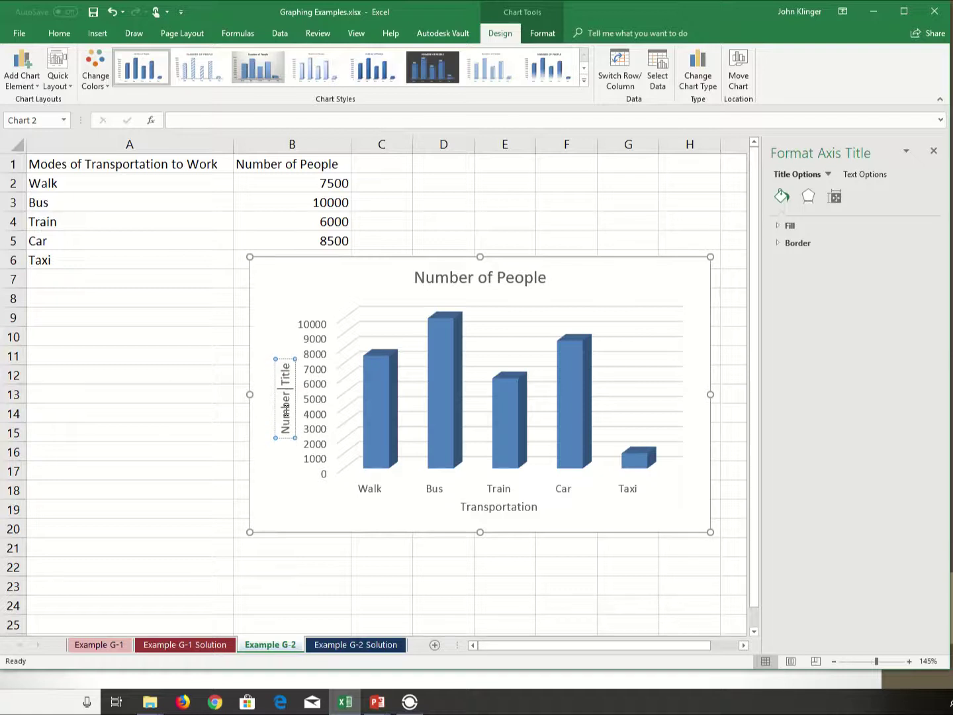
{"action": "type", "text": "People"}
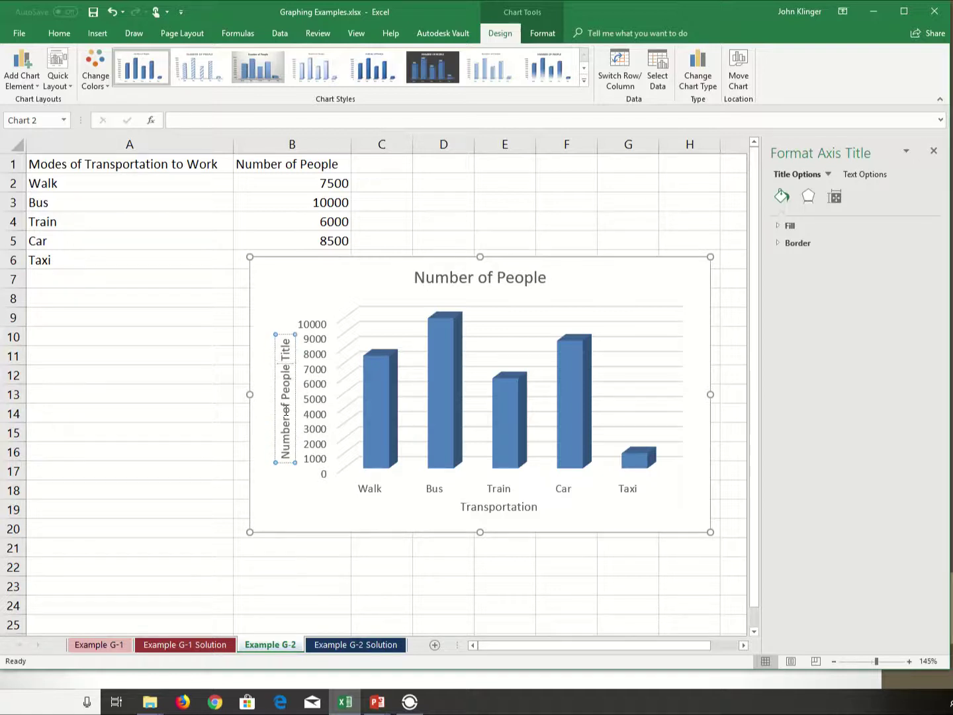
{"action": "key", "text": "Delete"}
{"action": "key", "text": "Delete"}
{"action": "key", "text": "Delete"}
{"action": "key", "text": "Delete"}
{"action": "key", "text": "Delete"}
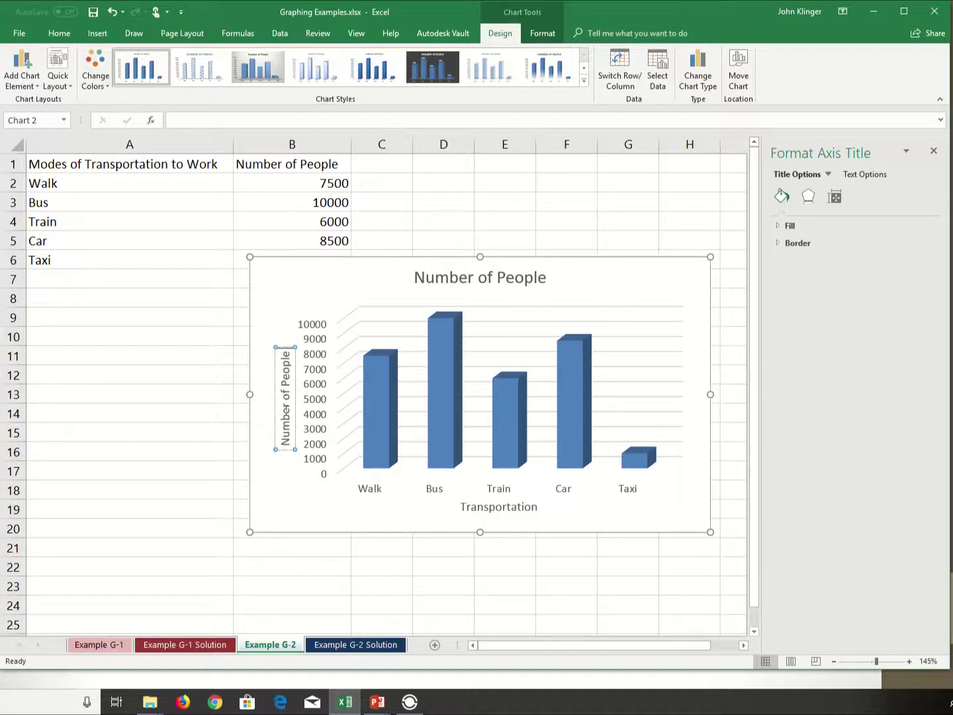
- Change the chart title to "Transportation Vs. Number of People" and close the chart formatting options
{"action": "left_click", "coordinate": [451, 277]}
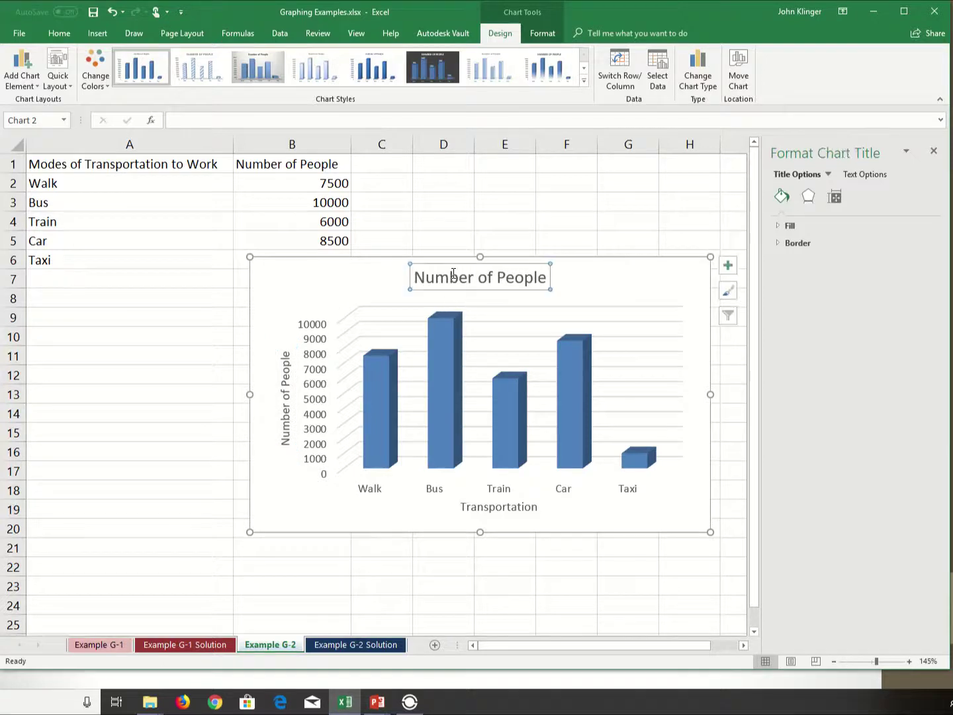
{"action": "left_click", "coordinate": [538, 279]}
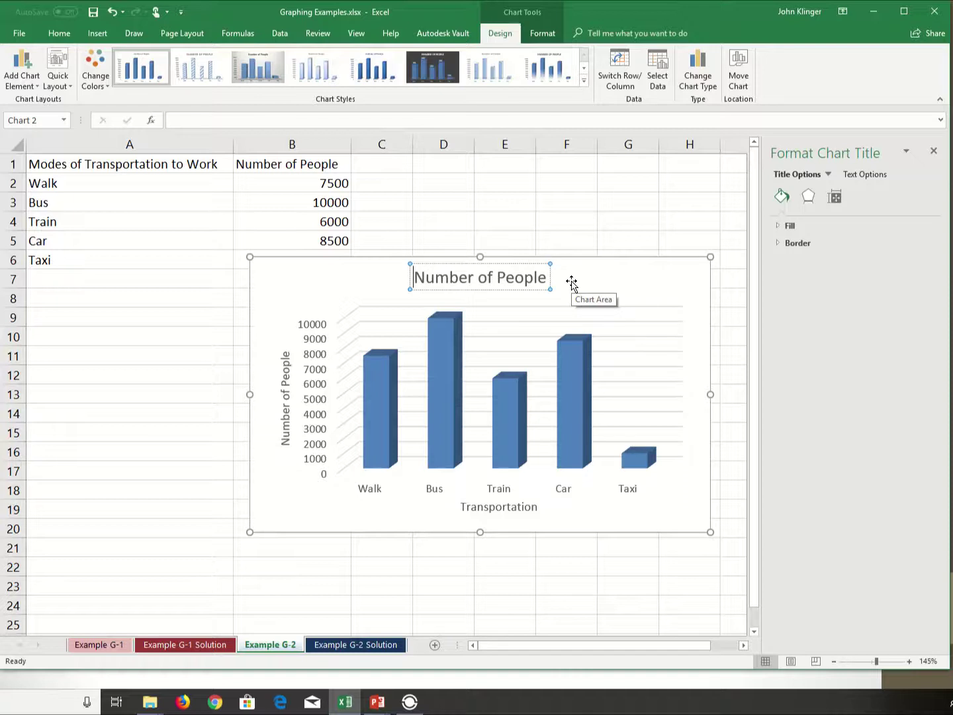
{"action": "key", "text": "Home"}
{"action": "type", "text": "Transpo"}
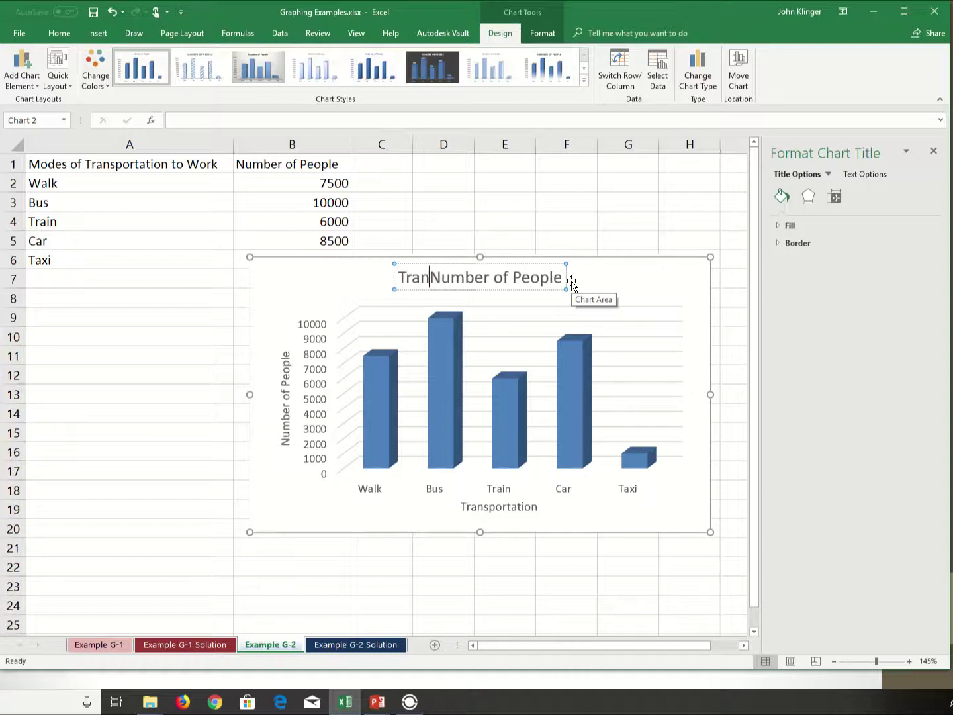
{"action": "type", "text": "rtation Vs"}
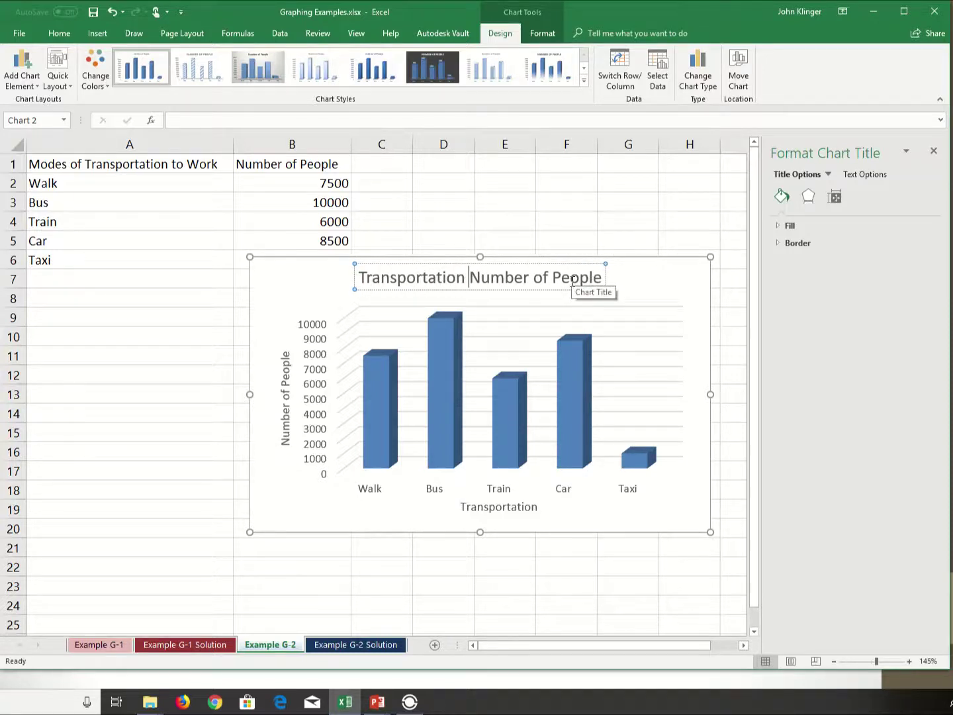
{"action": "type", "text": "."}
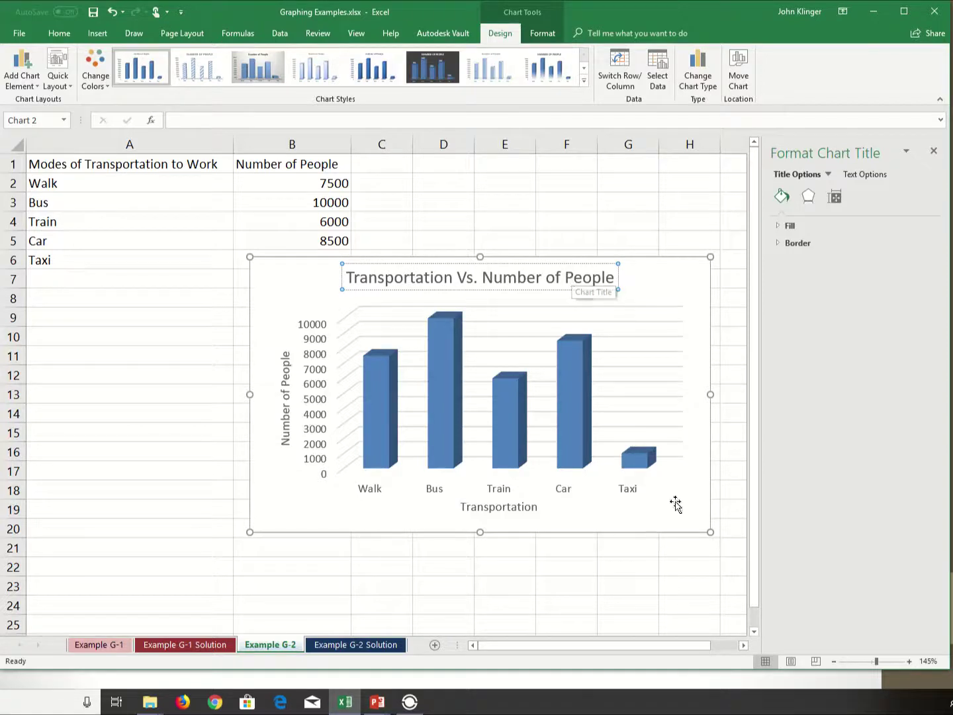
{"action": "left_click", "coordinate": [616, 537]}
{"action": "left_click", "coordinate": [623, 447]}
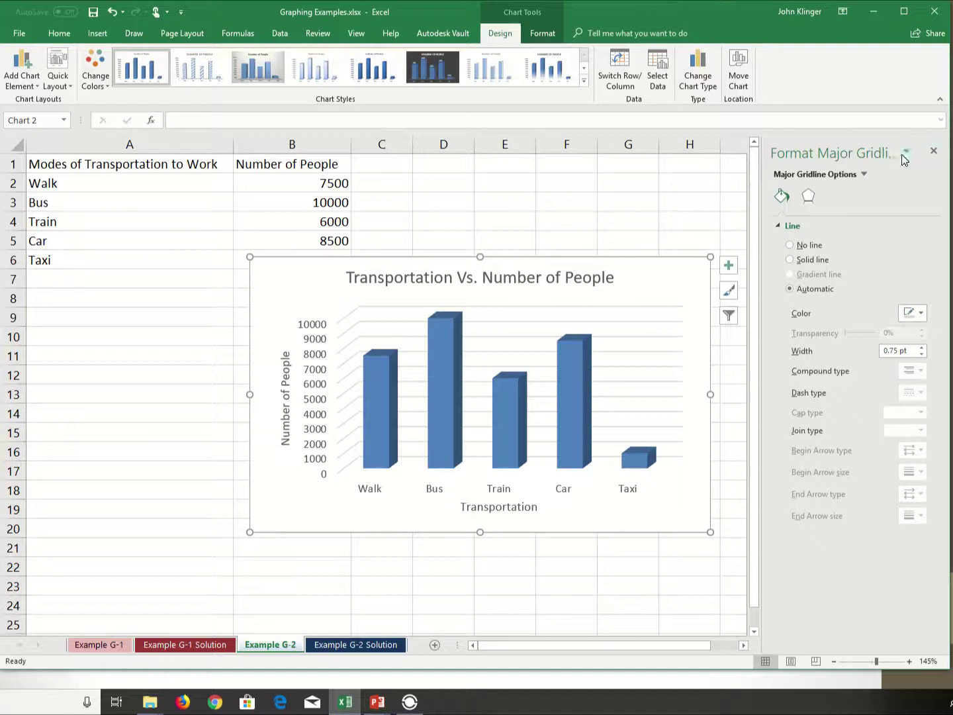
{"action": "left_click", "coordinate": [933, 150]}
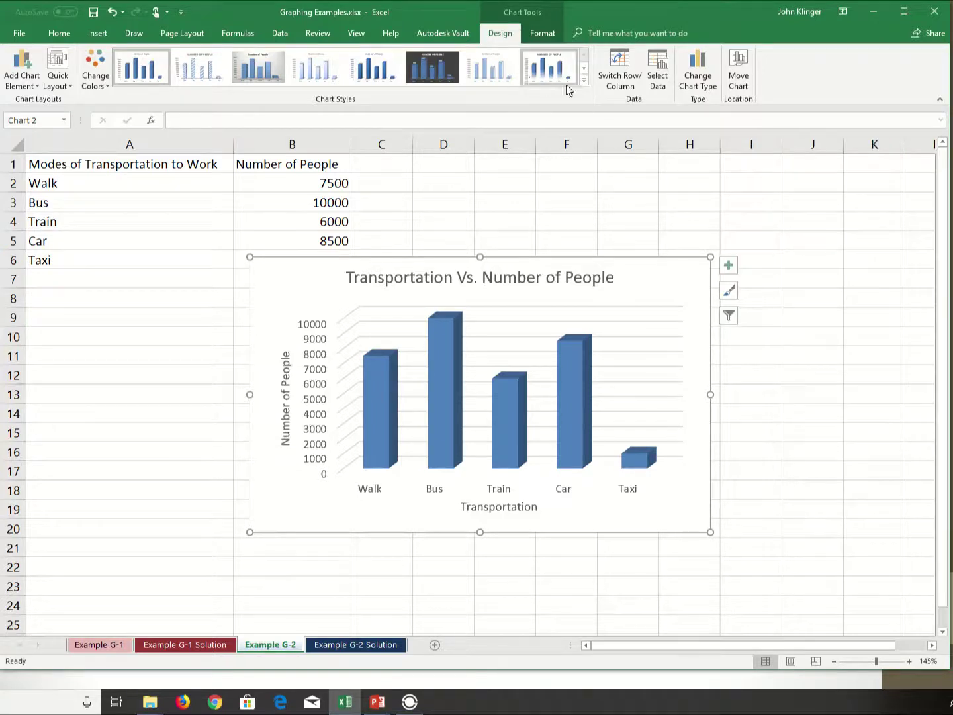
- Try to give the columns varied colors with Colorful Palette 1, including with only the Bus column selected
{"action": "left_click", "coordinate": [584, 80]}
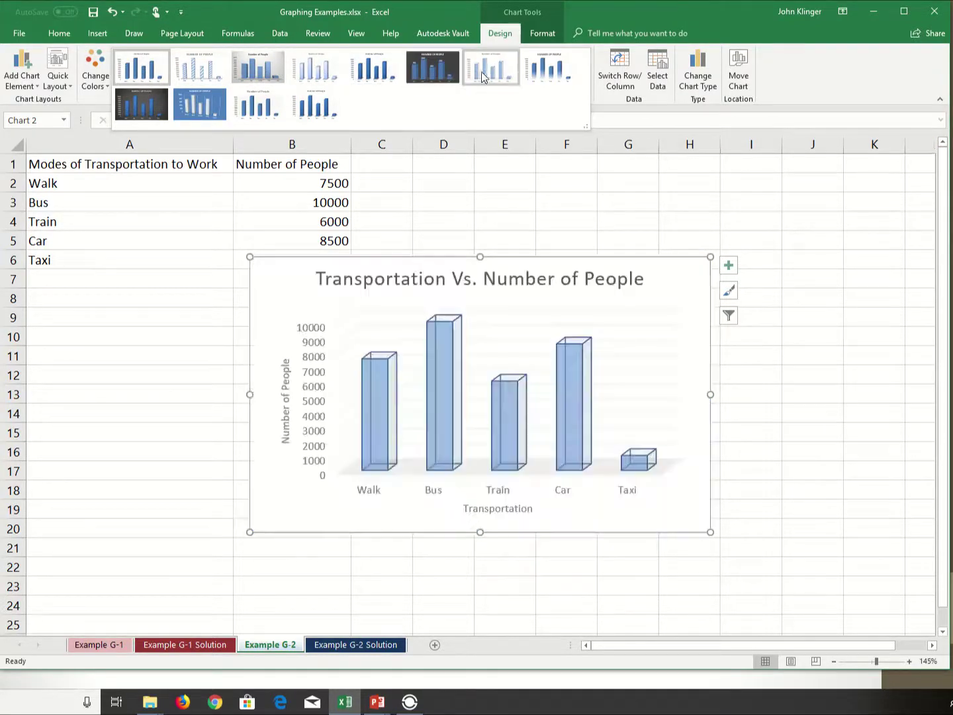
{"action": "left_click", "coordinate": [104, 68]}
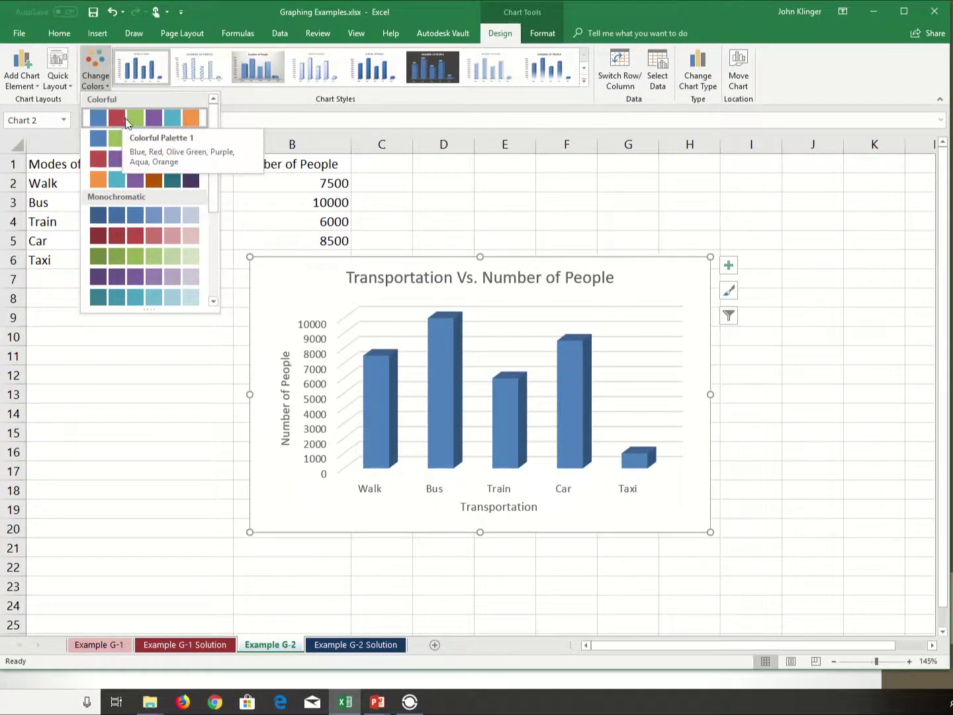
{"action": "left_click", "coordinate": [138, 120]}
{"action": "left_click", "coordinate": [107, 74]}
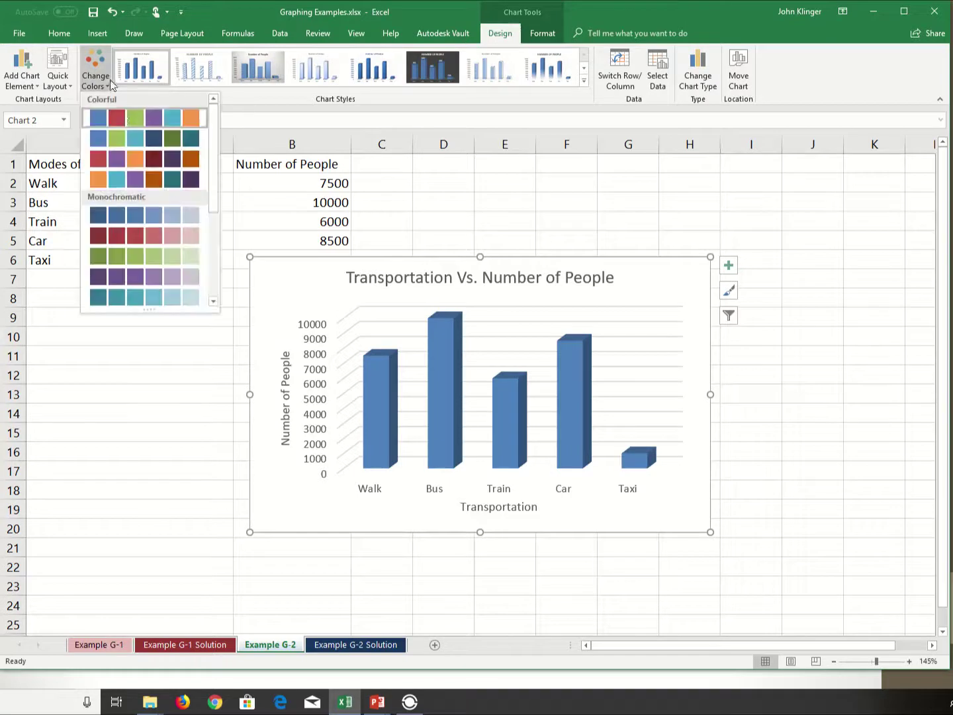
{"action": "left_click", "coordinate": [163, 119]}
{"action": "left_click", "coordinate": [453, 378]}
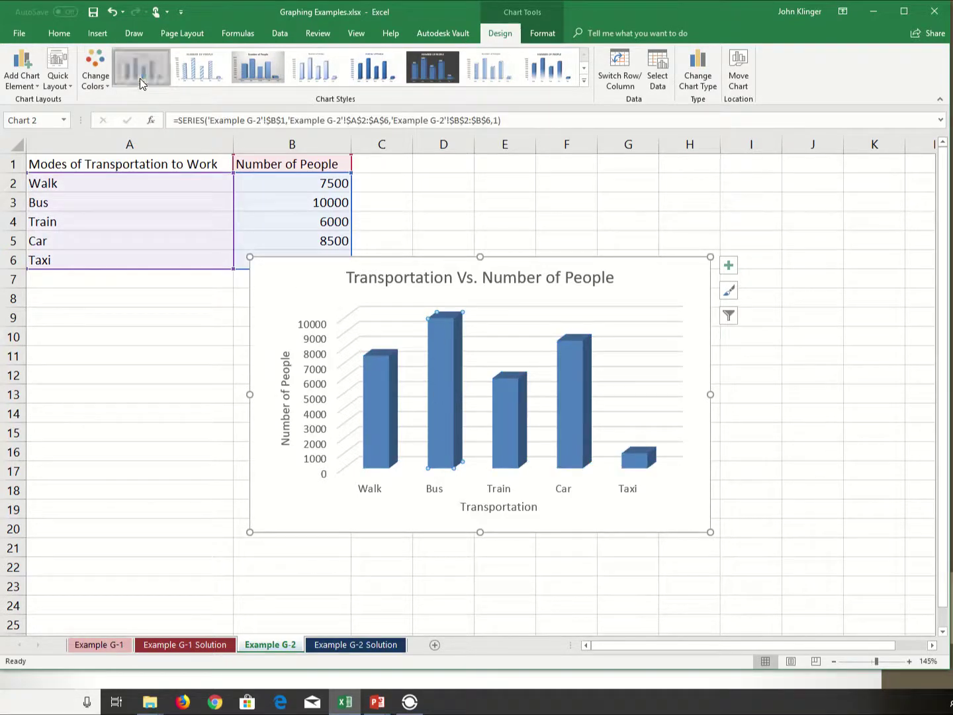
{"action": "left_click", "coordinate": [106, 75]}
{"action": "left_click", "coordinate": [151, 127]}
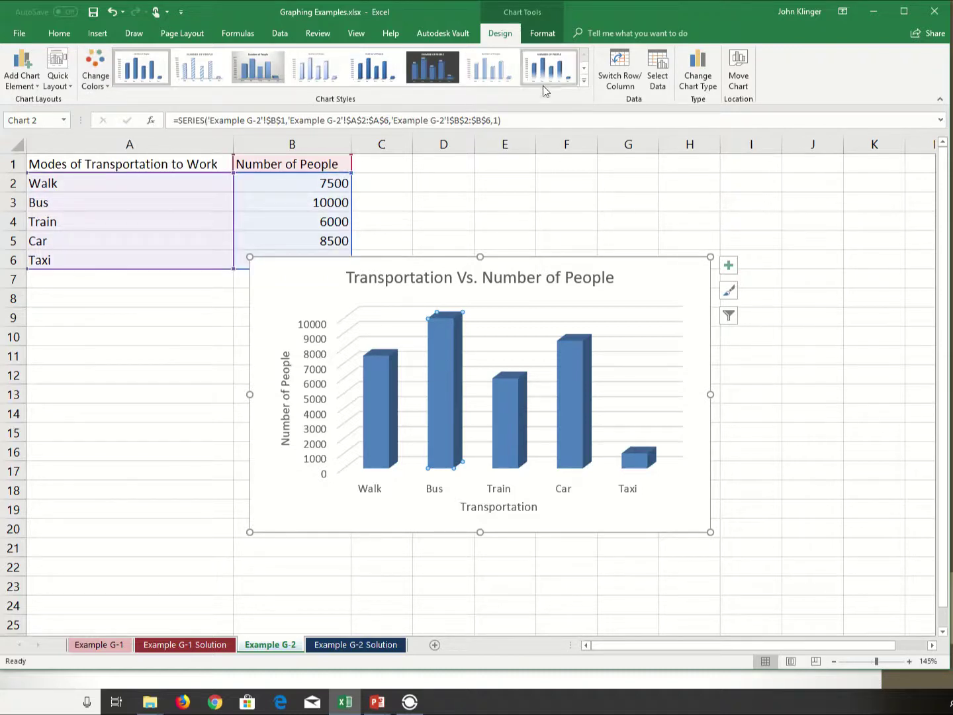
{"action": "right_click", "coordinate": [447, 383]}
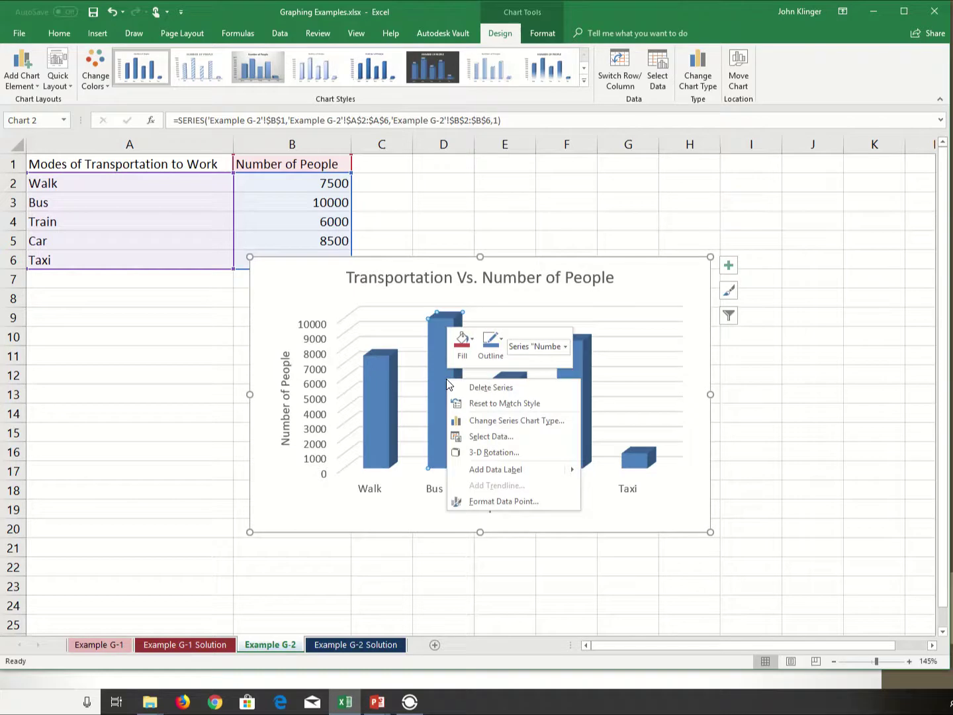
{"action": "left_click", "coordinate": [462, 343]}
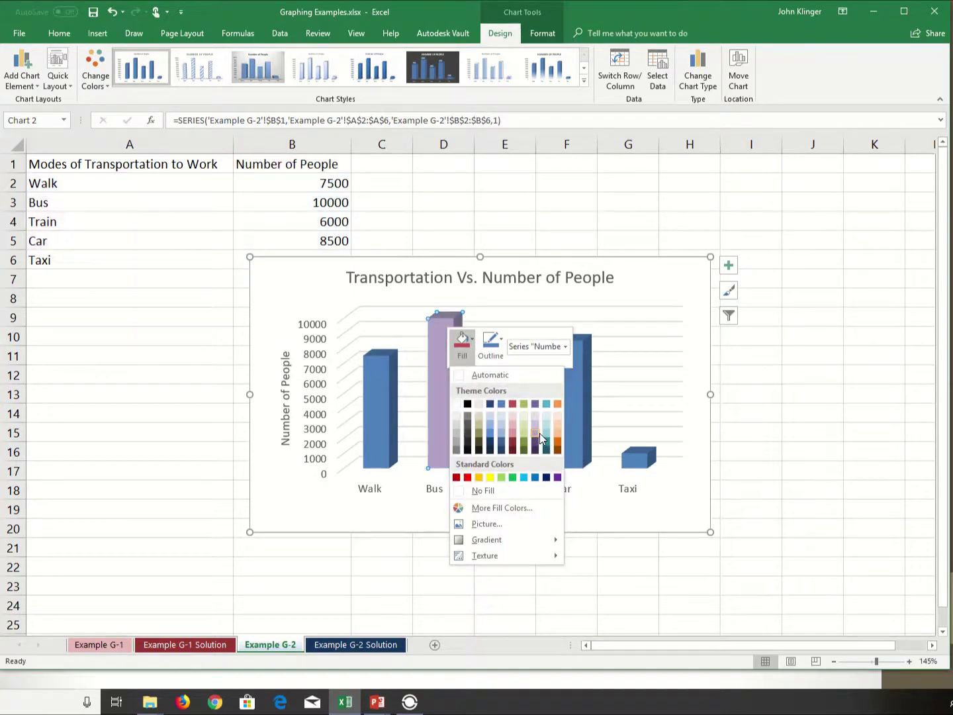
{"action": "key", "text": "Escape"}
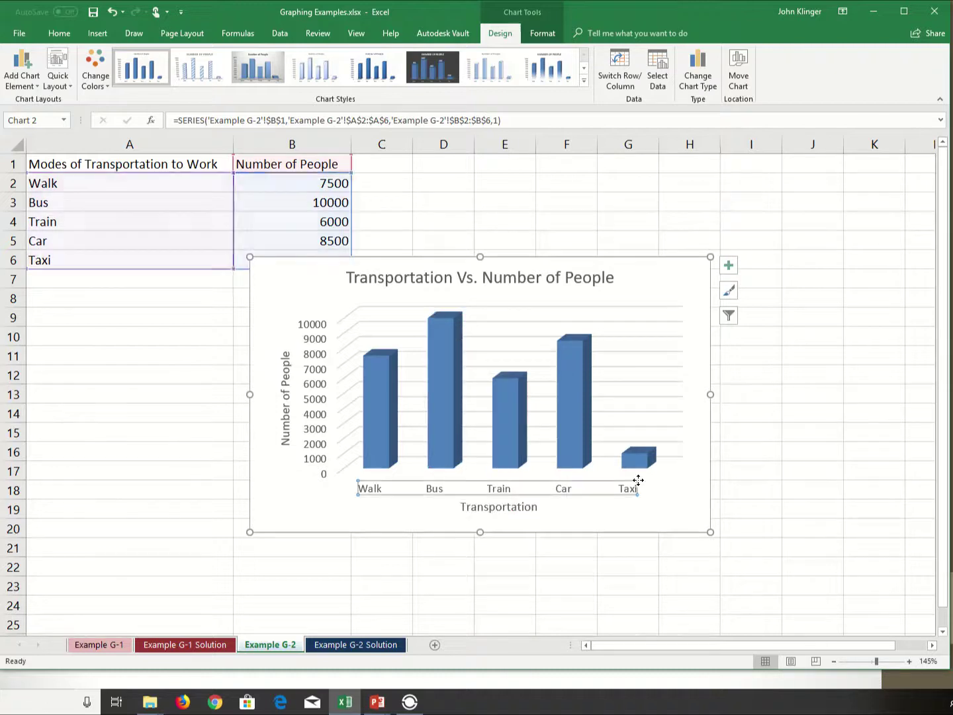
{"action": "left_click", "coordinate": [634, 482]}
{"action": "left_click", "coordinate": [604, 468]}
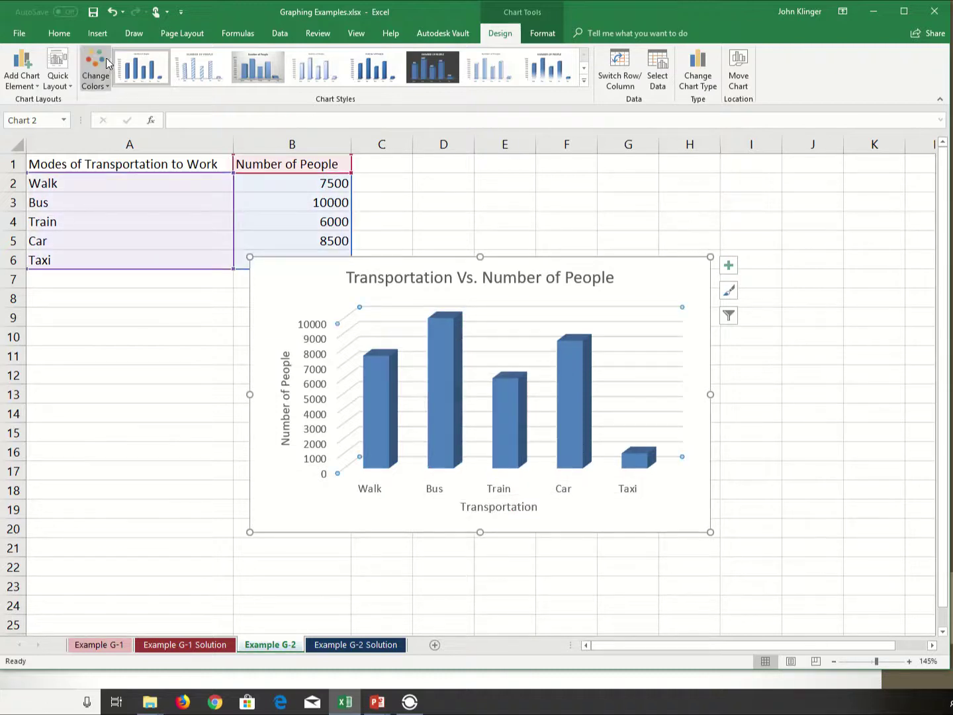
- Recolor the chart's columns with the purple monochromatic palette
{"action": "left_click", "coordinate": [584, 80]}
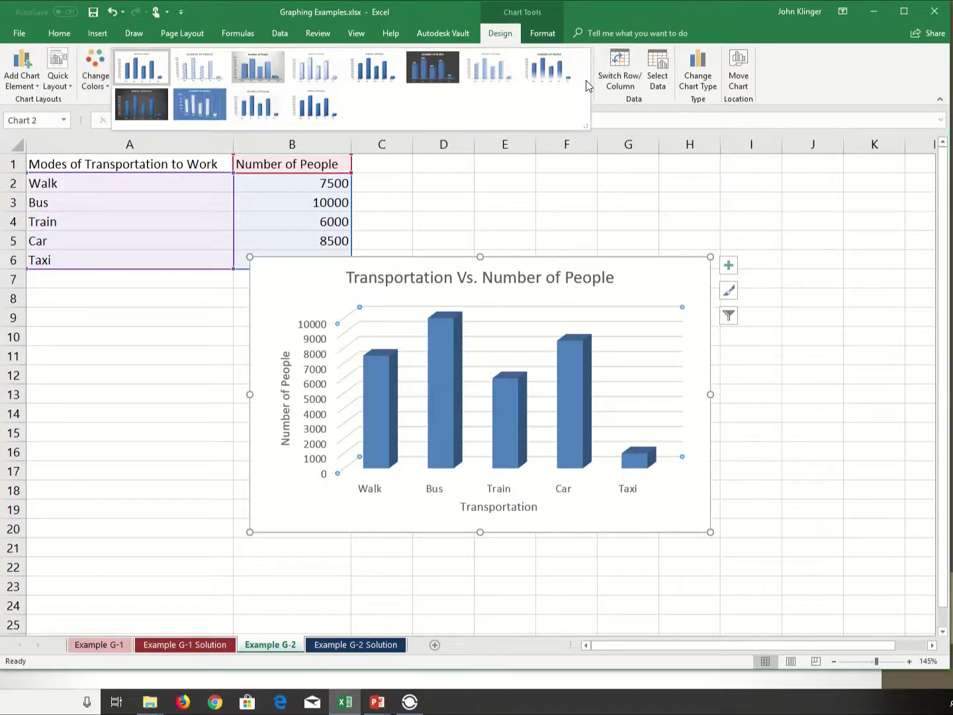
{"action": "left_click", "coordinate": [96, 63]}
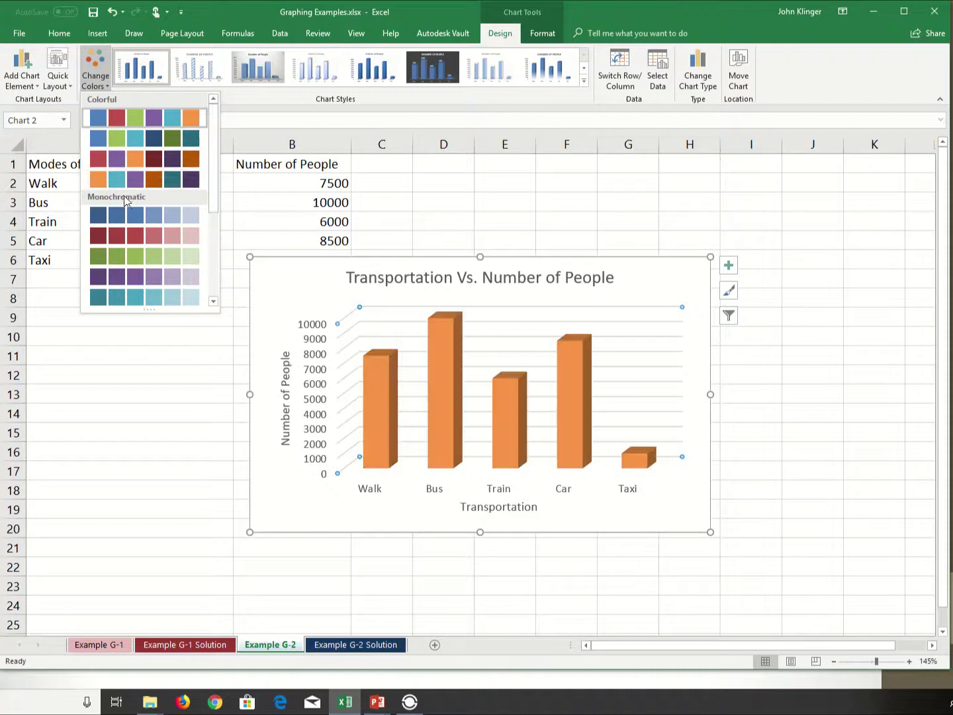
{"action": "left_click", "coordinate": [133, 284]}
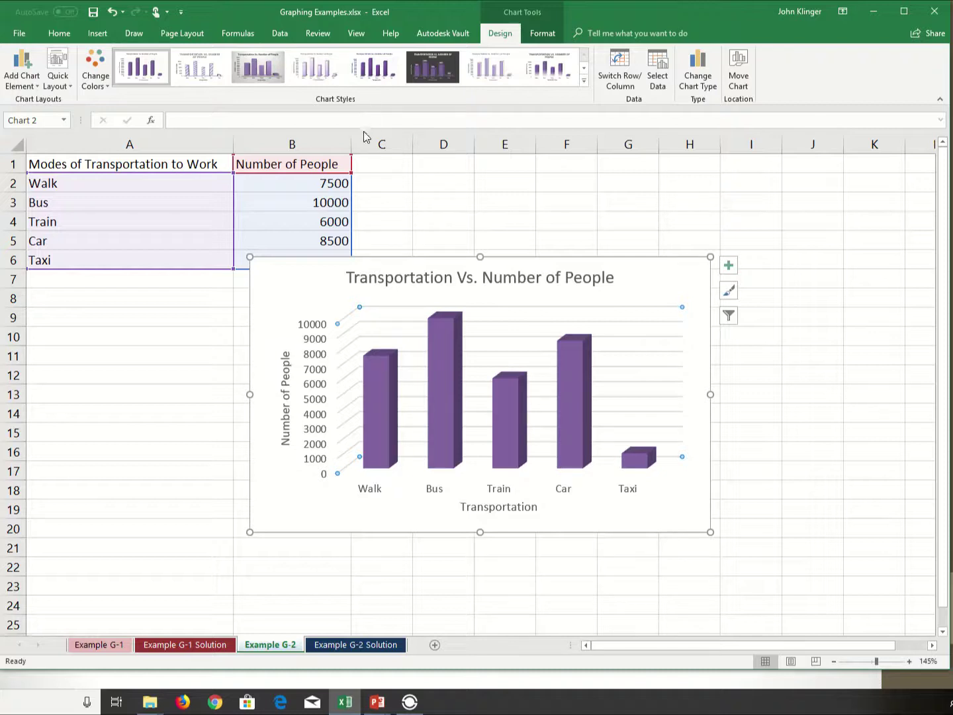
{"action": "left_click", "coordinate": [62, 81]}
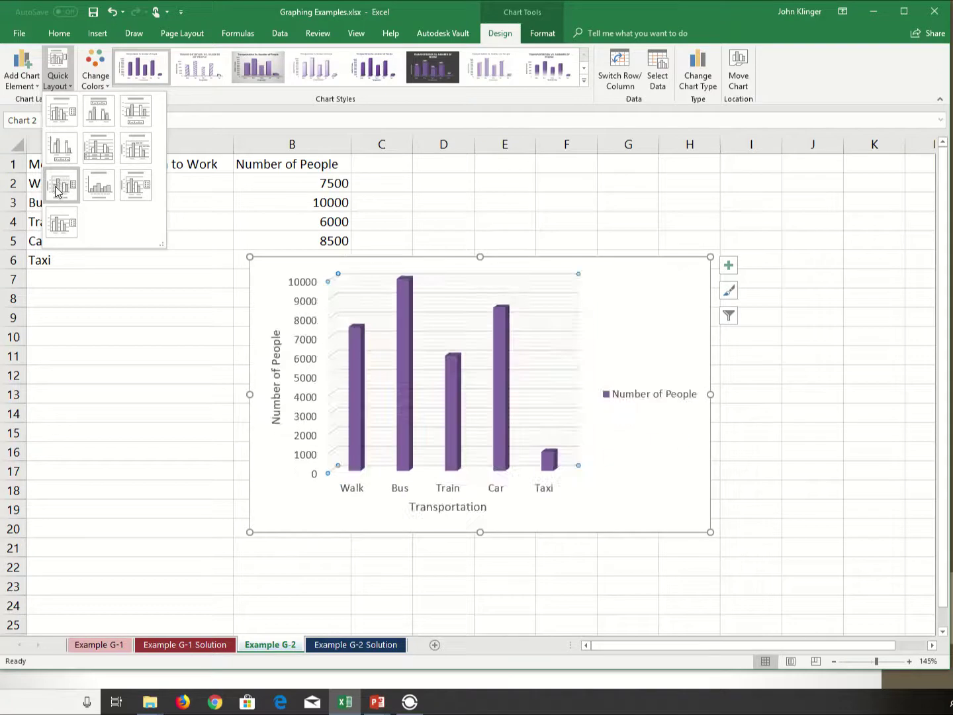
{"action": "left_click", "coordinate": [558, 99]}
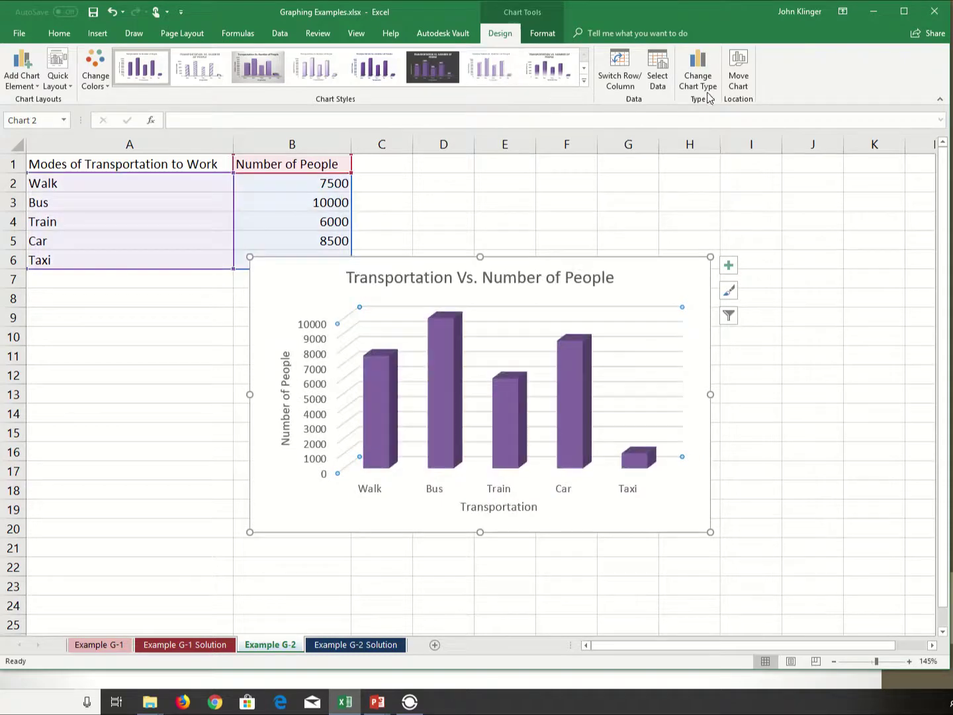
- Change the column chart to a basic 2-D Pie after previewing the 3-D Pie, Pie of Pie and Doughnut types
{"action": "left_click", "coordinate": [710, 64]}
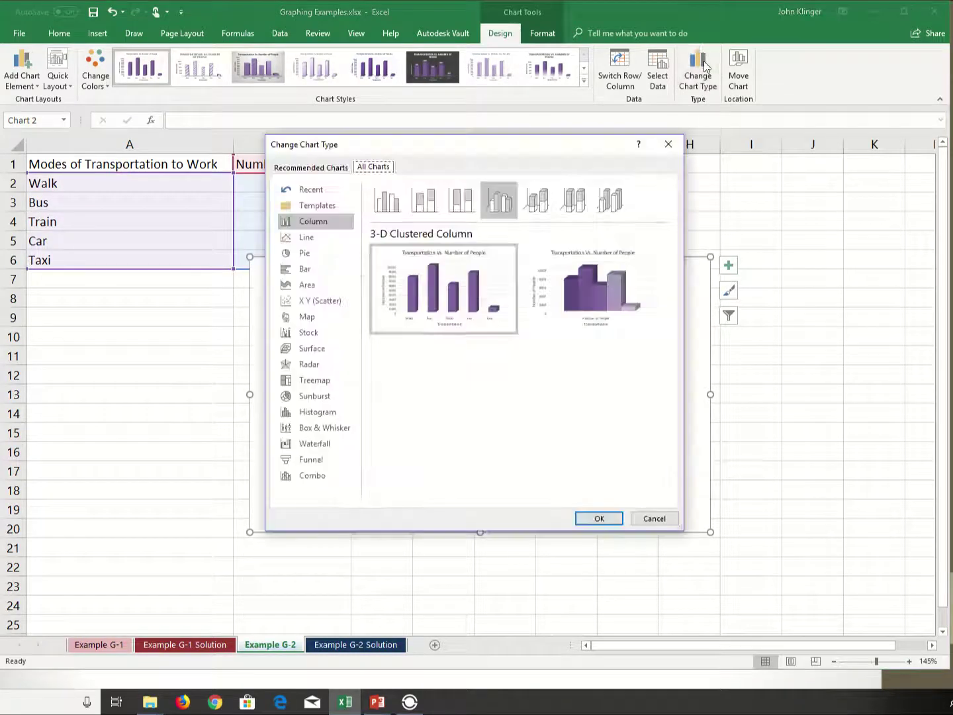
{"action": "left_click", "coordinate": [294, 258]}
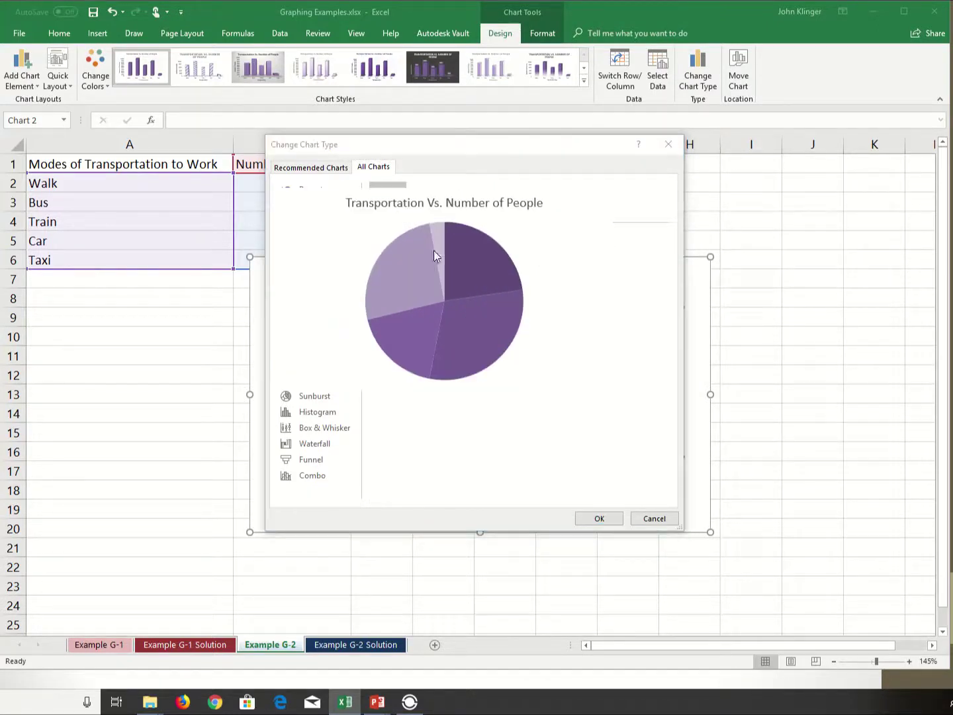
{"action": "mouse_move", "coordinate": [423, 292]}
{"action": "left_click", "coordinate": [433, 204]}
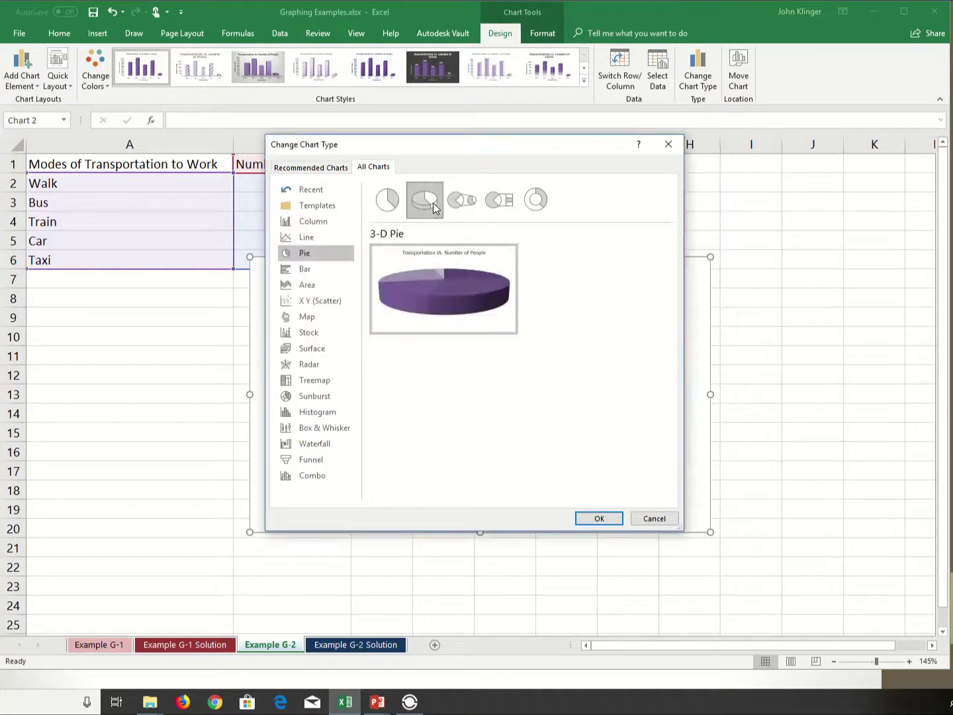
{"action": "left_click", "coordinate": [452, 200]}
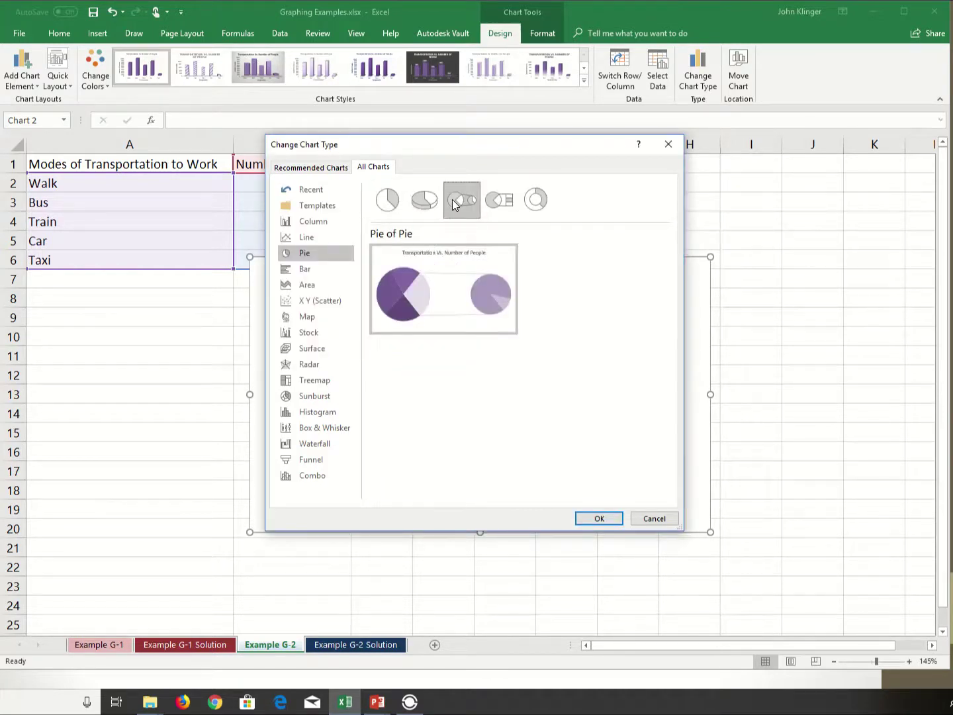
{"action": "left_click", "coordinate": [502, 200]}
{"action": "left_click", "coordinate": [539, 202]}
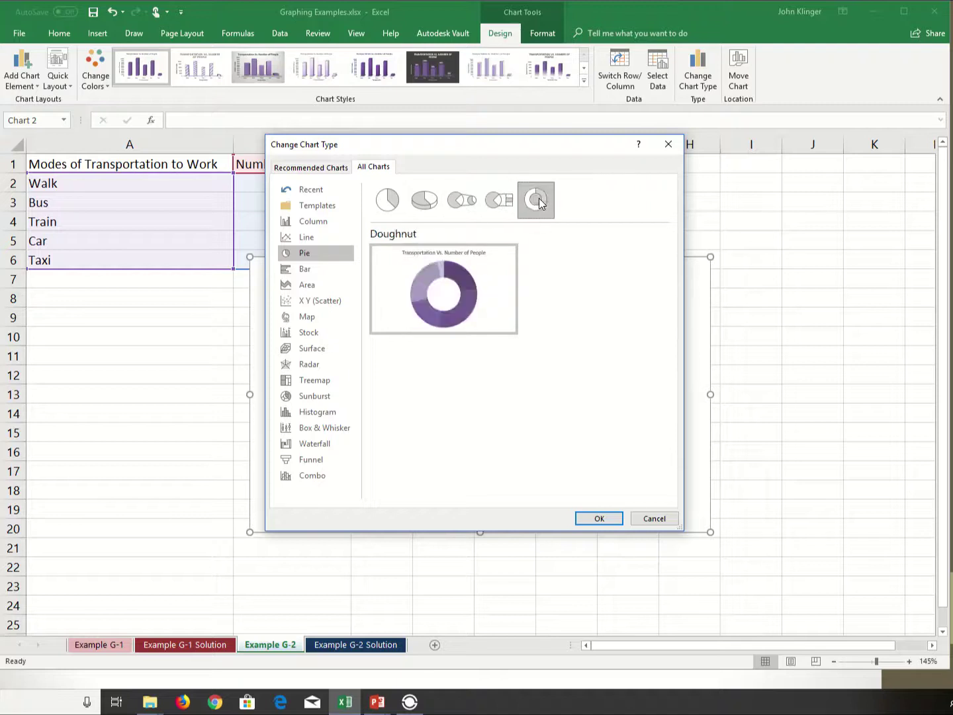
{"action": "left_click", "coordinate": [388, 200]}
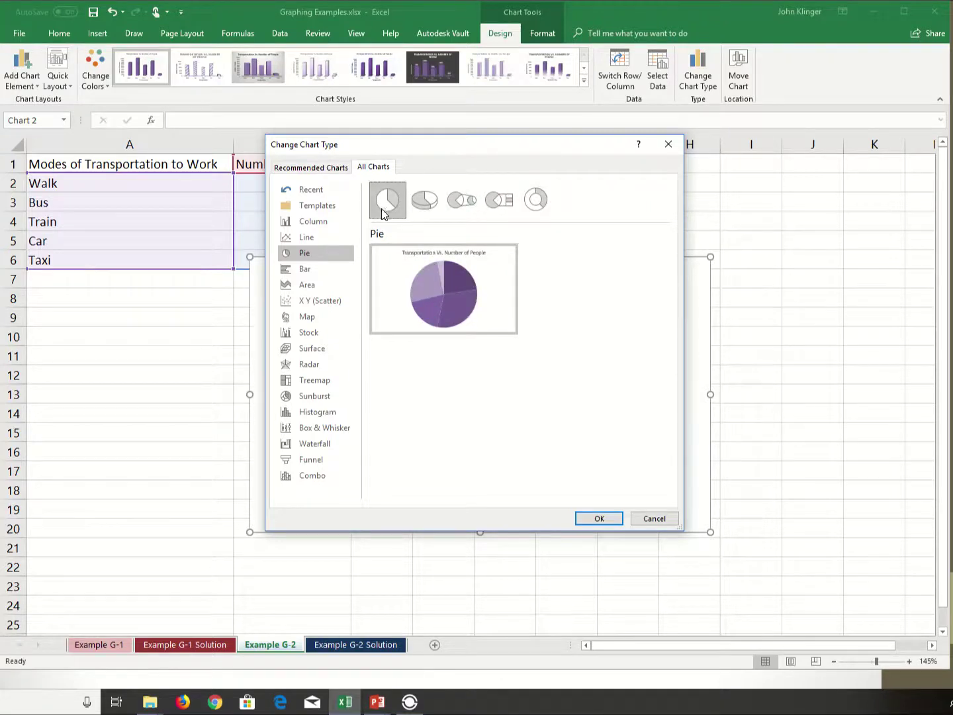
{"action": "left_click", "coordinate": [608, 518]}
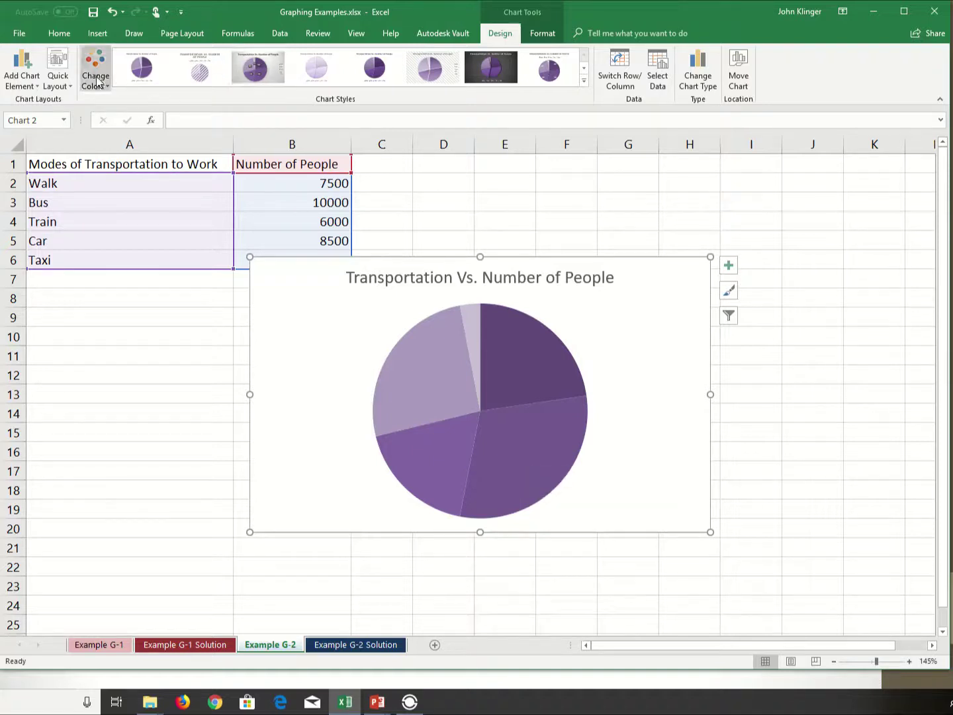
- Add a text box reading "Name:" and "Date:" on two lines, fitted into the pie chart's lower-right corner
{"action": "left_click", "coordinate": [543, 34]}
{"action": "left_click", "coordinate": [111, 56]}
{"action": "left_click", "coordinate": [629, 496]}
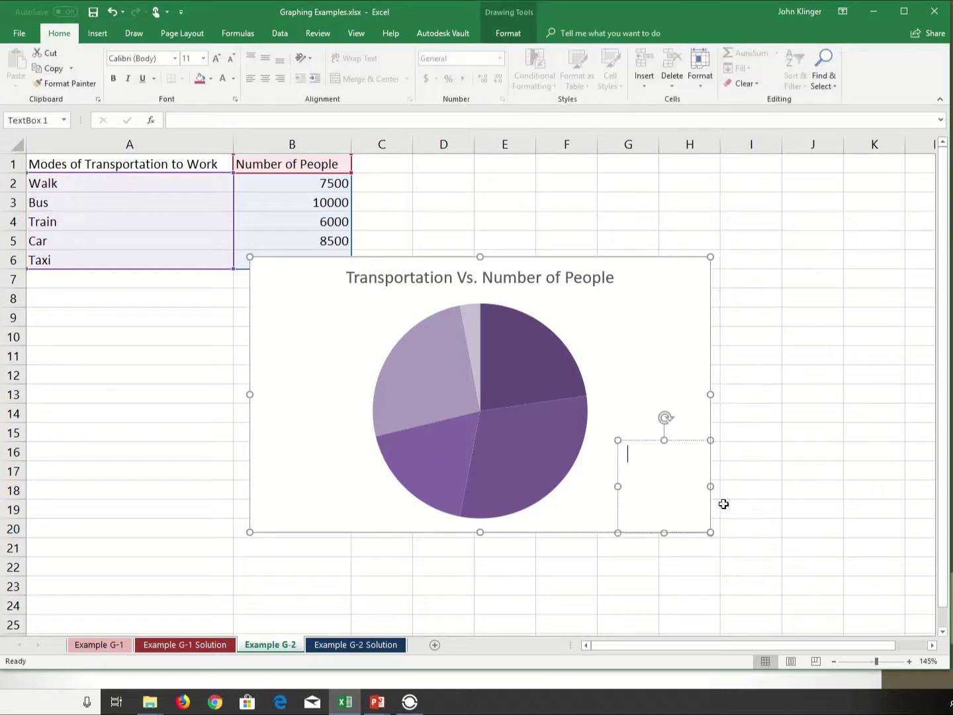
{"action": "type", "text": "Name"}
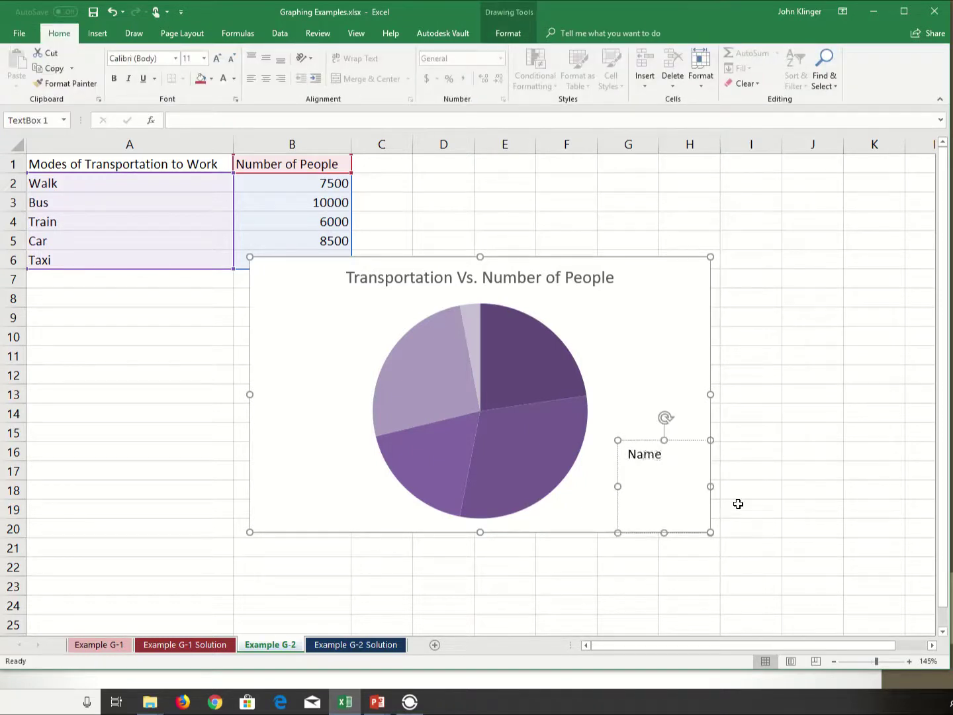
{"action": "type", "text": ": Date:"}
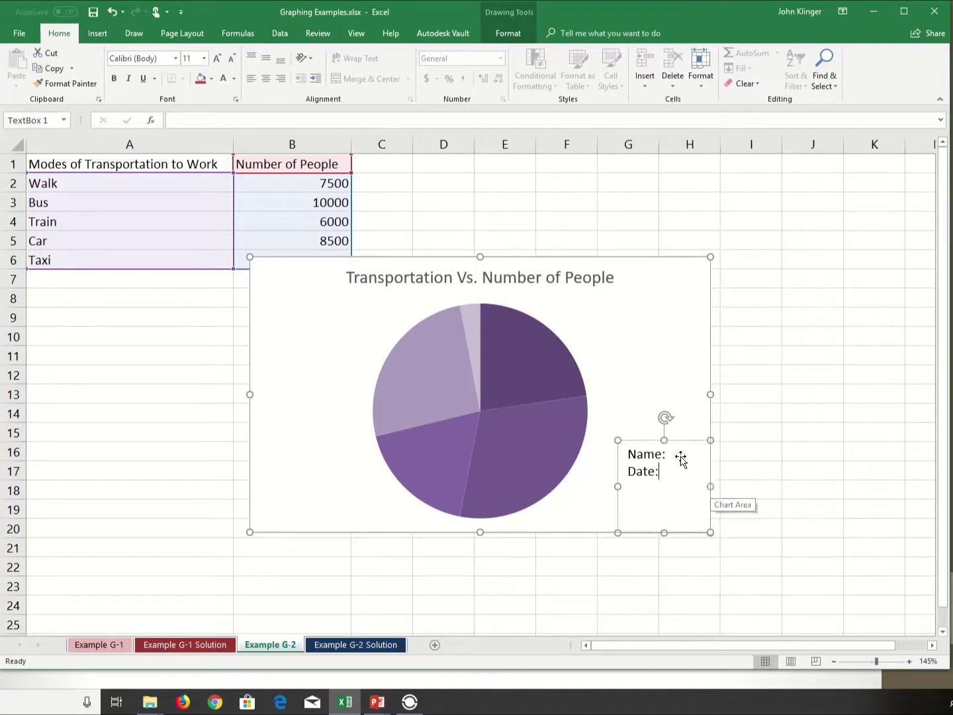
{"action": "left_click_drag", "start_coordinate": [616, 441], "coordinate": [653, 483]}
{"action": "left_click", "coordinate": [655, 445]}
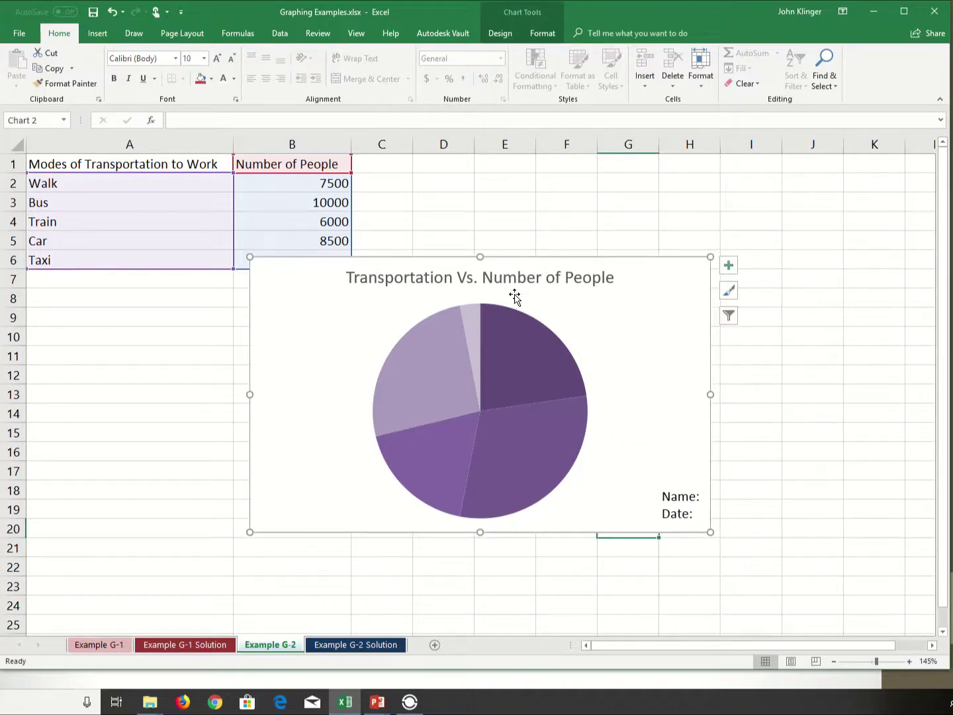
- Add Data Callout labels showing category names and percentages to the pie slices
{"action": "left_click", "coordinate": [438, 371]}
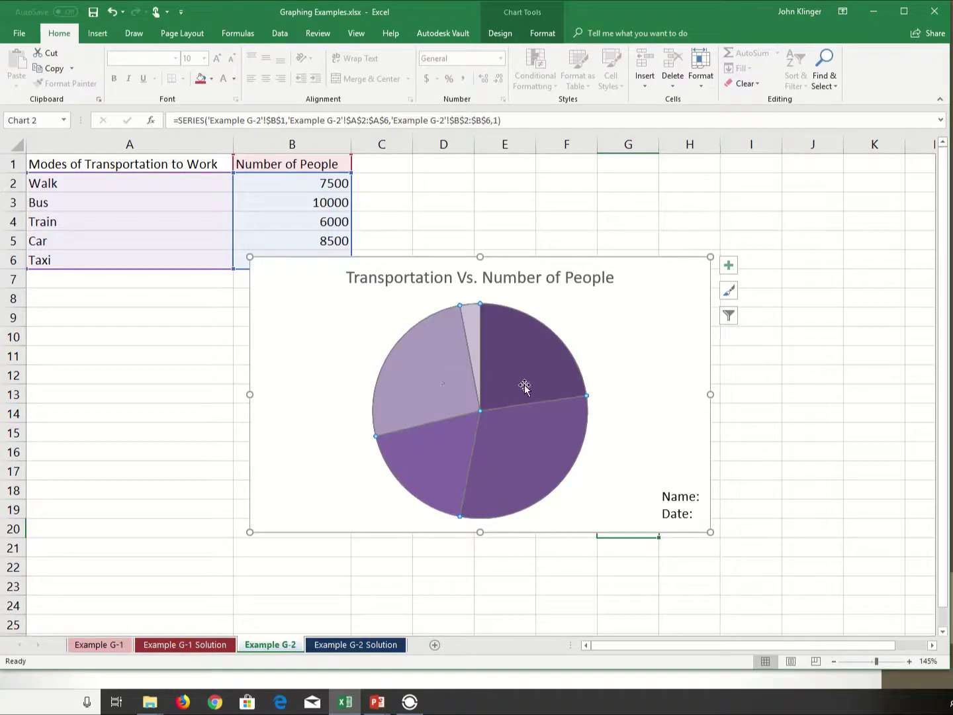
{"action": "mouse_move", "coordinate": [524, 384]}
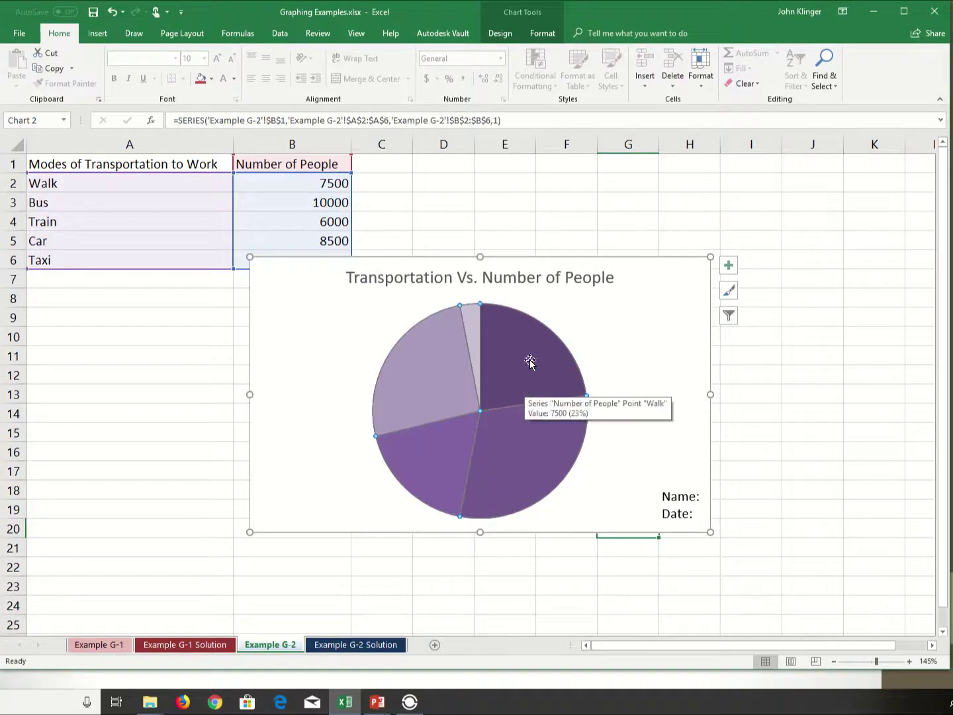
{"action": "left_click", "coordinate": [493, 34]}
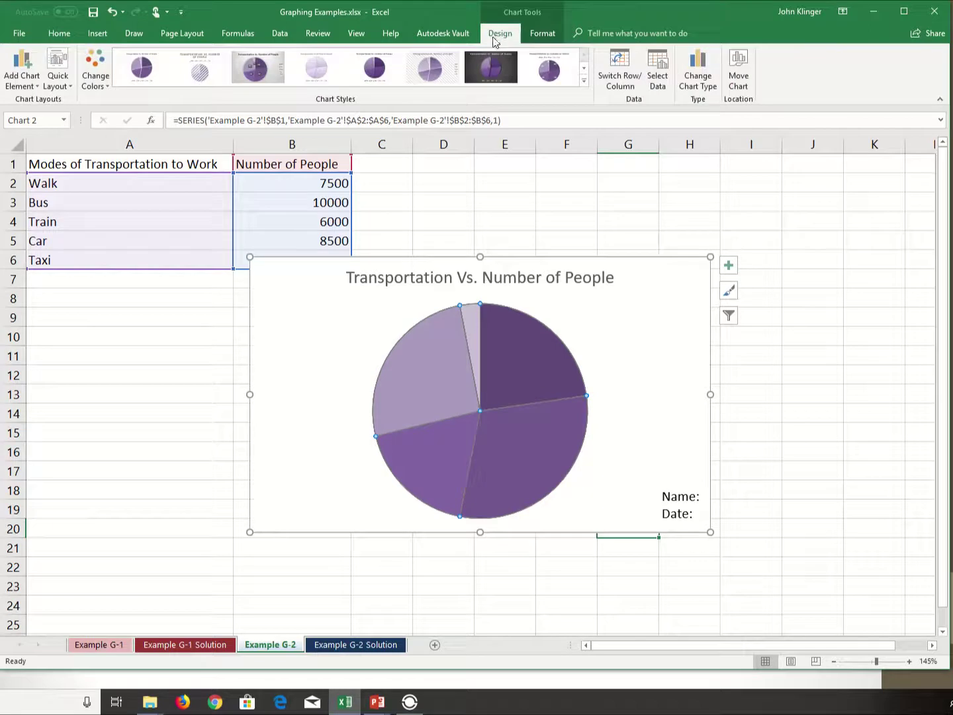
{"action": "left_click", "coordinate": [729, 266]}
{"action": "left_click", "coordinate": [767, 296]}
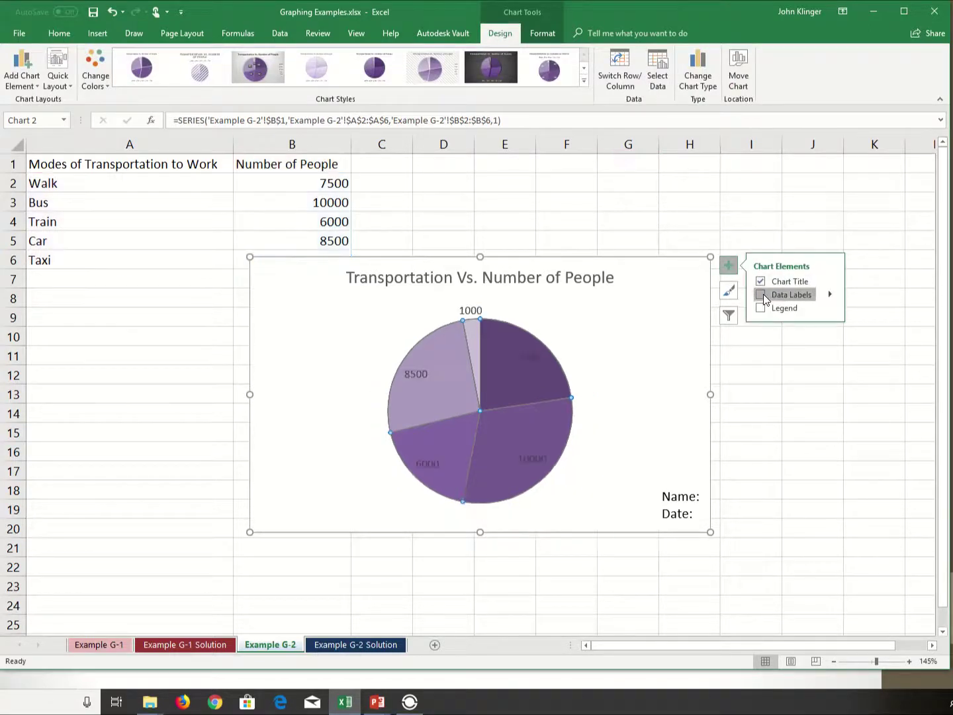
{"action": "left_click", "coordinate": [830, 295]}
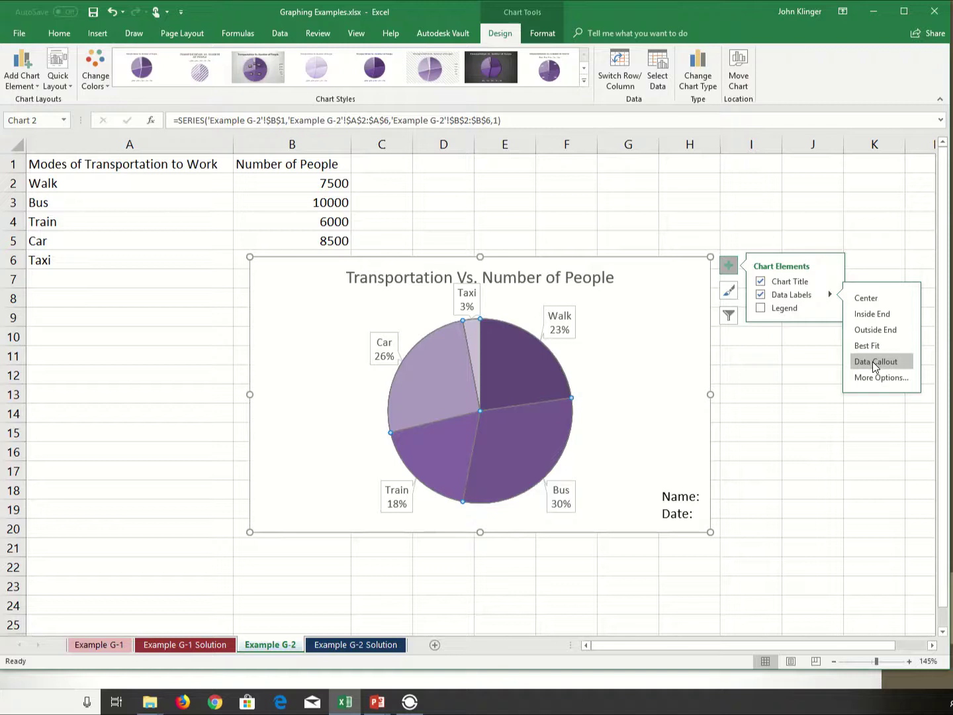
{"action": "left_click", "coordinate": [875, 364]}
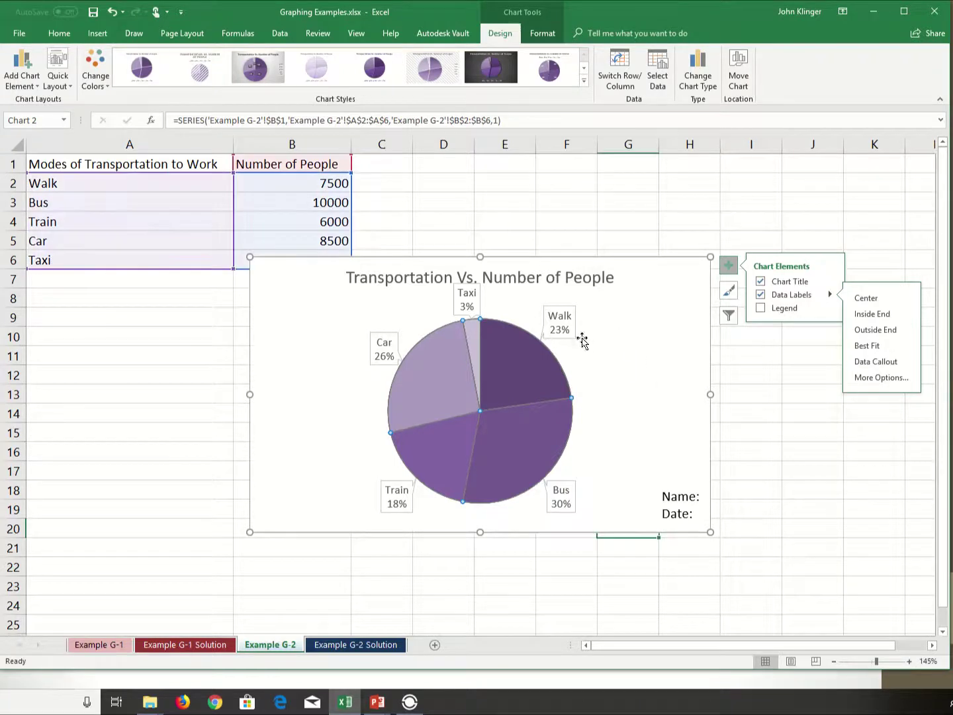
- Try moving the Walk callout onto its slice, and undo the label and chart moves
{"action": "left_click", "coordinate": [559, 321]}
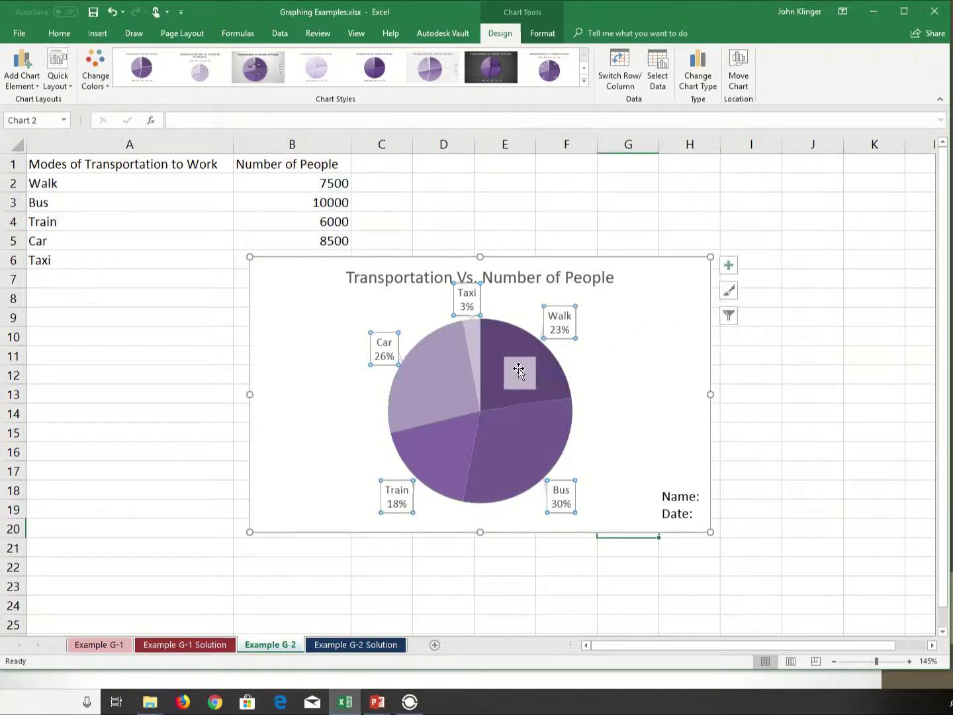
{"action": "left_click", "coordinate": [578, 351]}
{"action": "left_click", "coordinate": [568, 337]}
{"action": "left_click", "coordinate": [568, 337]}
{"action": "left_click_drag", "start_coordinate": [531, 376], "coordinate": [521, 388]}
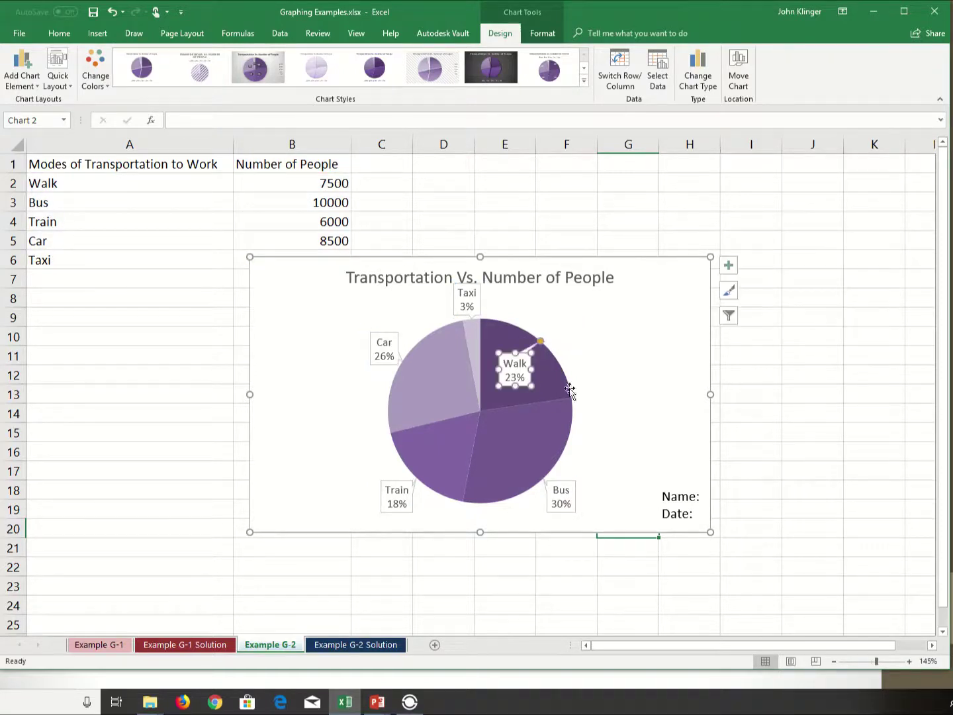
{"action": "left_click", "coordinate": [623, 358]}
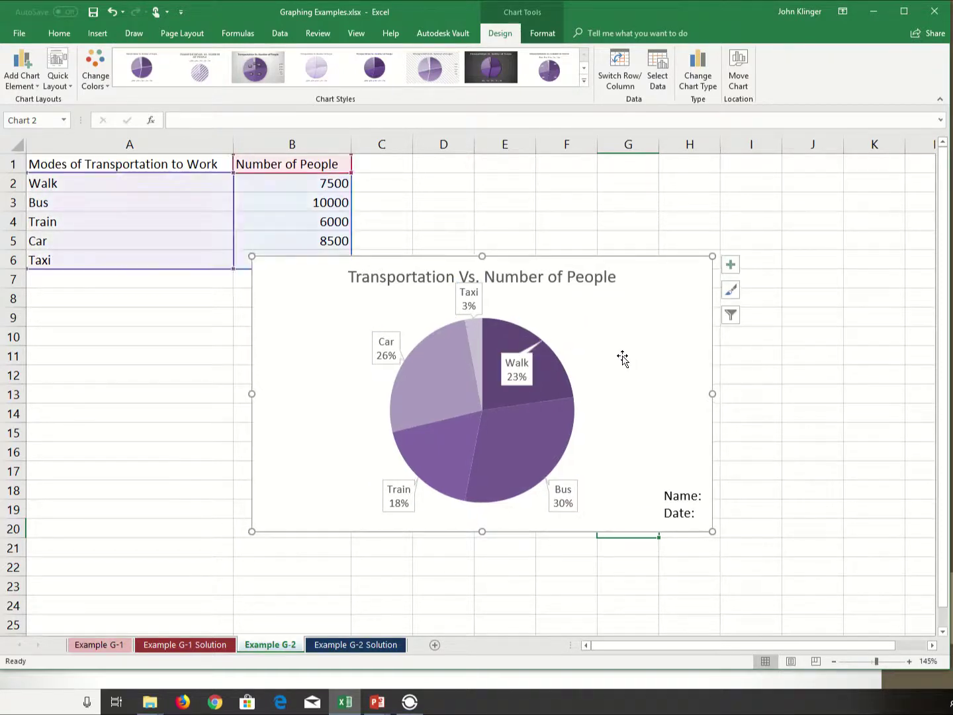
{"action": "key", "text": "ctrl+z"}
{"action": "key", "text": "ctrl+z"}
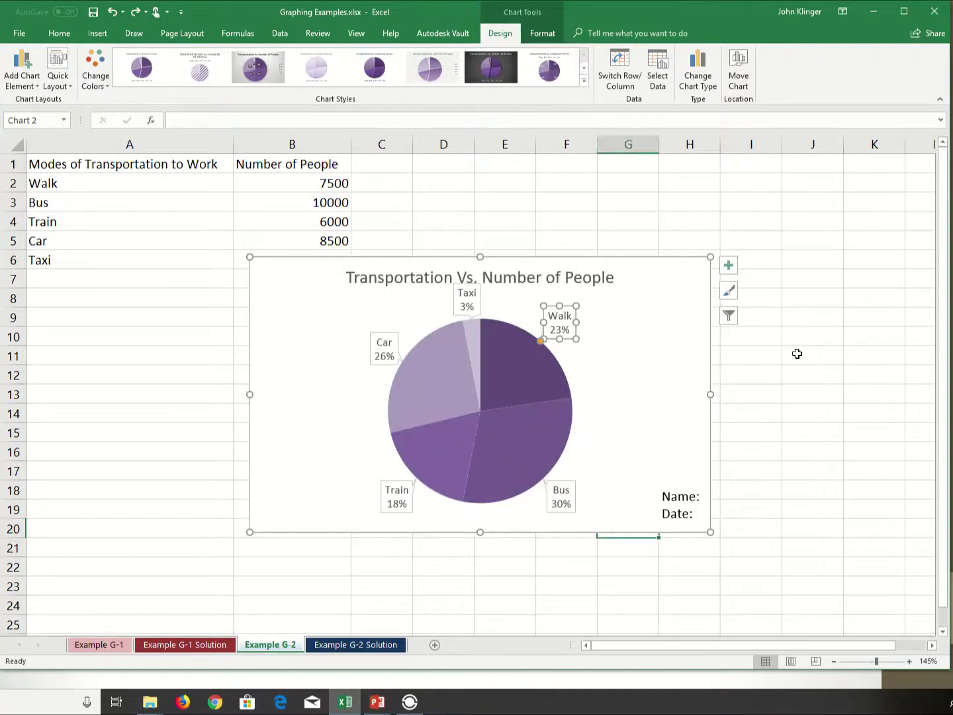
- Remove all the data labels from the pie chart
{"action": "left_click", "coordinate": [728, 268]}
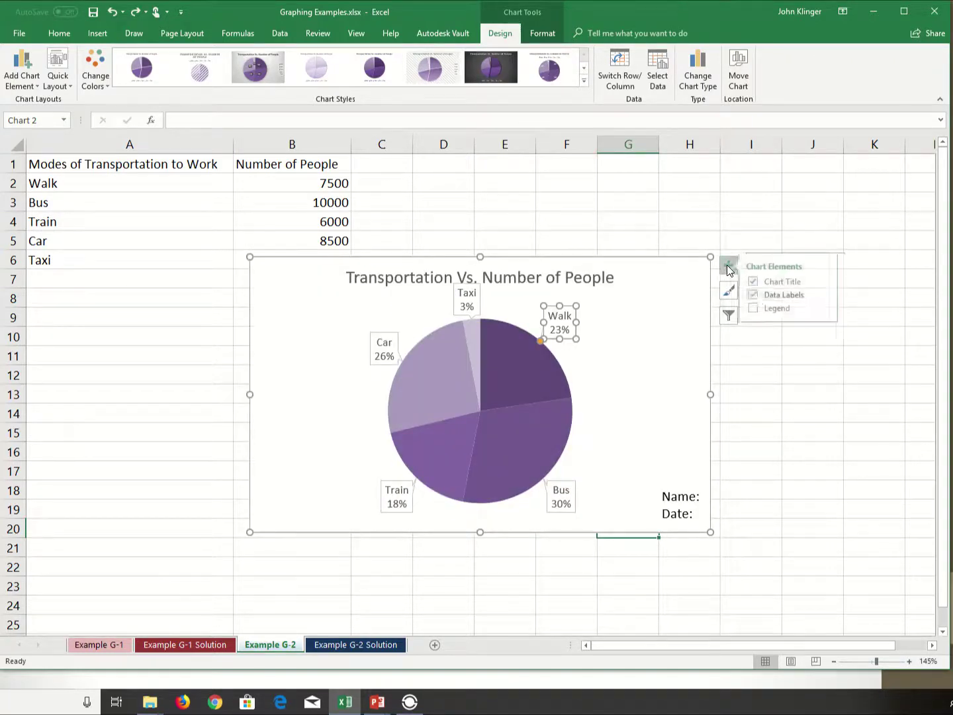
{"action": "left_click", "coordinate": [760, 295]}
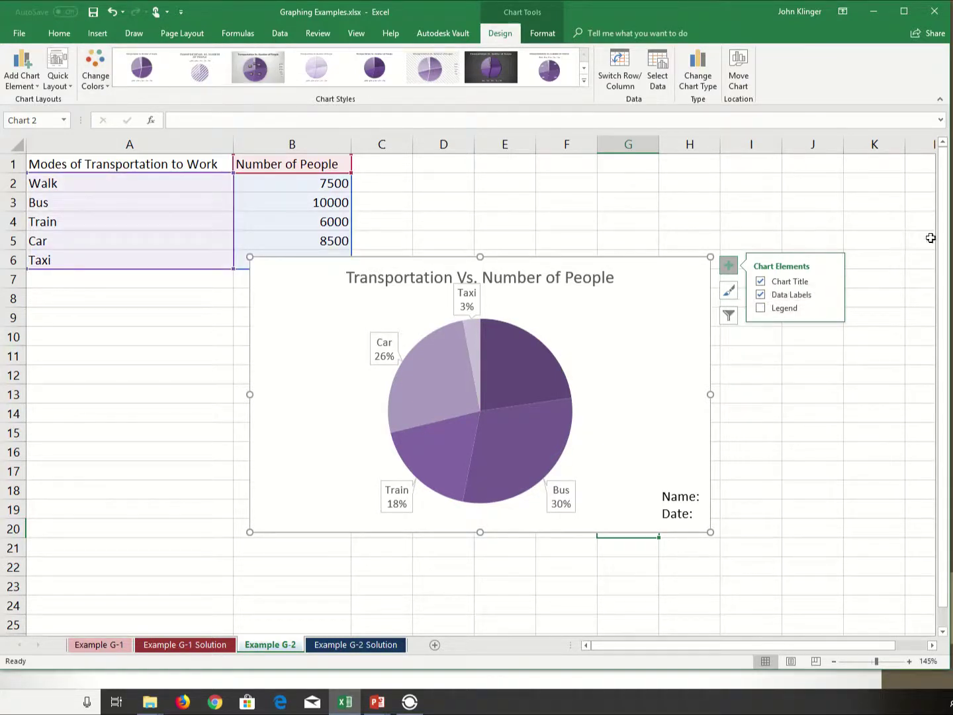
{"action": "left_click", "coordinate": [760, 294]}
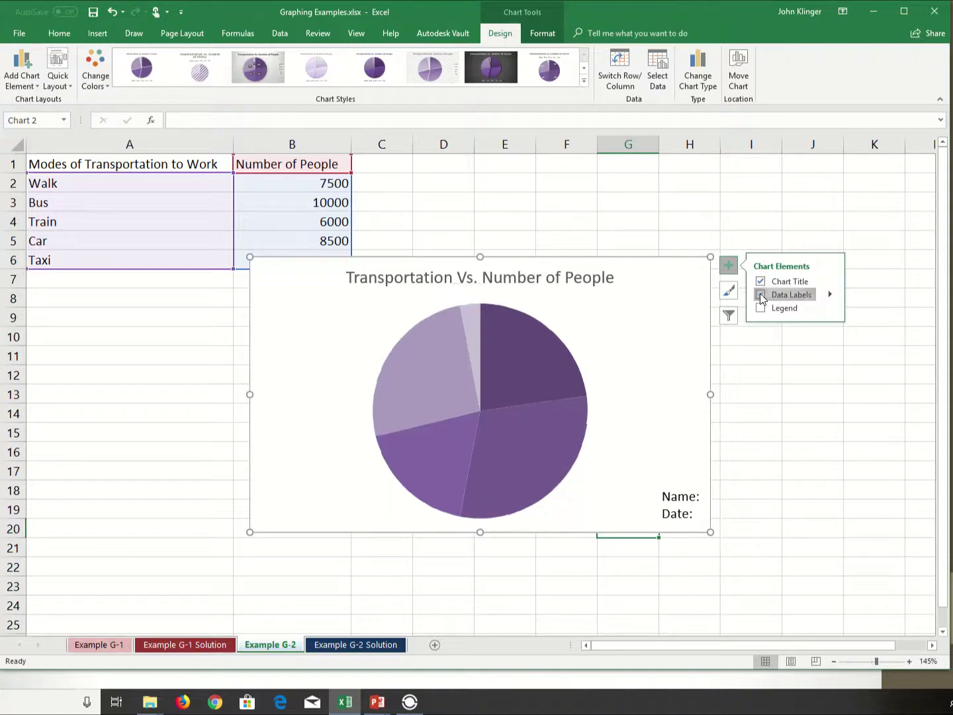
{"action": "left_click", "coordinate": [765, 430]}
- Apply the gray-gradient chart style with boxed percentage labels and a side legend, and recolor the slices with the first Colorful palette
{"action": "left_click", "coordinate": [559, 403]}
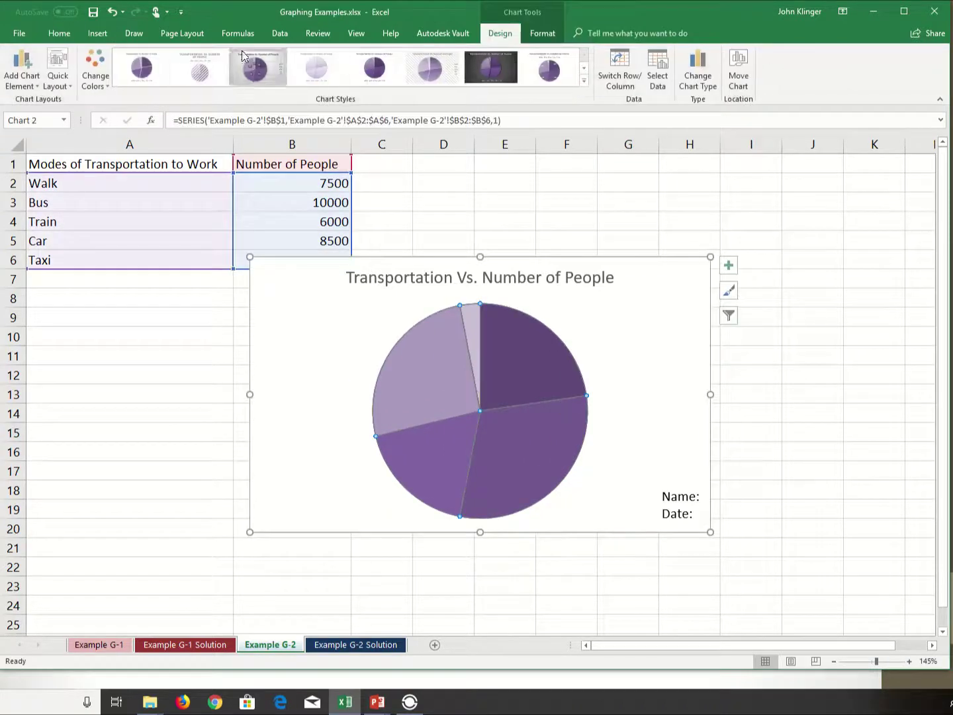
{"action": "left_click", "coordinate": [244, 68]}
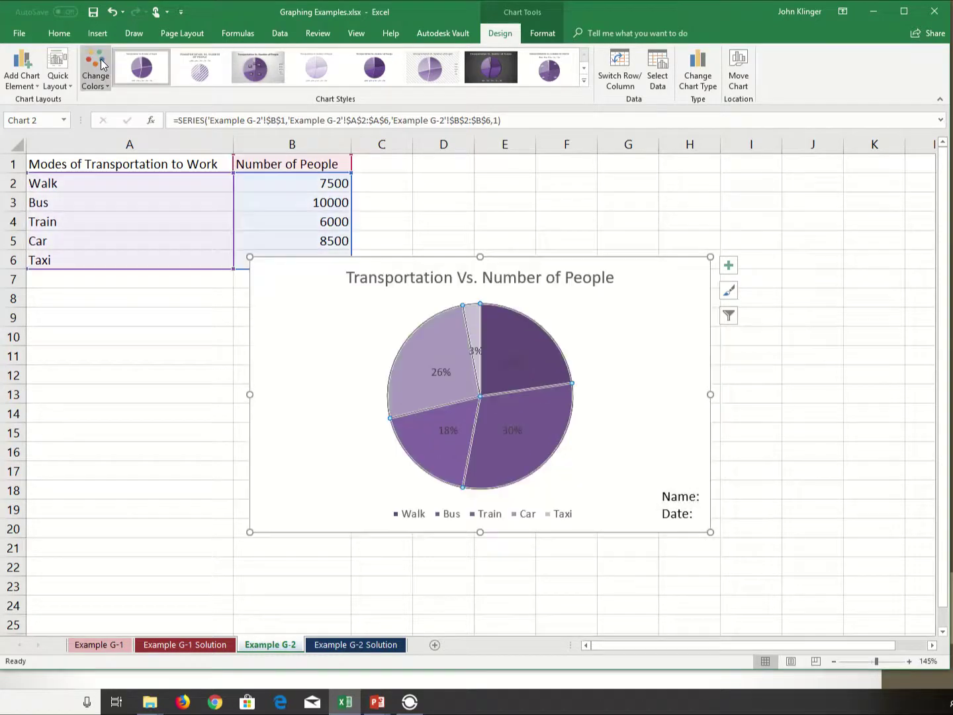
{"action": "left_click", "coordinate": [96, 59]}
{"action": "left_click", "coordinate": [252, 67]}
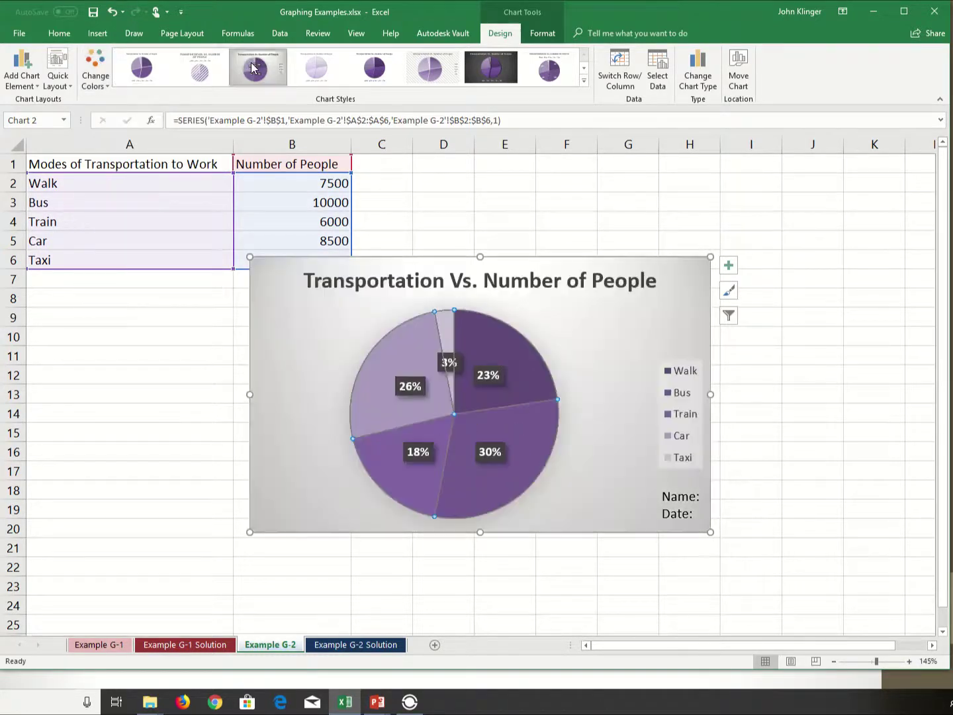
{"action": "left_click", "coordinate": [94, 63]}
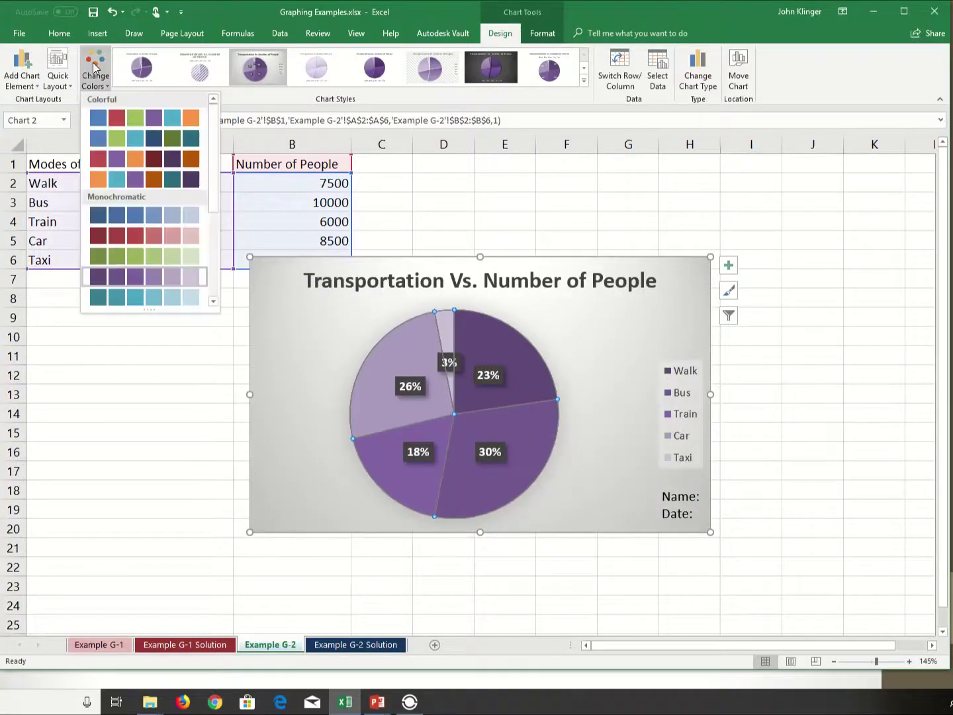
{"action": "left_click", "coordinate": [118, 123]}
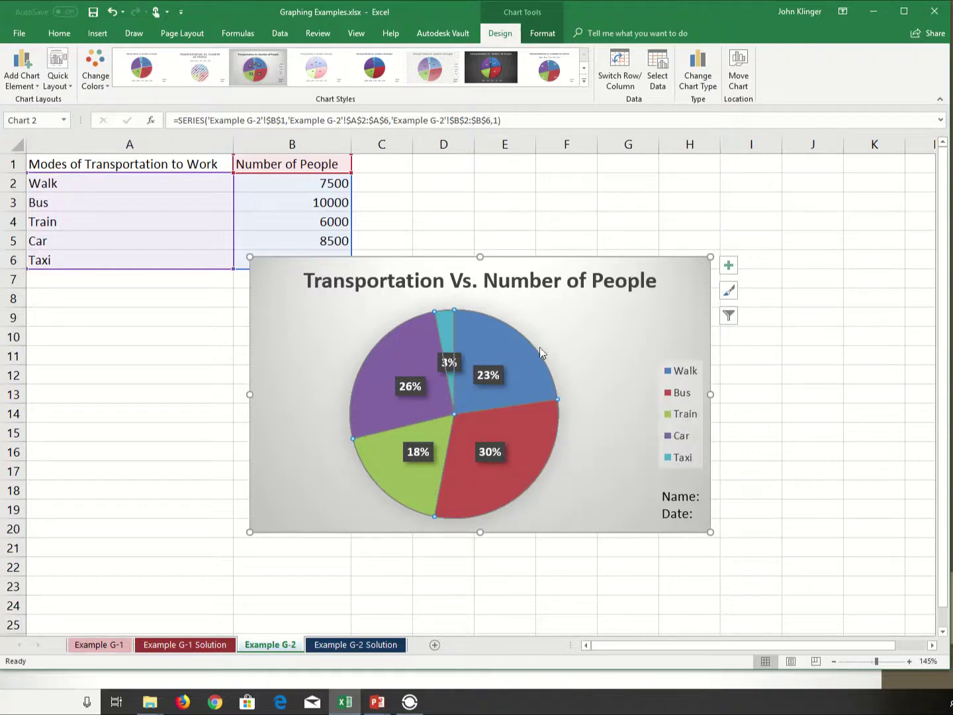
- Make the chart taller by stretching its lower edge to row 22, and select the pie to check its slices
{"action": "left_click_drag", "start_coordinate": [480, 531], "coordinate": [469, 571]}
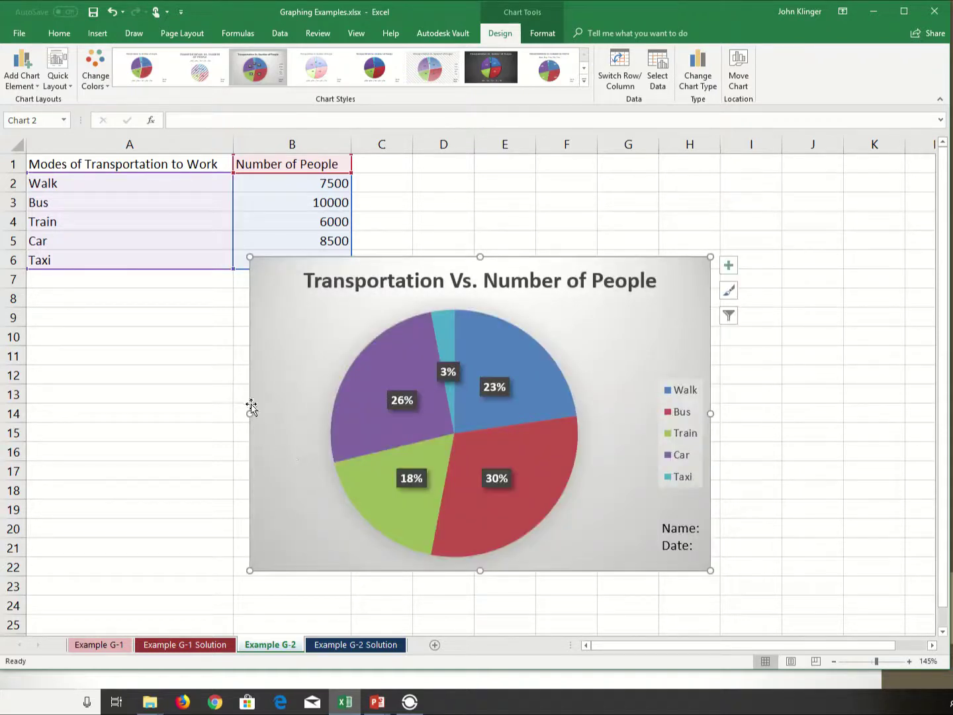
{"action": "left_click", "coordinate": [344, 477]}
{"action": "left_click", "coordinate": [498, 389]}
{"action": "left_click", "coordinate": [522, 438]}
{"action": "mouse_move", "coordinate": [577, 415]}
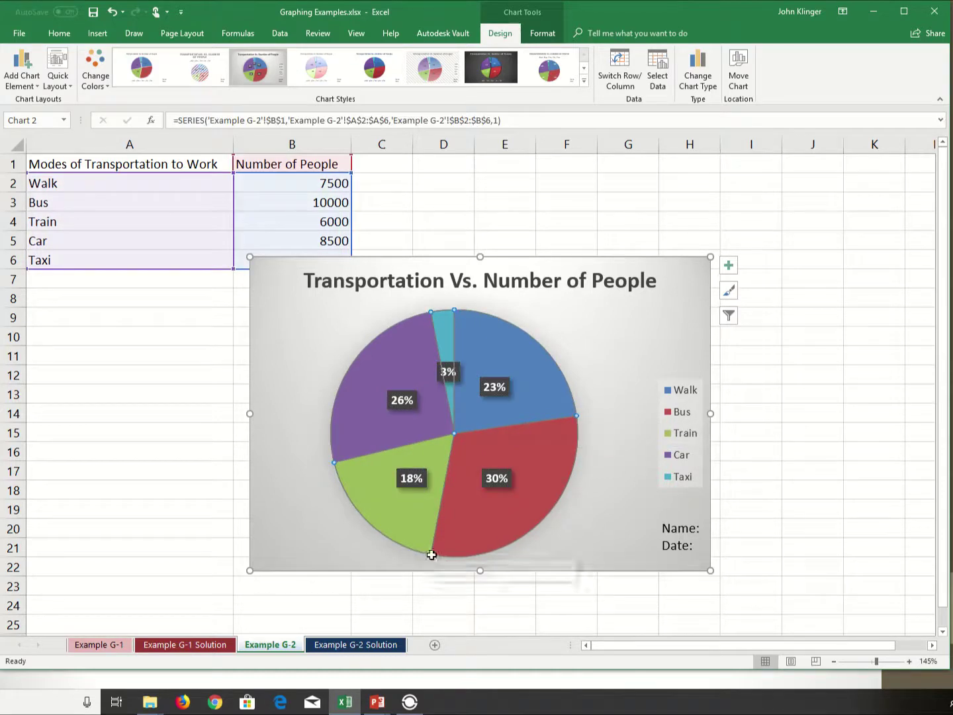
{"action": "left_click", "coordinate": [432, 550]}
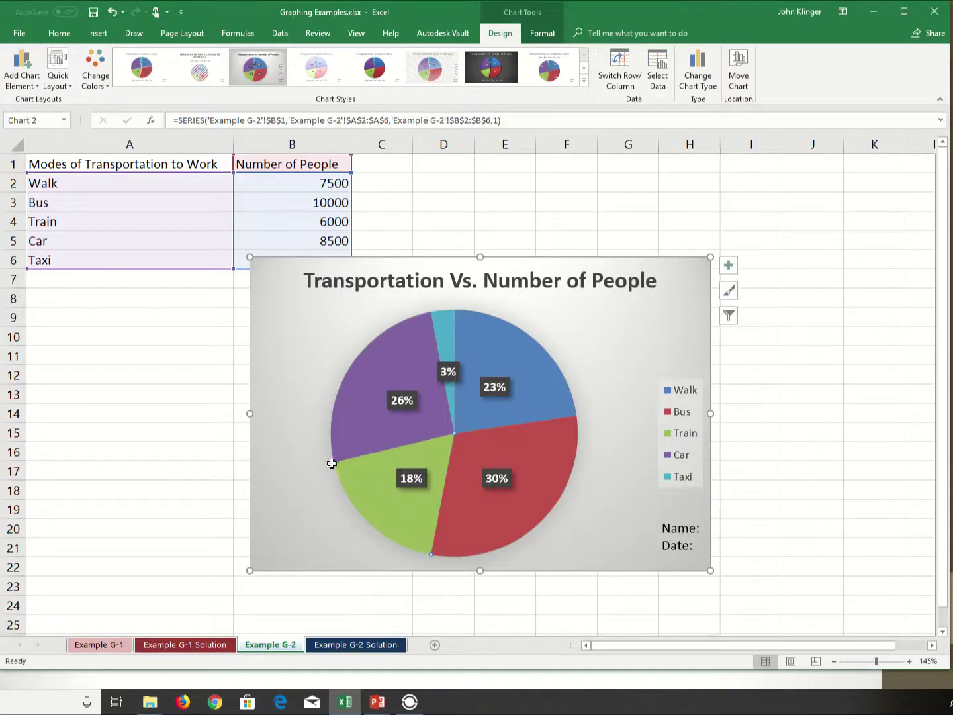
{"action": "left_click", "coordinate": [523, 410]}
- Move only the Taxi slice's percentage label outward to just above its slice, below the chart title
{"action": "left_click", "coordinate": [450, 372]}
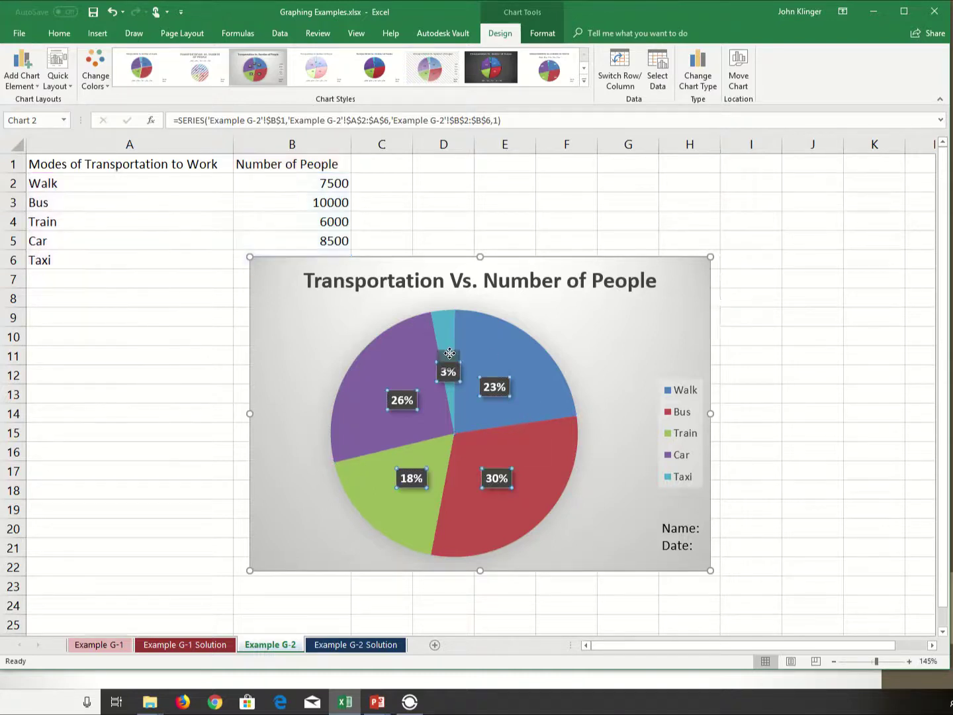
{"action": "left_click", "coordinate": [453, 361]}
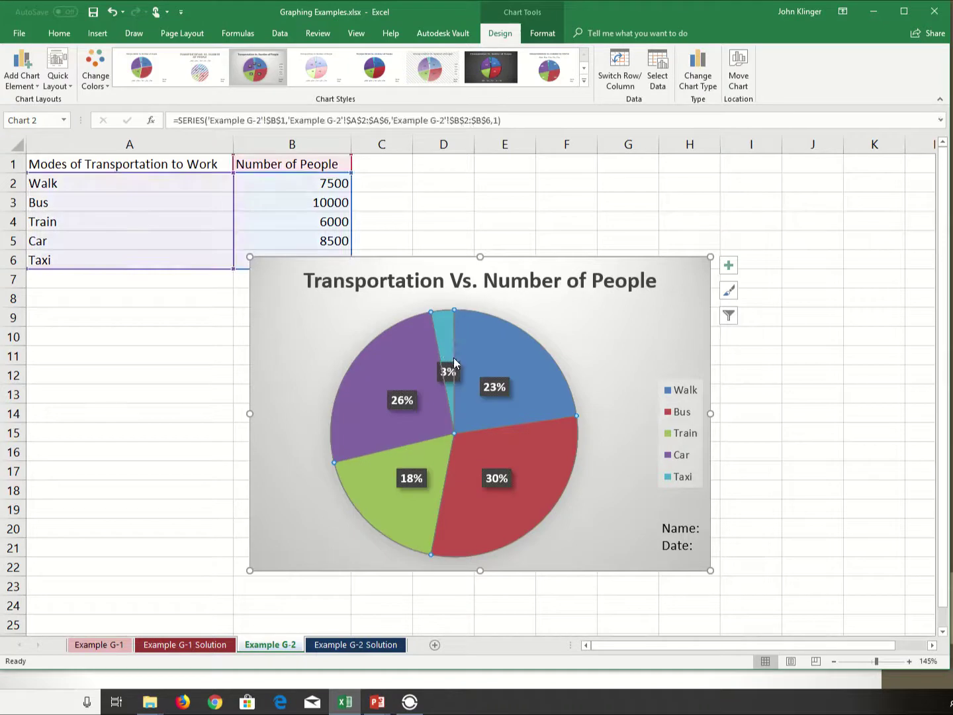
{"action": "double_click", "coordinate": [456, 372]}
{"action": "mouse_move", "coordinate": [448, 372]}
{"action": "left_mouse_down"}
{"action": "mouse_move", "coordinate": [444, 325]}
{"action": "mouse_move", "coordinate": [384, 302]}
{"action": "mouse_move", "coordinate": [444, 294]}
{"action": "left_mouse_up"}
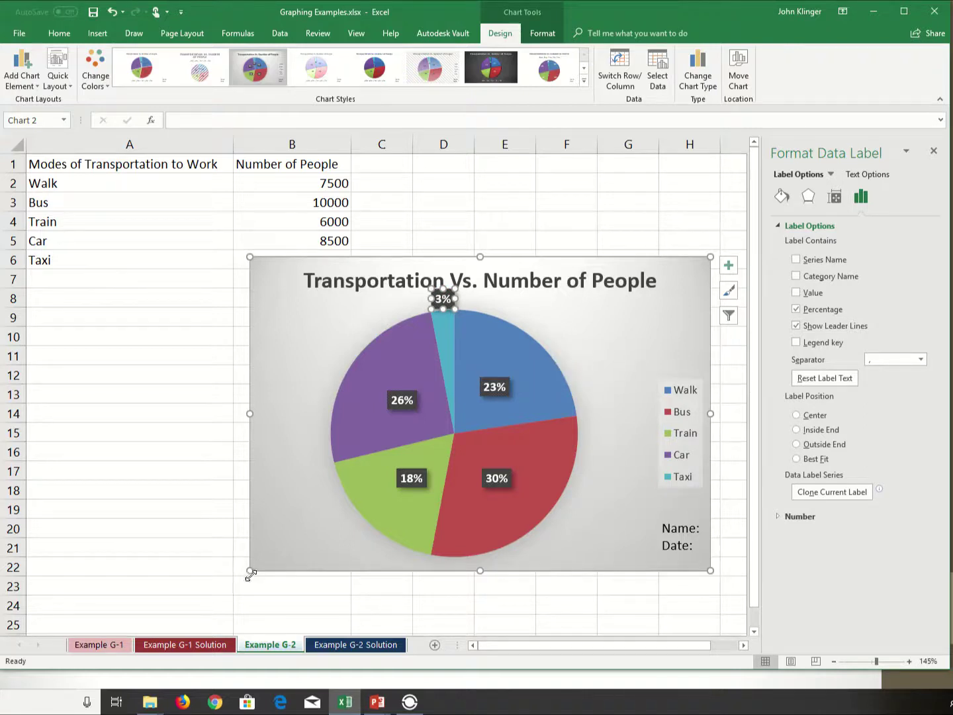
- Enlarge the pie chart by stretching its lower-left corner into column A down to row 24, and nudge the chart title slightly upward
{"action": "left_click_drag", "start_coordinate": [250, 573], "coordinate": [215, 616]}
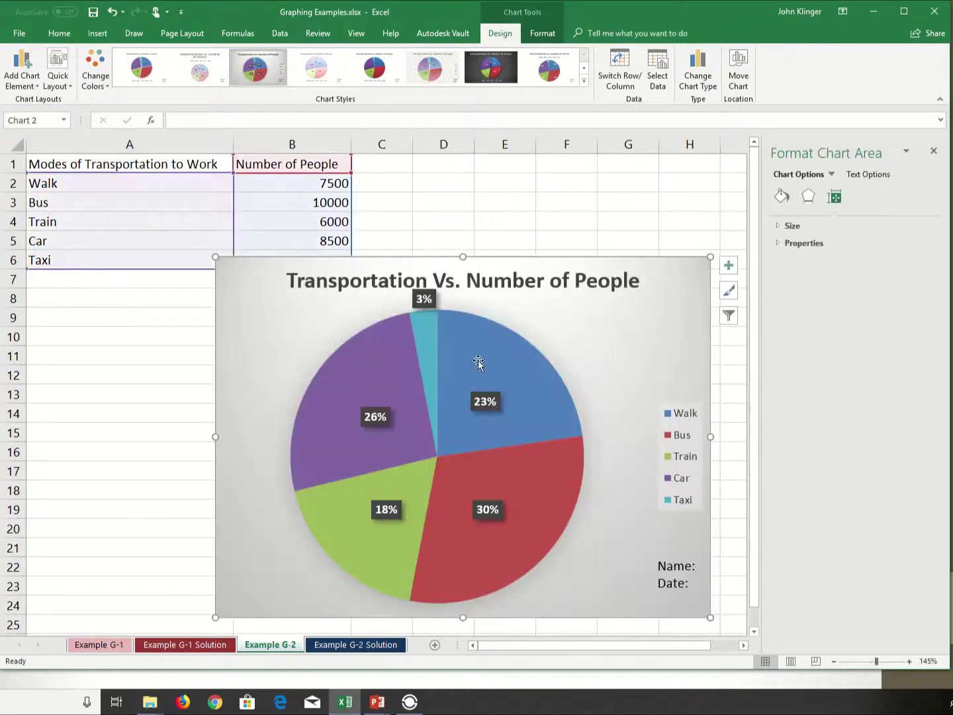
{"action": "left_click", "coordinate": [536, 296]}
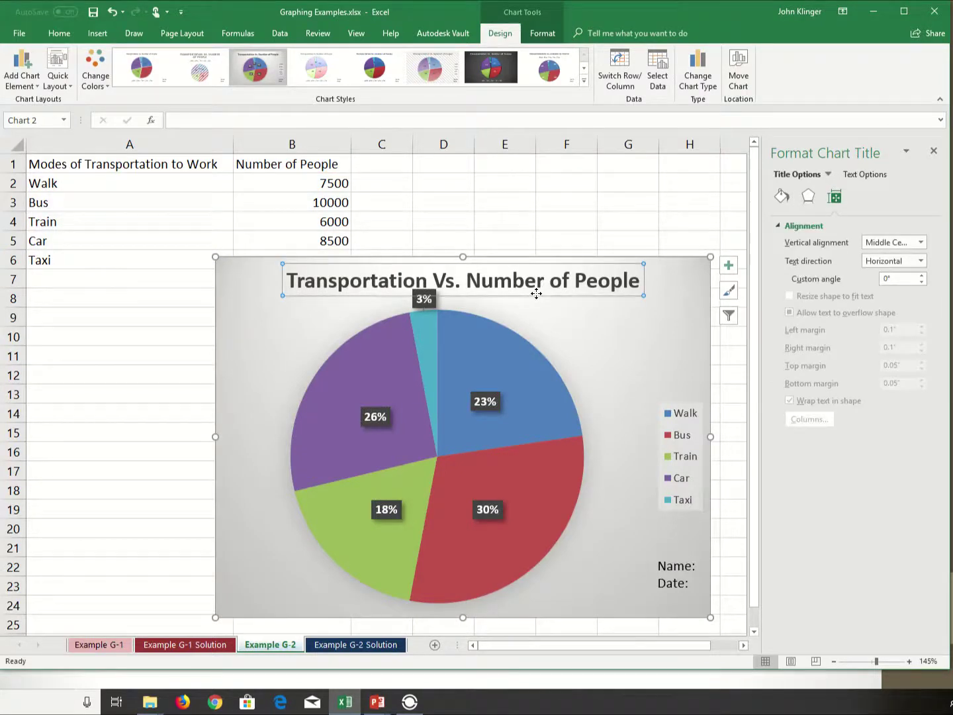
{"action": "left_click_drag", "start_coordinate": [536, 294], "coordinate": [537, 287]}
{"action": "left_click", "coordinate": [562, 314]}
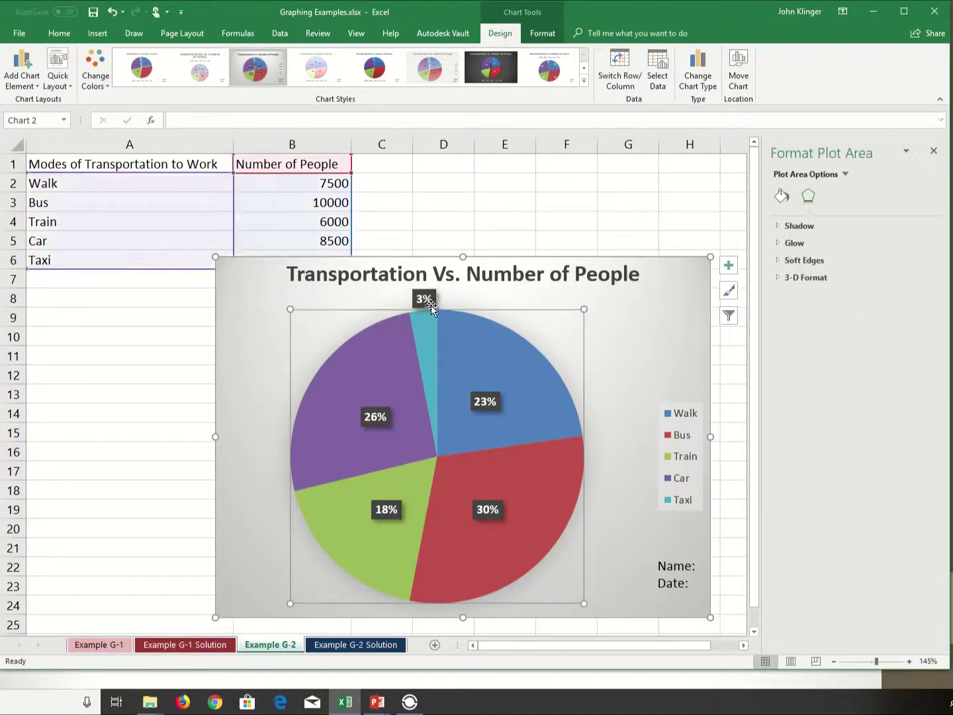
{"action": "left_click", "coordinate": [653, 380]}
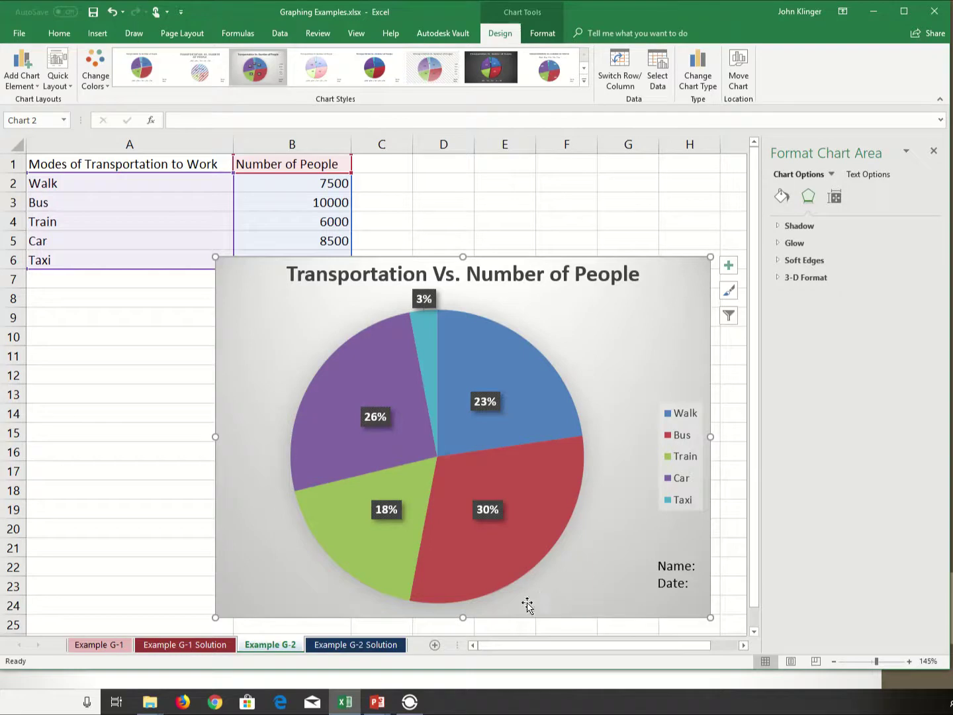
- Try pulling only the Car slice out of the pie, and undo that move
{"action": "left_click", "coordinate": [510, 549]}
{"action": "left_click", "coordinate": [515, 550]}
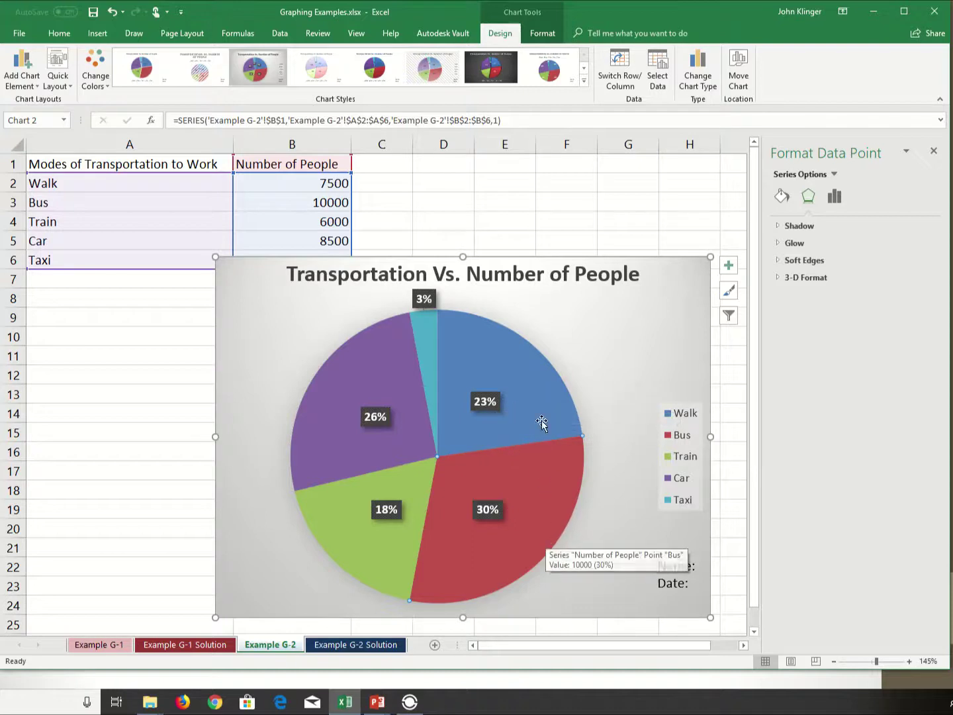
{"action": "left_click", "coordinate": [393, 450]}
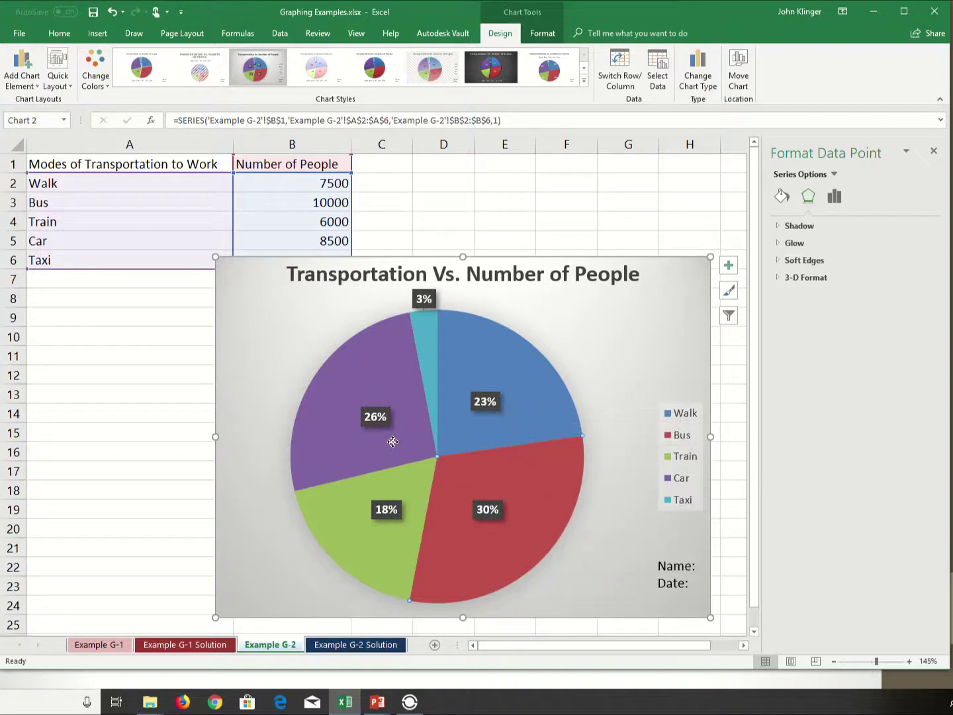
{"action": "left_click_drag", "start_coordinate": [393, 450], "coordinate": [366, 434]}
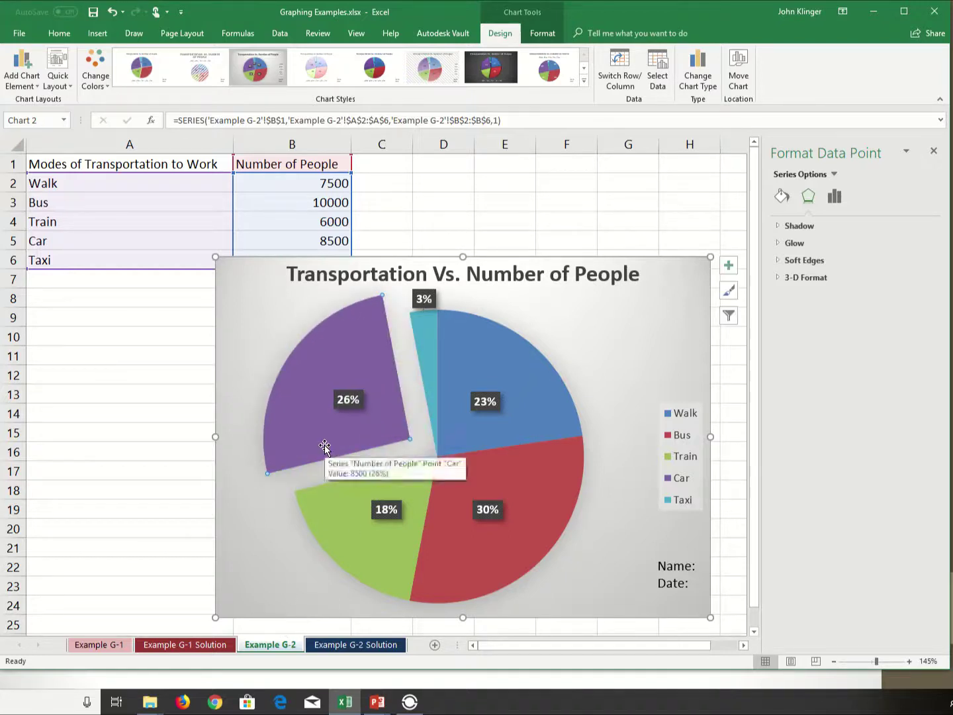
{"action": "key", "text": "ctrl+z"}
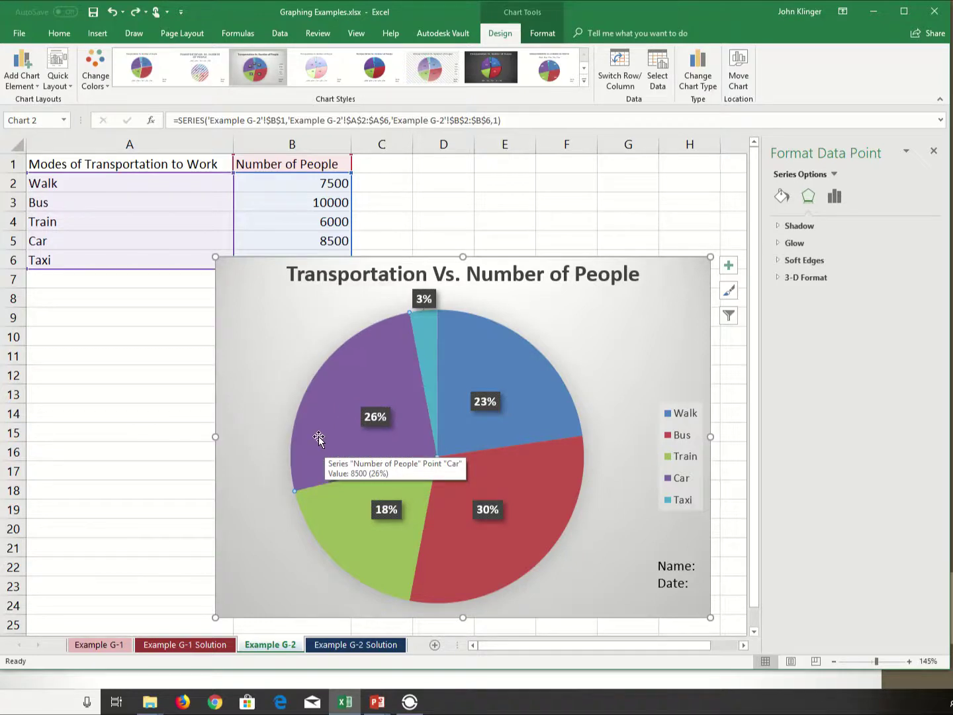
- Shrink the pie's plot area from its lower-left and upper-right corners to leave more space below the chart title
{"action": "left_click", "coordinate": [553, 348]}
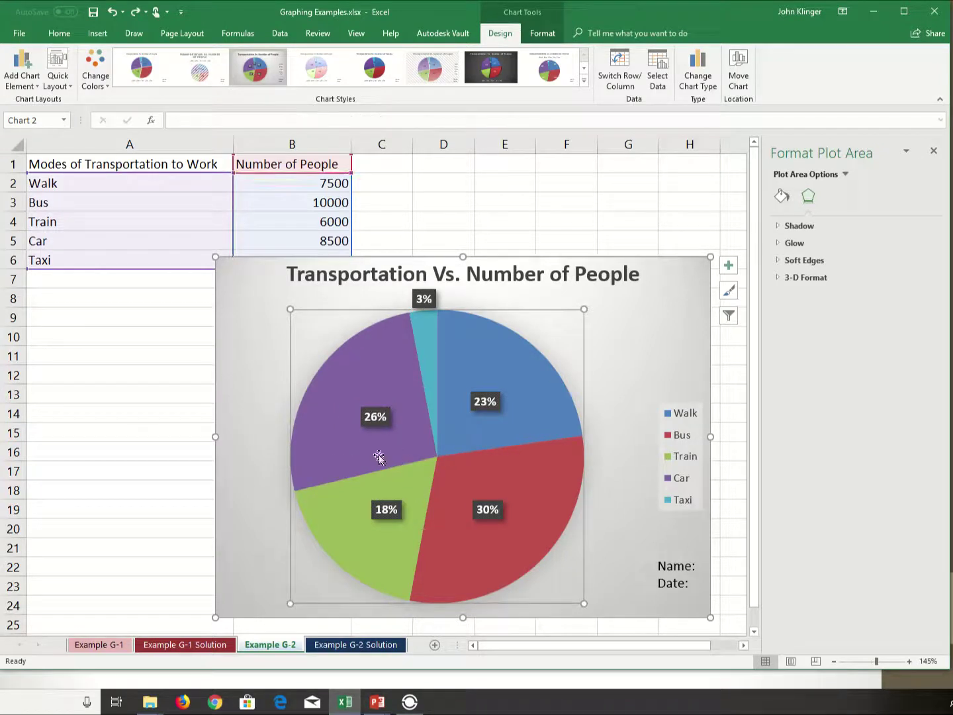
{"action": "left_click_drag", "start_coordinate": [294, 603], "coordinate": [364, 578]}
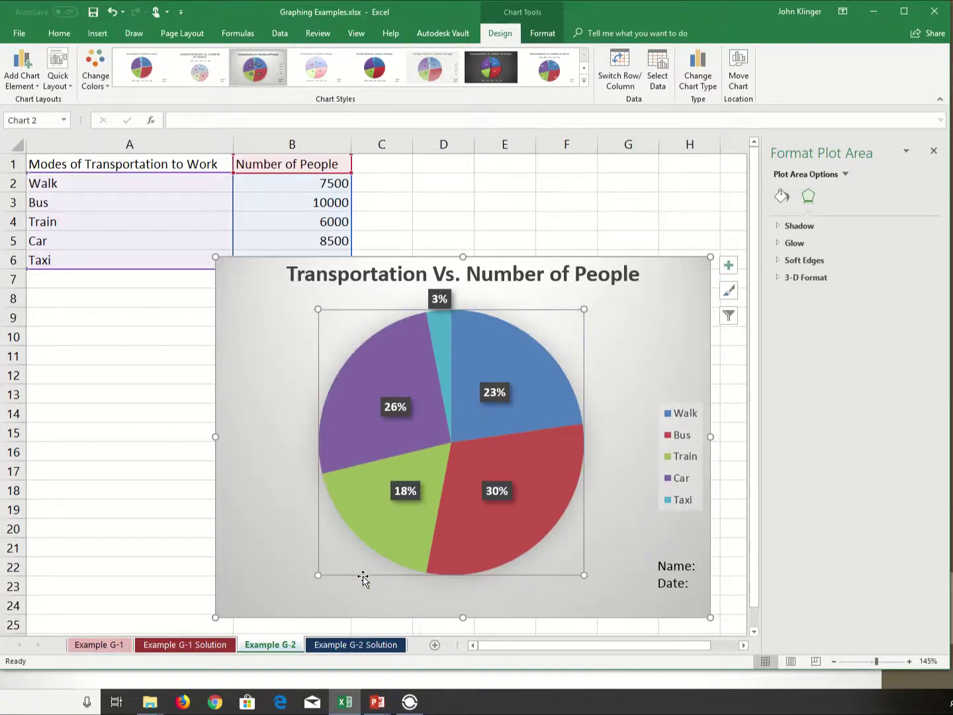
{"action": "left_click_drag", "start_coordinate": [583, 308], "coordinate": [557, 337]}
{"action": "left_click", "coordinate": [638, 339]}
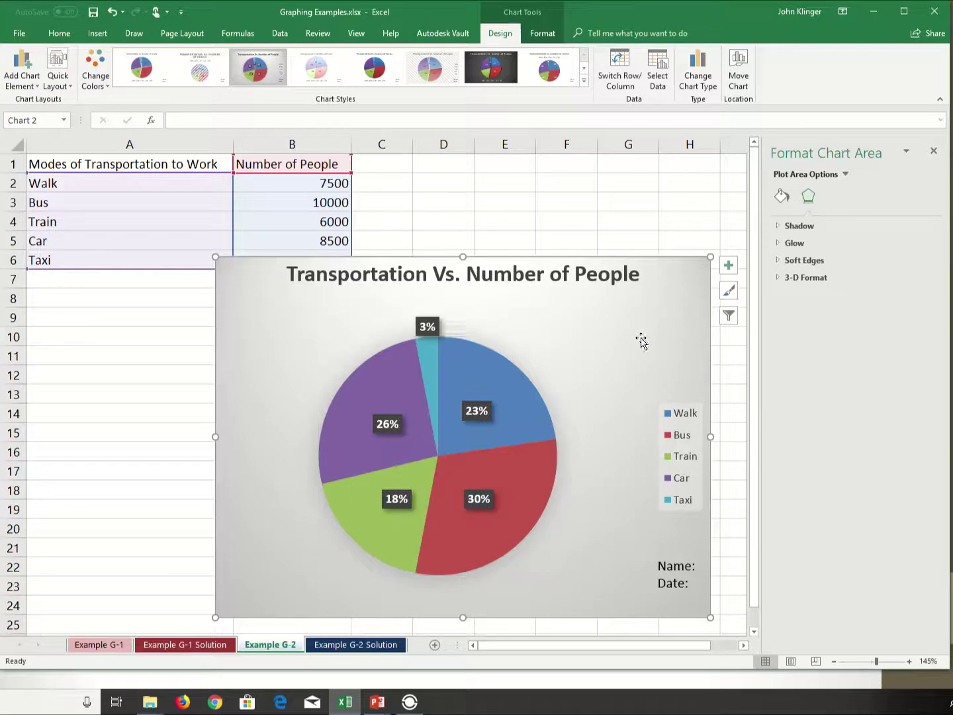
{"action": "left_click", "coordinate": [427, 325]}
{"action": "left_click", "coordinate": [428, 322]}
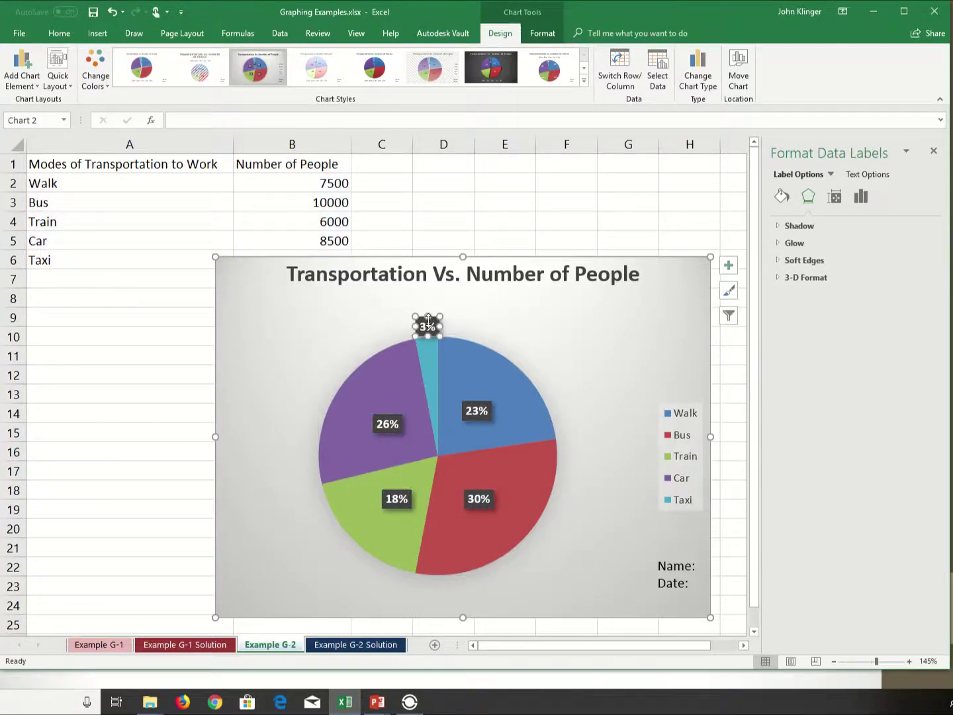
{"action": "left_click_drag", "start_coordinate": [429, 320], "coordinate": [427, 310]}
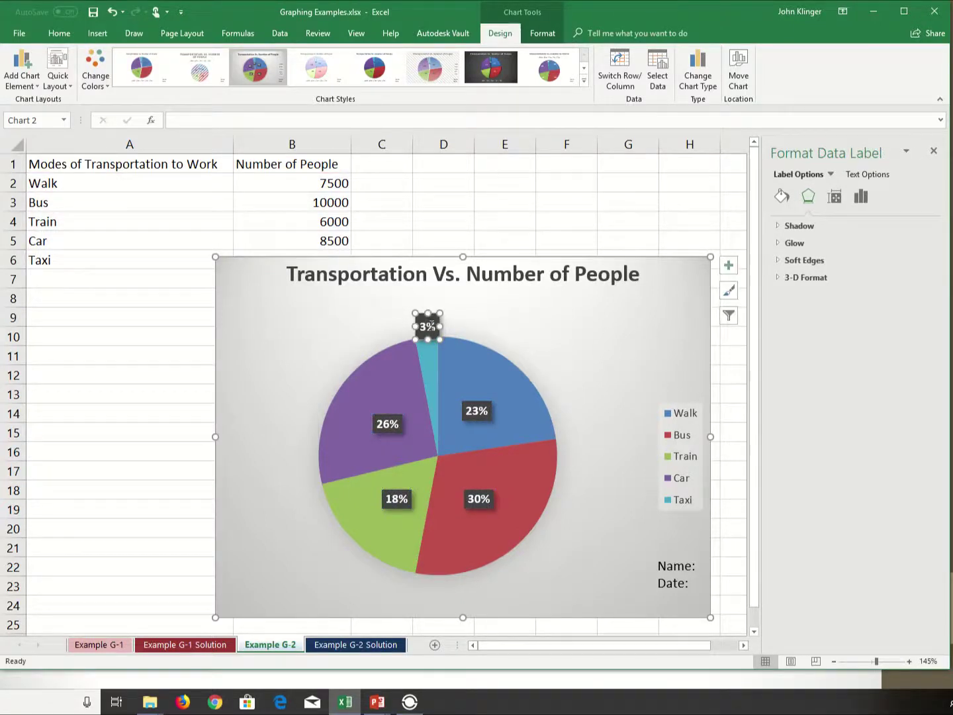
{"action": "key", "text": "ctrl+z"}
{"action": "left_click", "coordinate": [480, 330]}
{"action": "left_click", "coordinate": [423, 327]}
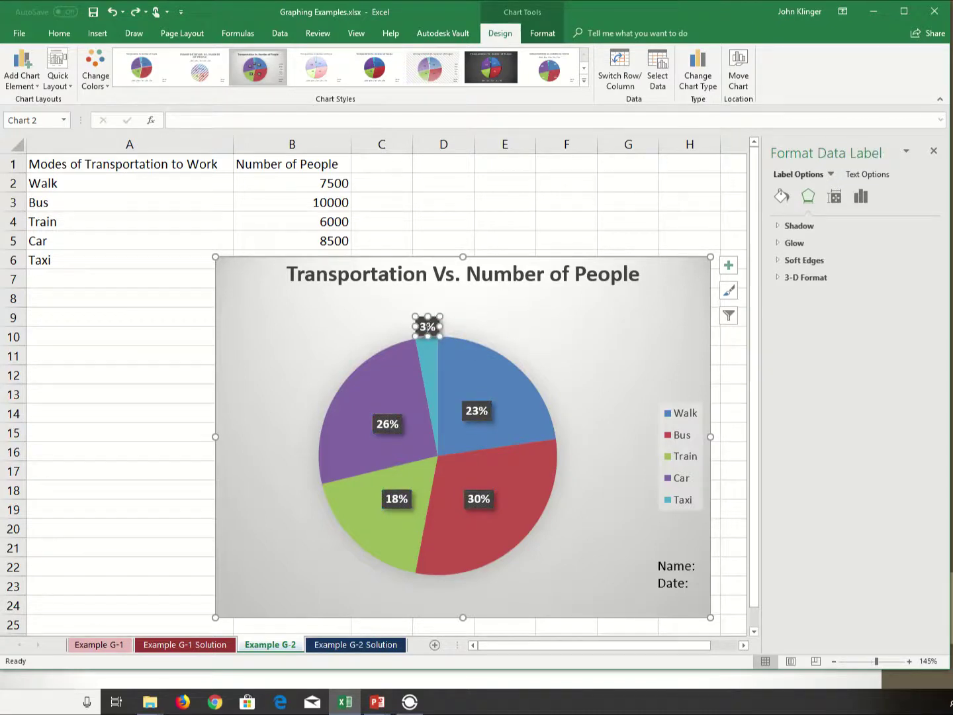
{"action": "left_click", "coordinate": [427, 326]}
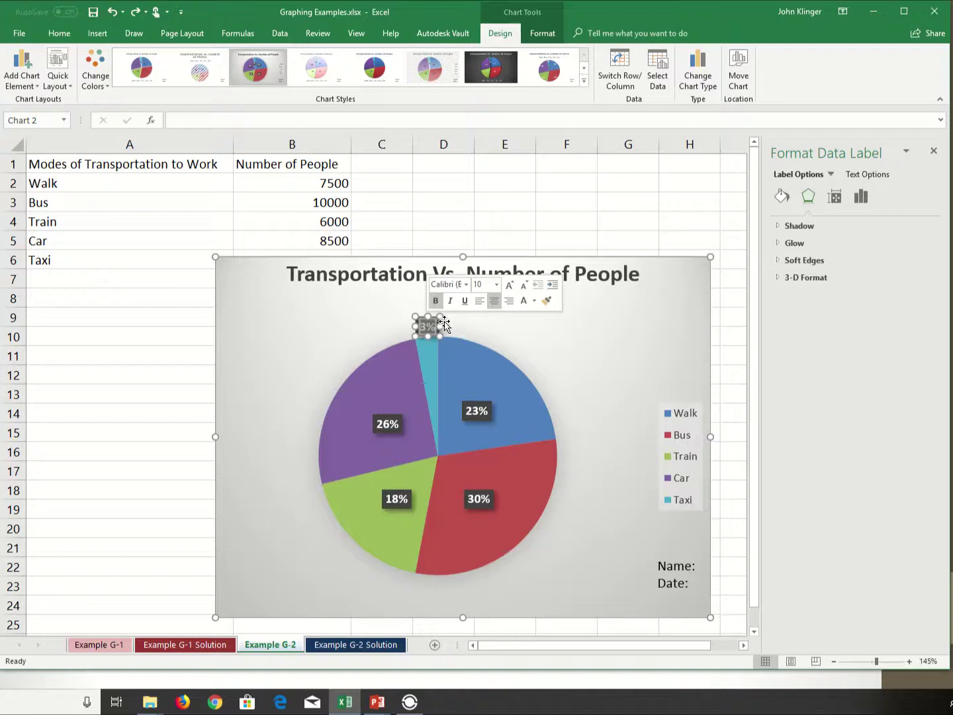
{"action": "left_click", "coordinate": [493, 329]}
- Move only the Taxi slice's percentage label farther above the pie and slightly right, so a leader line connects it to its slice
{"action": "left_click", "coordinate": [431, 325]}
{"action": "left_click", "coordinate": [432, 326]}
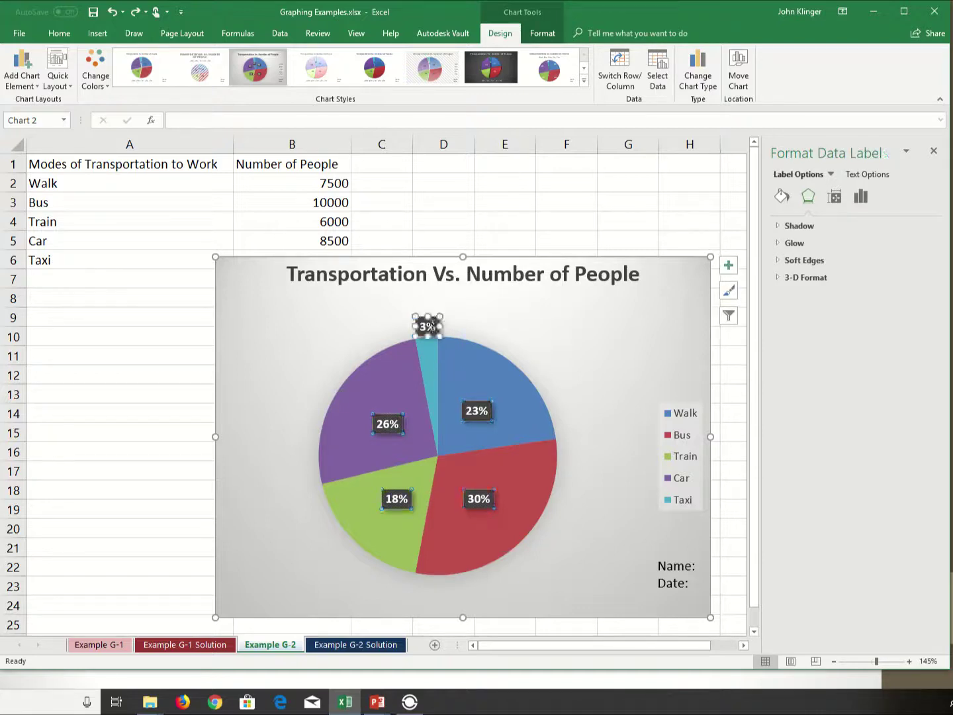
{"action": "left_click_drag", "start_coordinate": [434, 320], "coordinate": [433, 312]}
{"action": "left_click", "coordinate": [602, 319]}
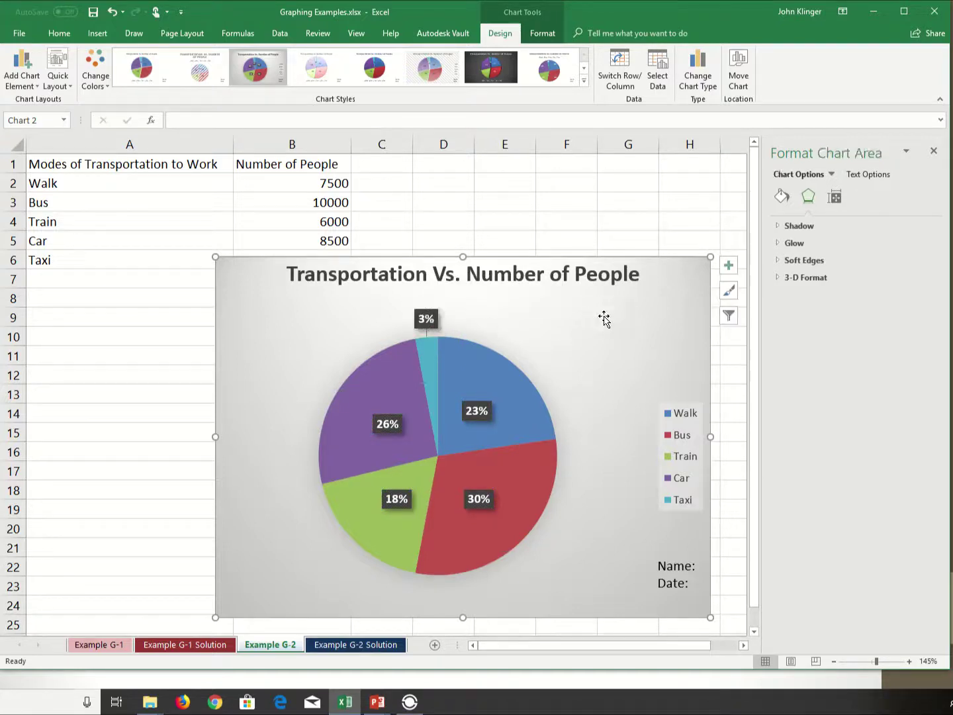
{"action": "left_click", "coordinate": [427, 319]}
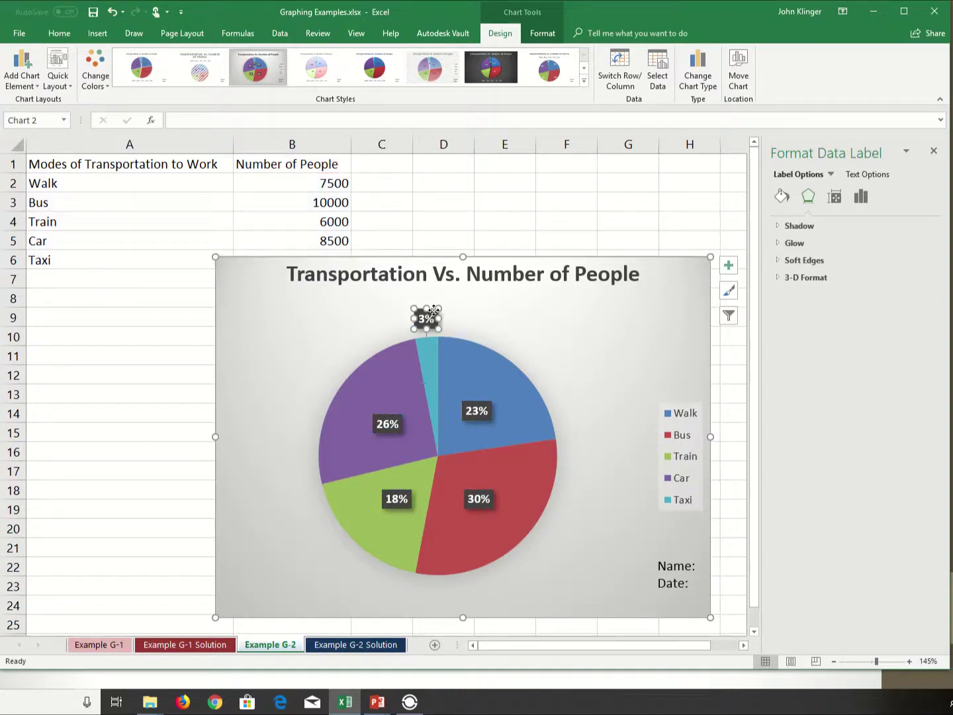
{"action": "left_click_drag", "start_coordinate": [432, 311], "coordinate": [439, 301]}
{"action": "left_click", "coordinate": [492, 306]}
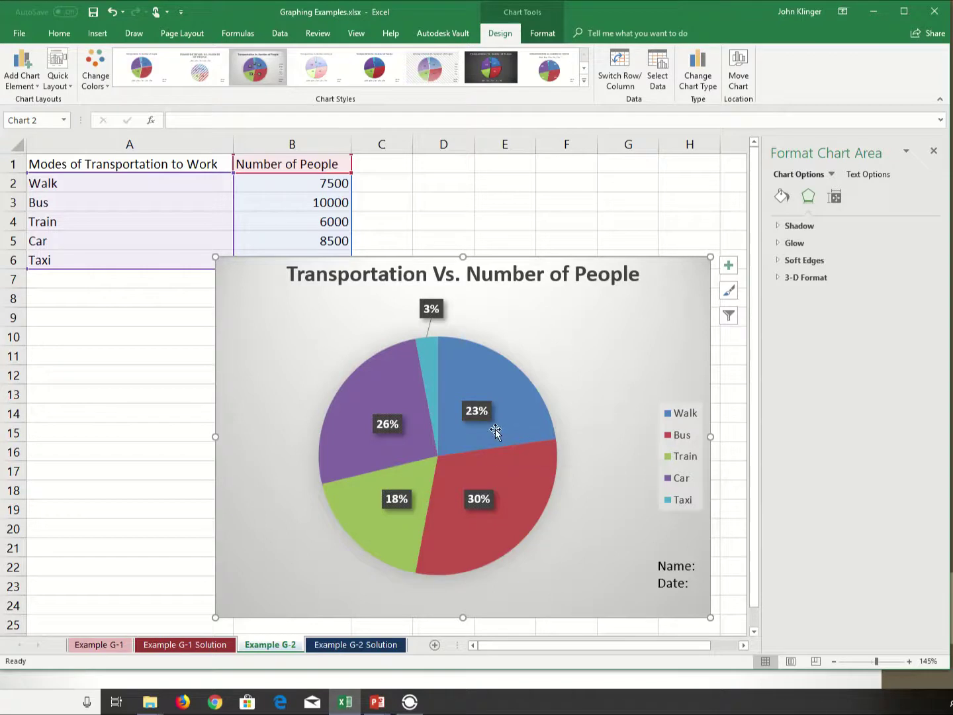
- Try exploding all the pie slices outward together, and undo the separation
{"action": "mouse_move", "coordinate": [495, 433]}
{"action": "left_click", "coordinate": [529, 426]}
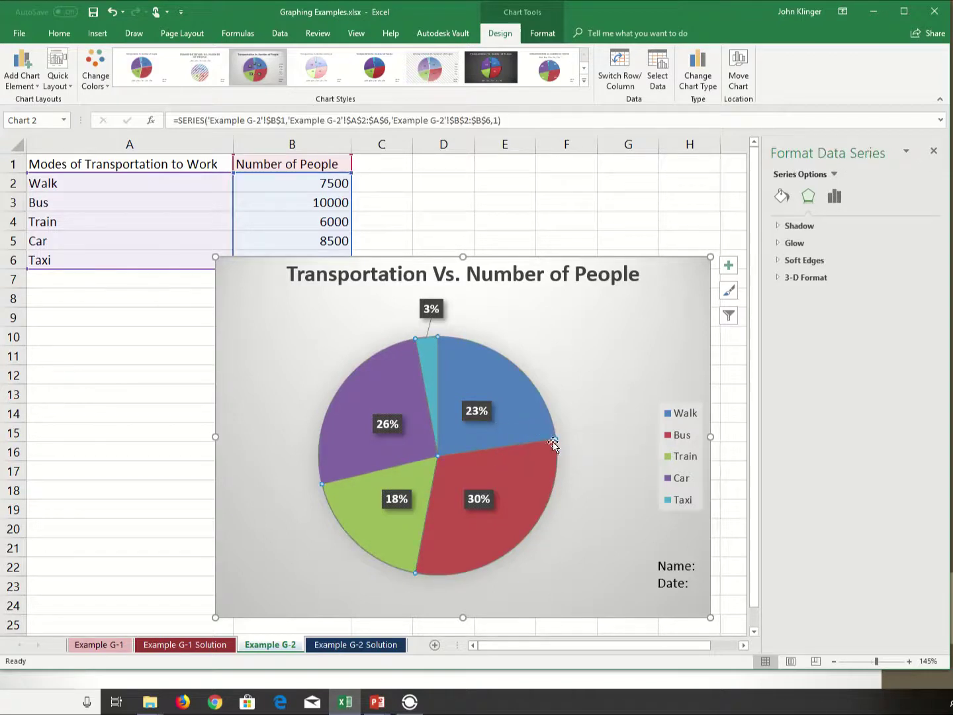
{"action": "left_click_drag", "start_coordinate": [545, 401], "coordinate": [593, 389]}
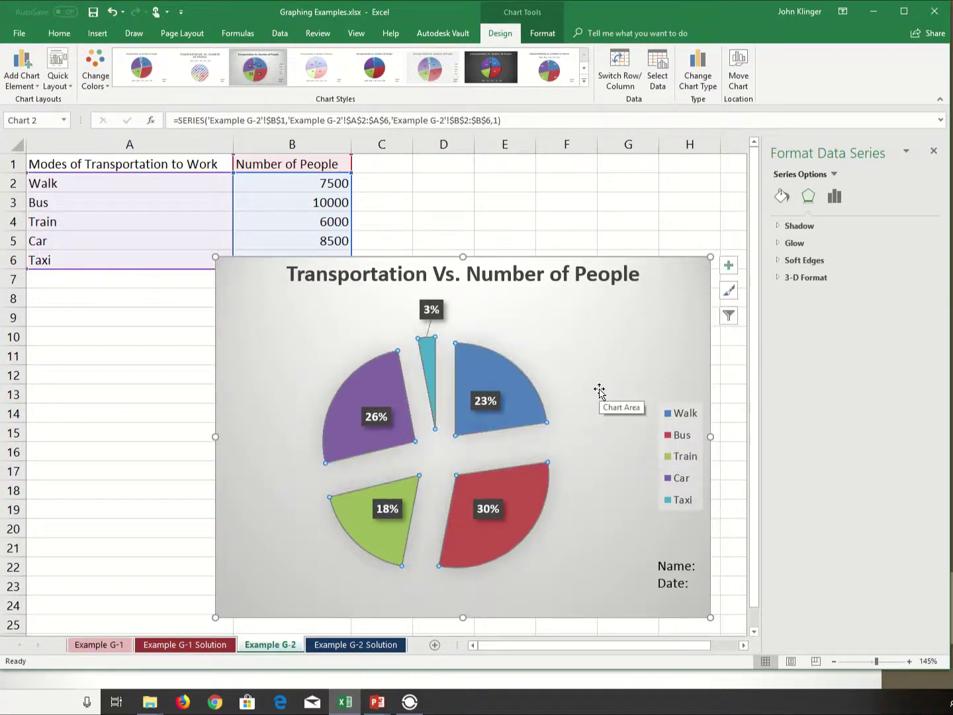
{"action": "key", "text": "ctrl+z"}
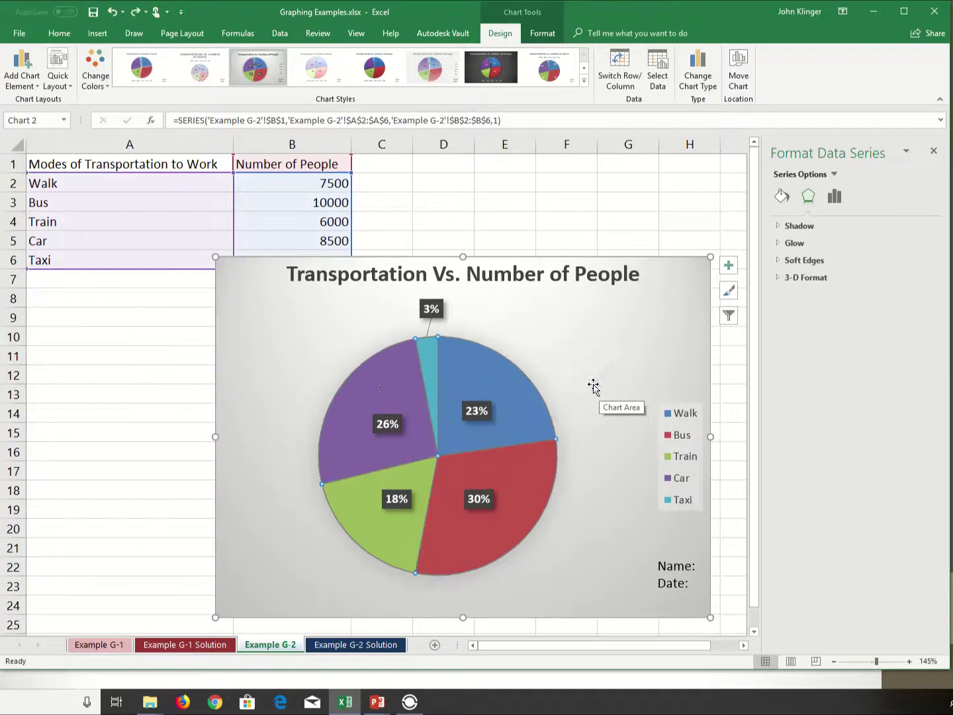
- Try pulling the Walk and Bus slices out of the pie individually, and undo both moves
{"action": "left_click", "coordinate": [485, 390]}
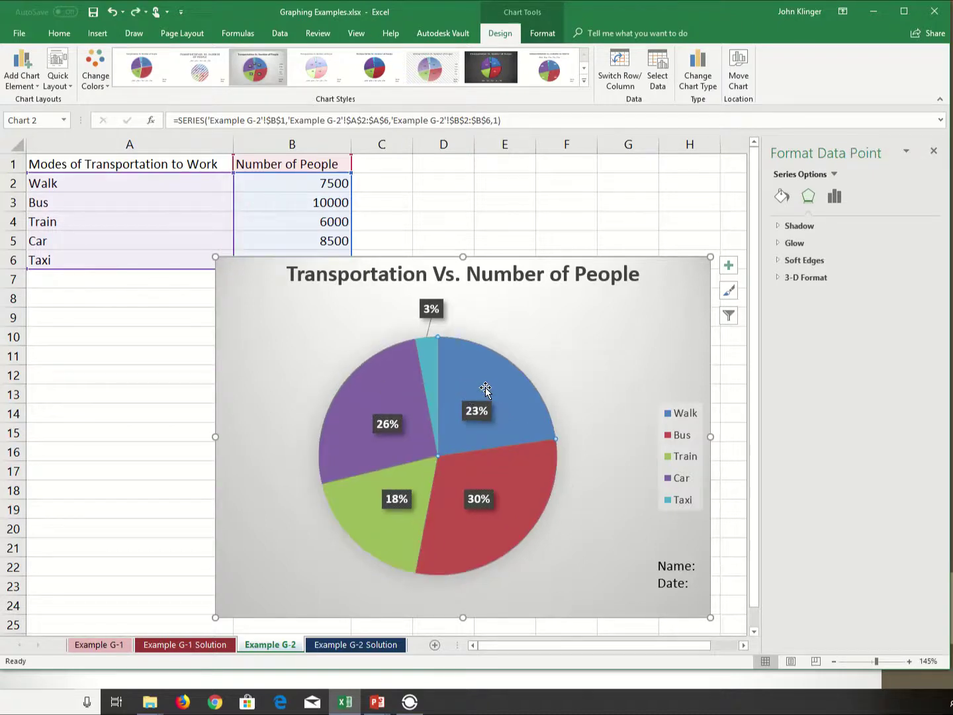
{"action": "left_click", "coordinate": [553, 367]}
{"action": "left_click", "coordinate": [492, 383]}
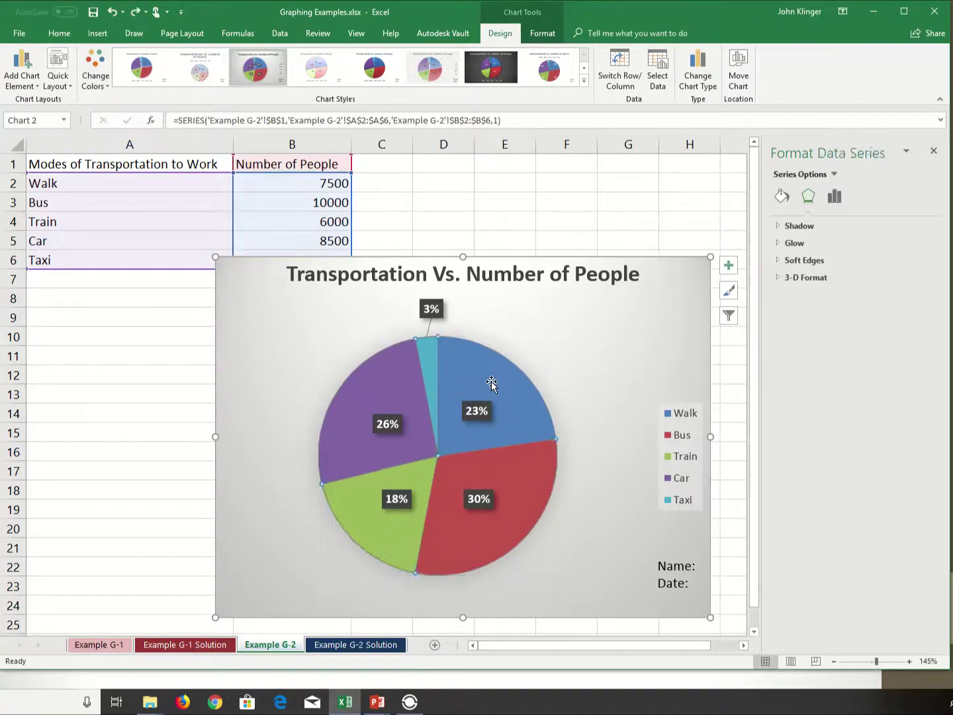
{"action": "left_click", "coordinate": [492, 381]}
{"action": "left_click_drag", "start_coordinate": [491, 381], "coordinate": [575, 367]}
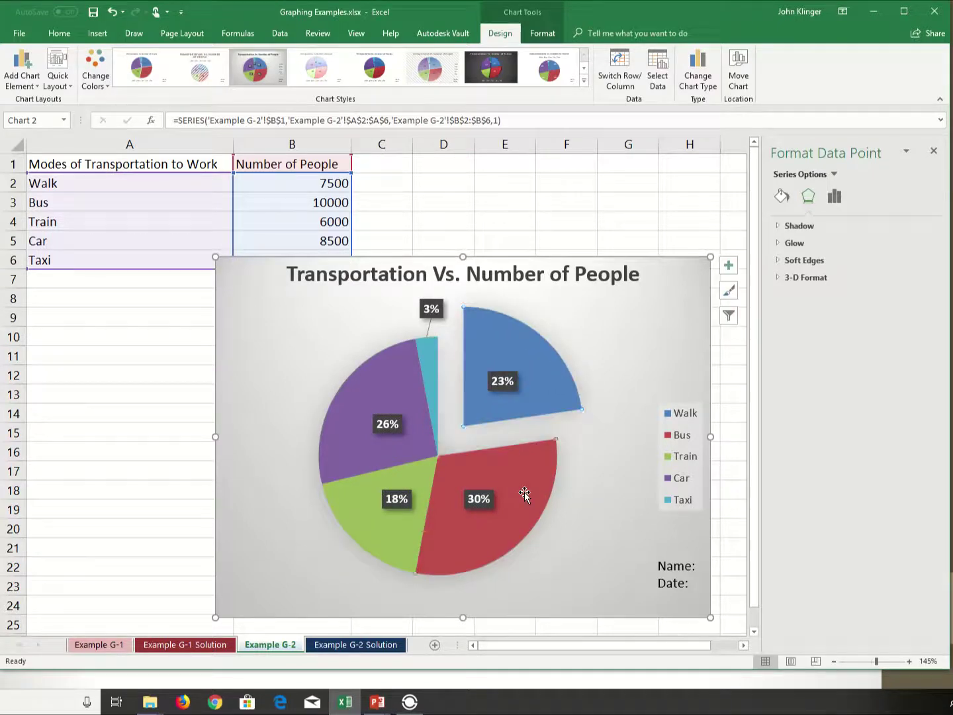
{"action": "left_click_drag", "start_coordinate": [524, 491], "coordinate": [550, 517]}
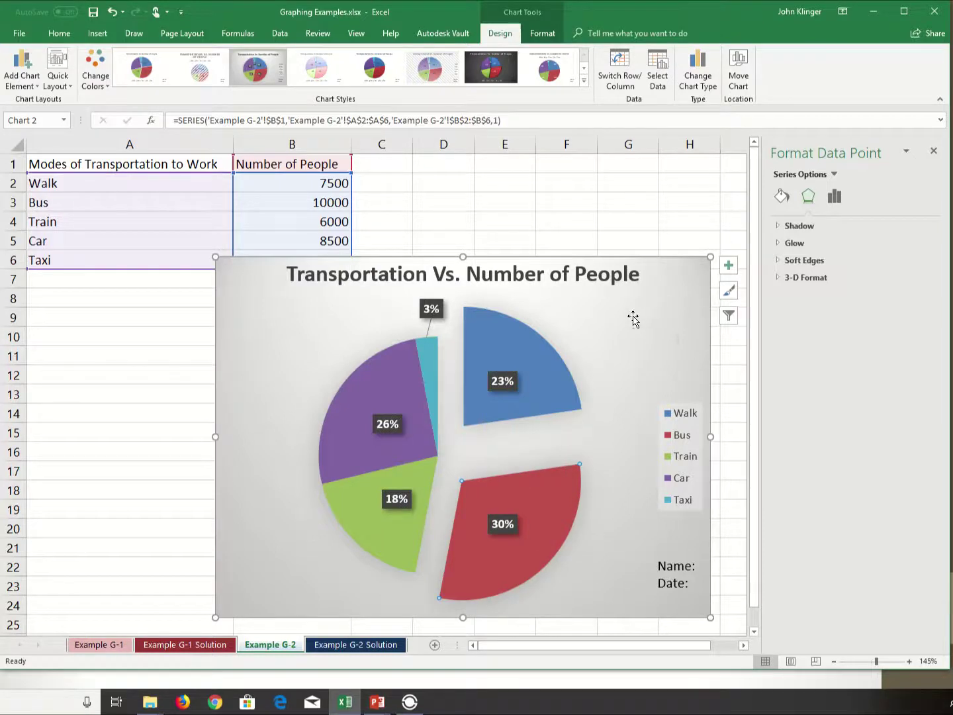
{"action": "key", "text": "ctrl+z"}
{"action": "key", "text": "ctrl+z"}
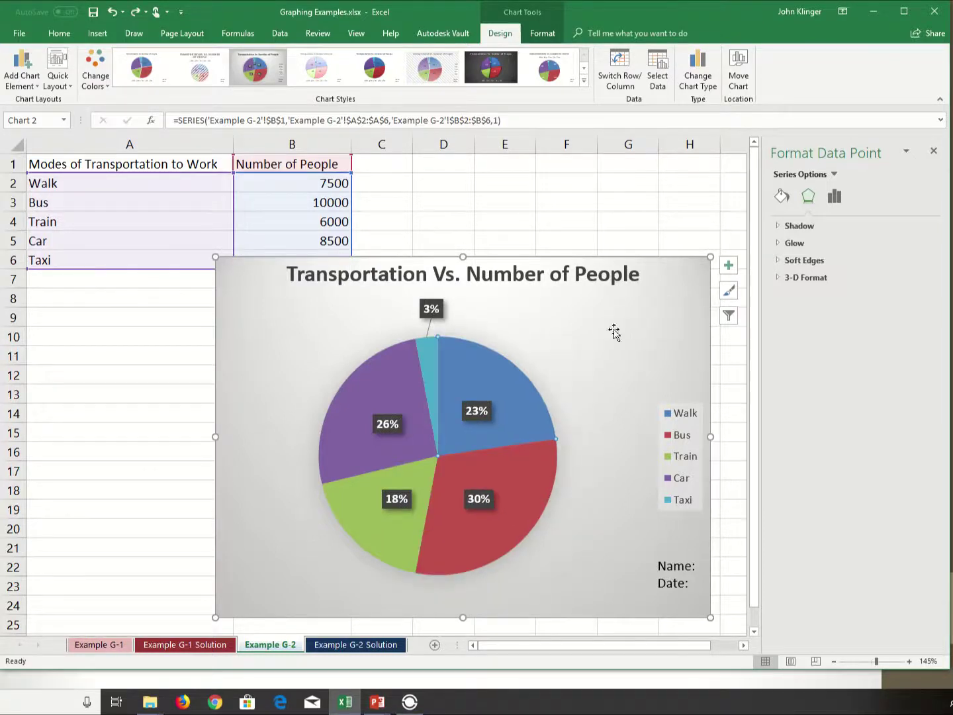
- Try spreading all the pie slices even farther apart, undo it, and redo the Taxi label's move reversed by the extra undo
{"action": "left_click", "coordinate": [605, 351]}
{"action": "left_click", "coordinate": [508, 396]}
{"action": "left_click_drag", "start_coordinate": [507, 396], "coordinate": [646, 348]}
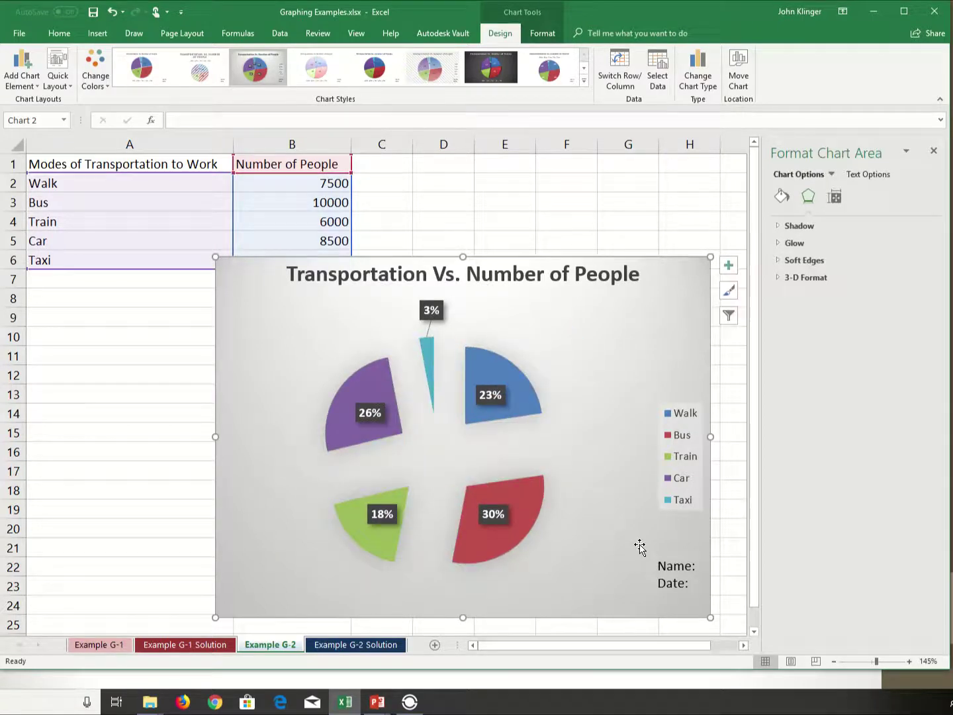
{"action": "key", "text": "ctrl+z"}
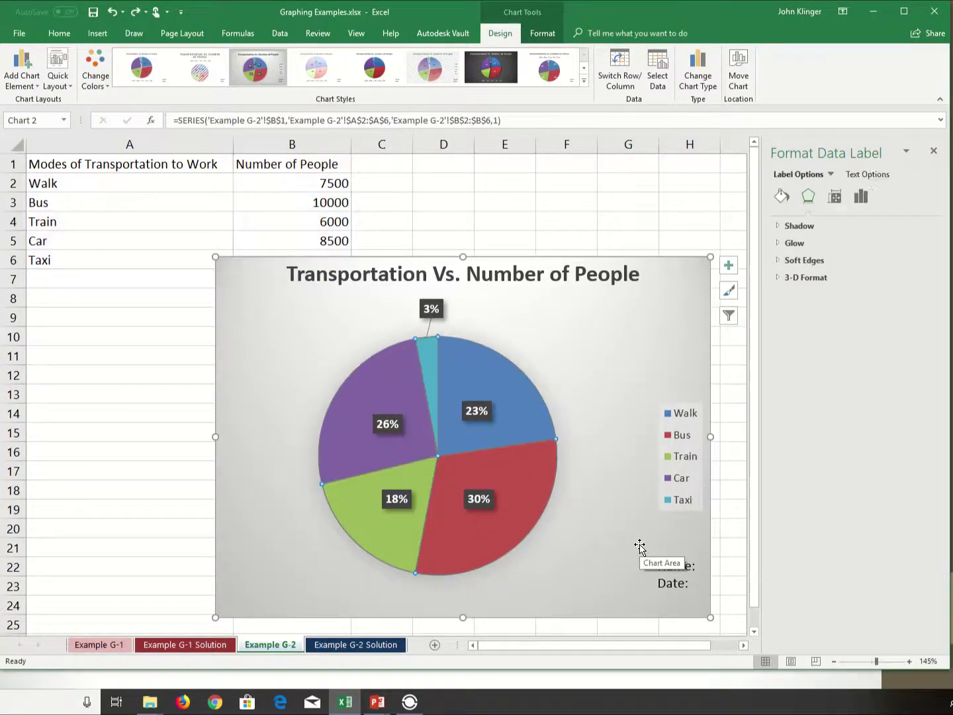
{"action": "key", "text": "ctrl+z"}
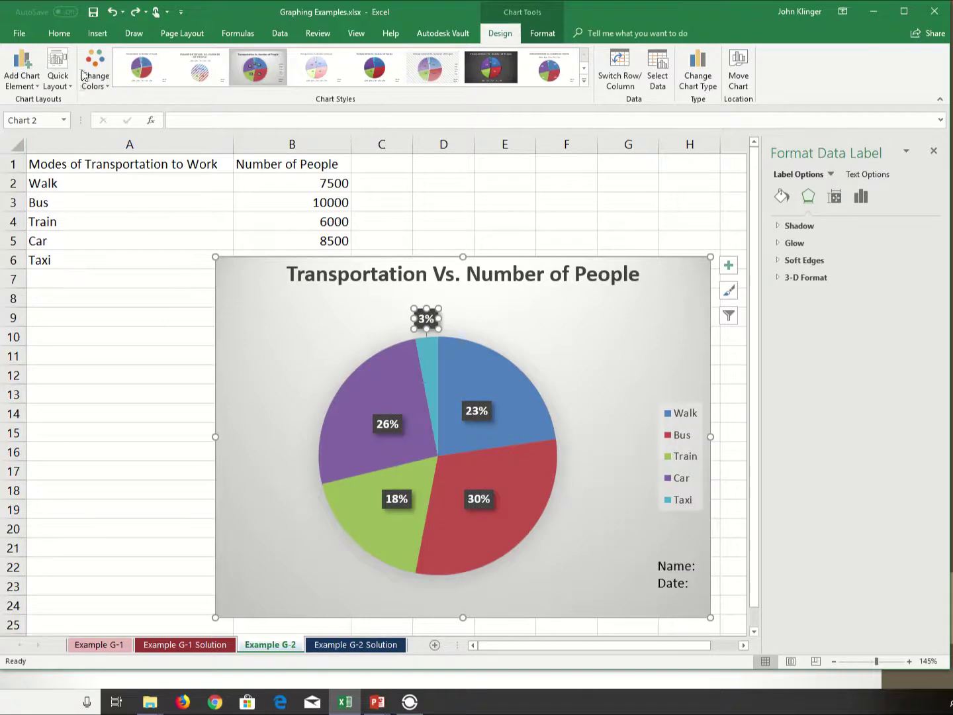
{"action": "left_click", "coordinate": [135, 12]}
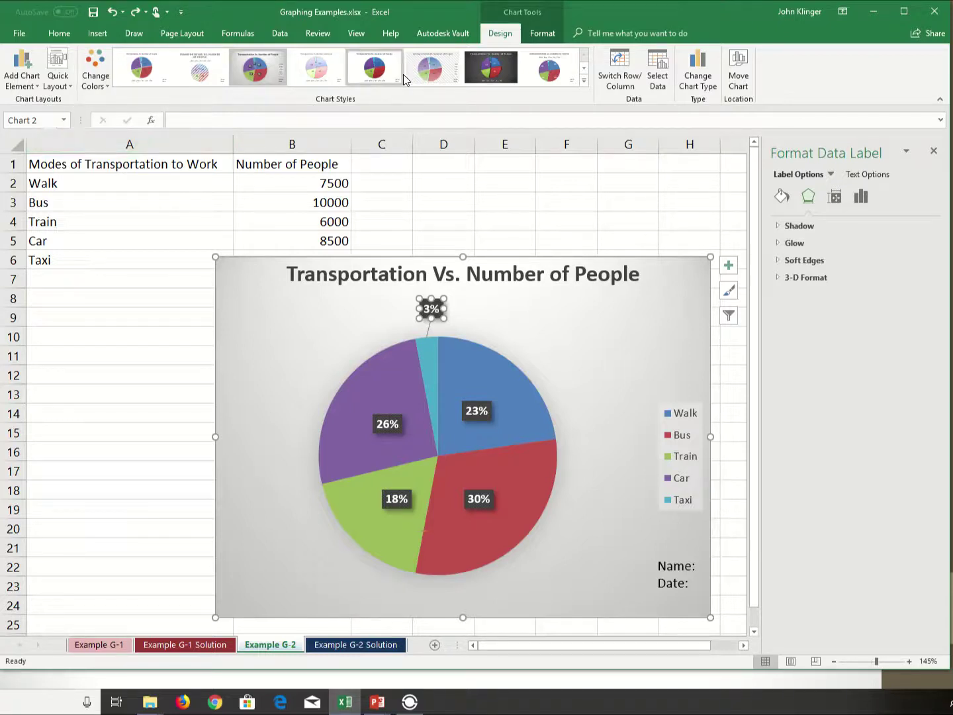
- Preview the Bar, Line and Column alternatives in the chart type choices, and keep the chart as a pie
{"action": "left_click", "coordinate": [700, 75]}
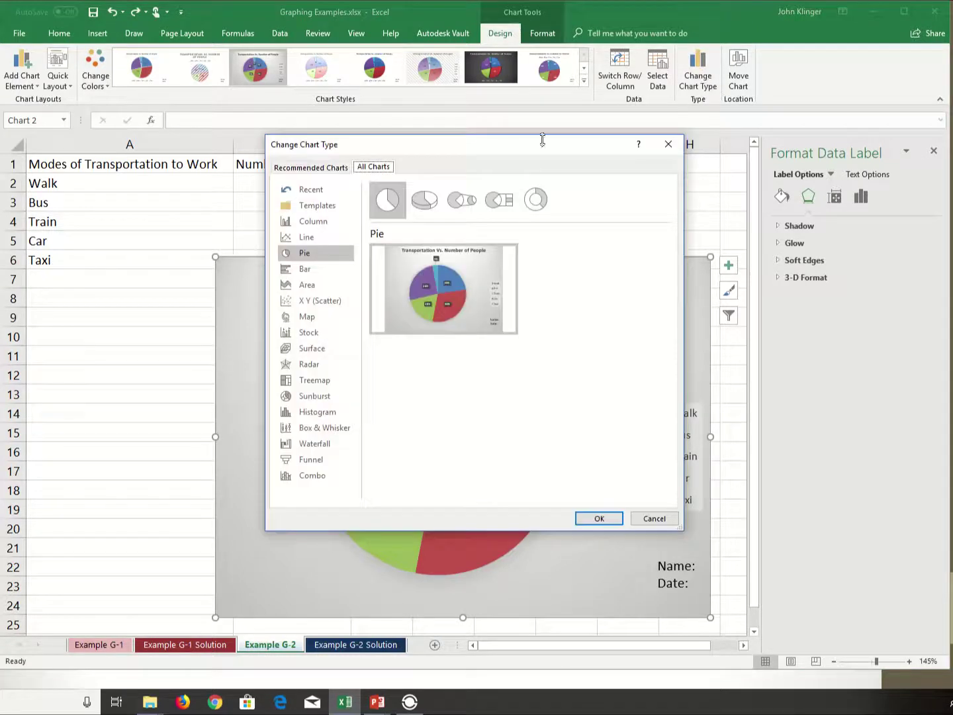
{"action": "left_click", "coordinate": [306, 271]}
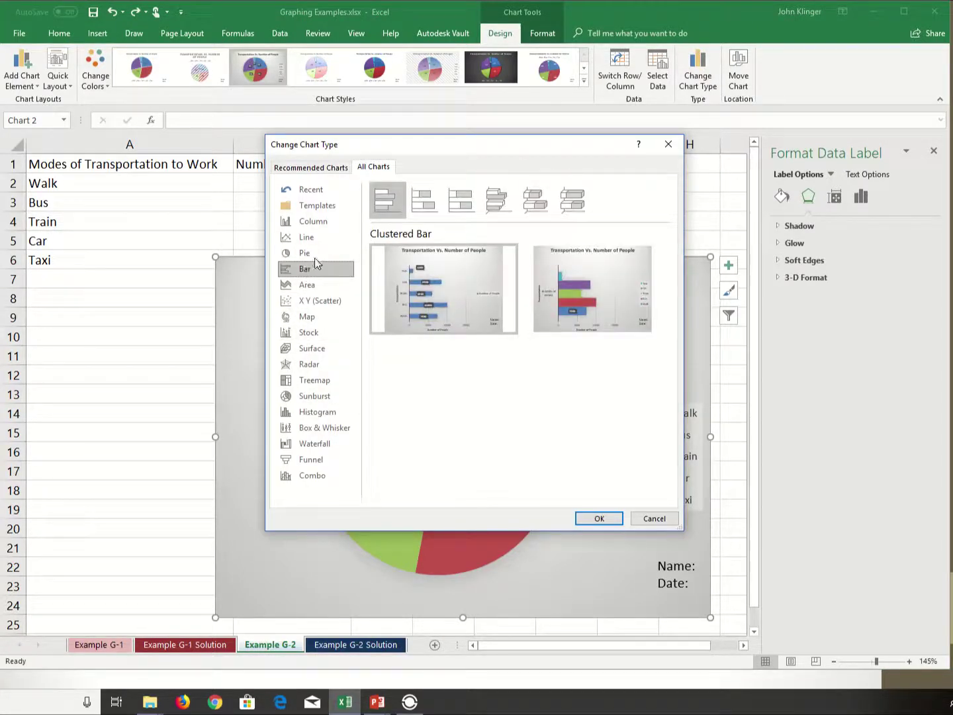
{"action": "left_click", "coordinate": [313, 240]}
{"action": "left_click", "coordinate": [308, 225]}
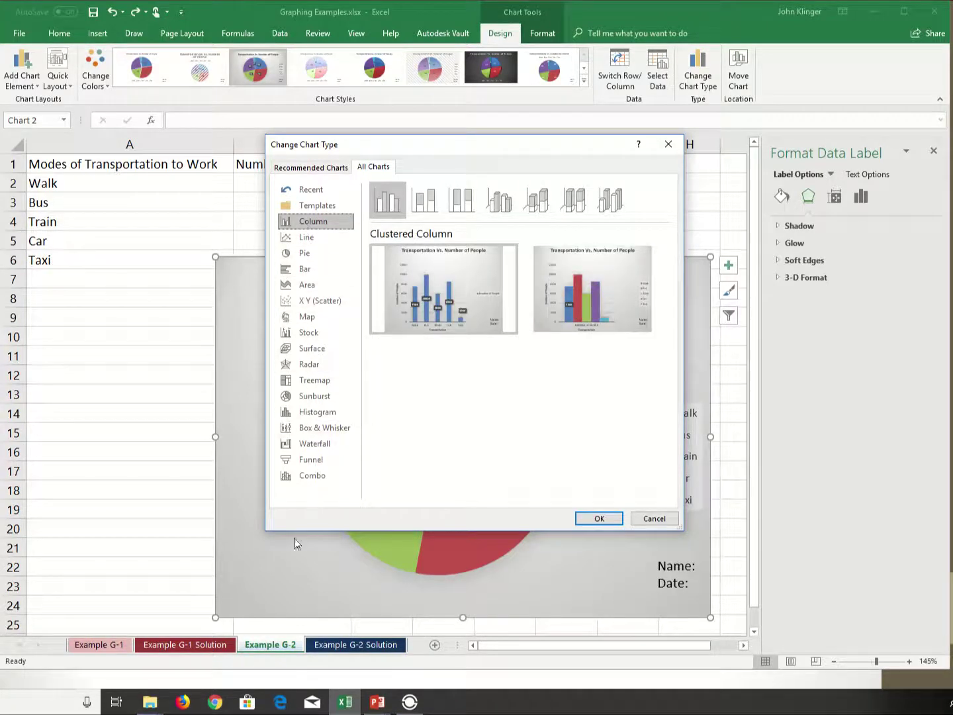
{"action": "left_click", "coordinate": [654, 518]}
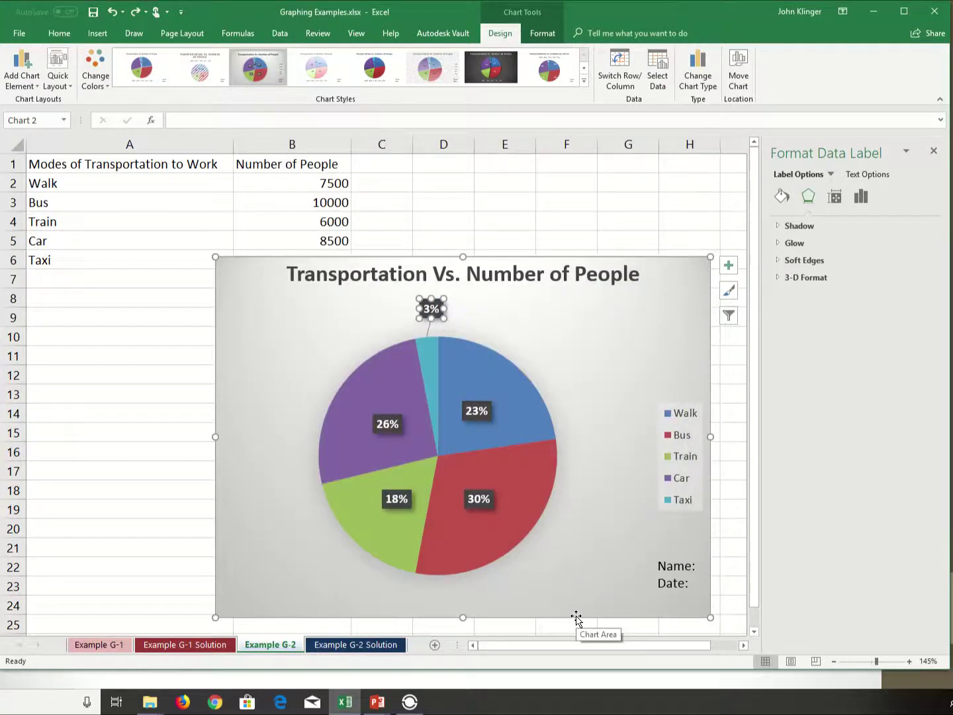
{"action": "left_click", "coordinate": [633, 363]}
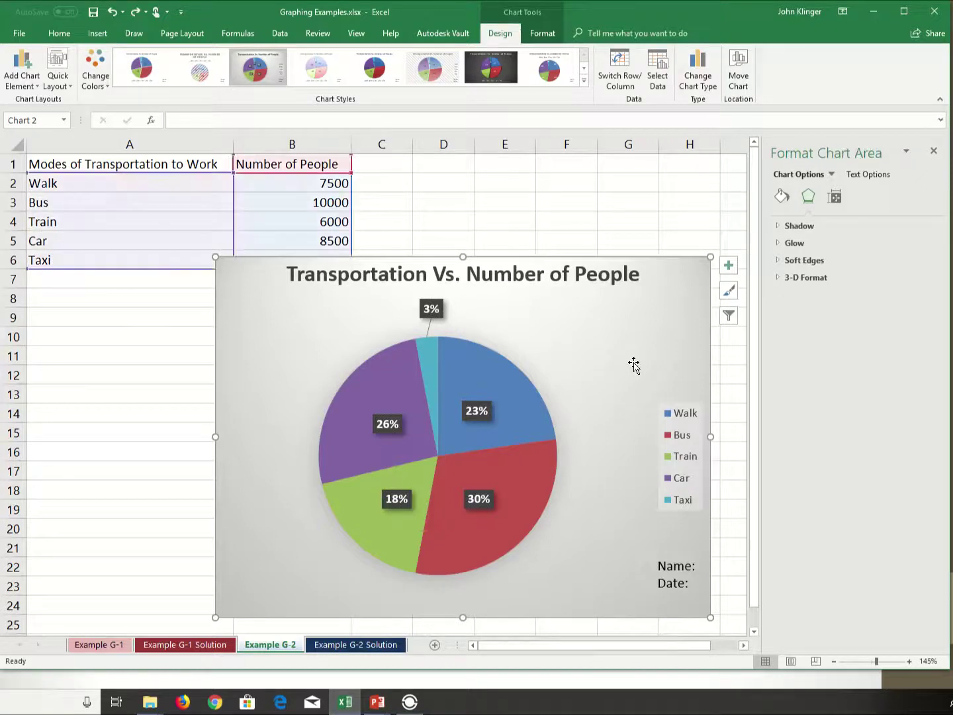